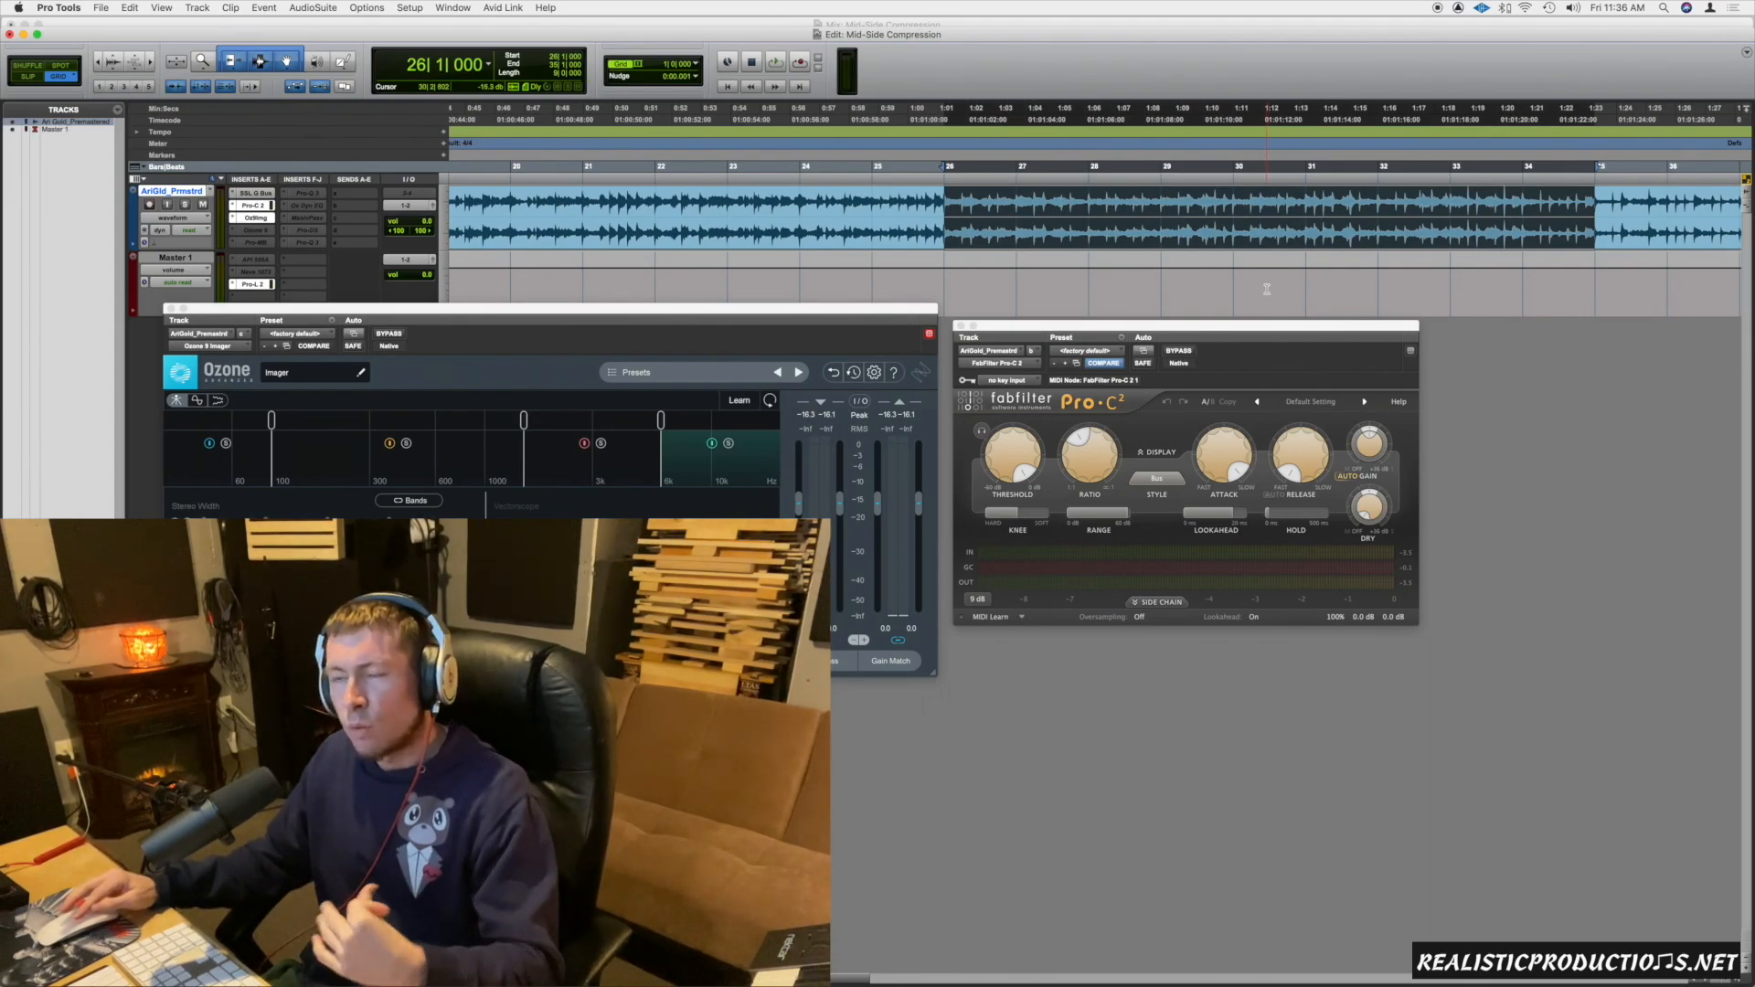
Move the Pro-C 2 window up beside the Ozone Imager and play back the selected section of the premaster track.
left_click_drag(1231, 329, 1217, 291)
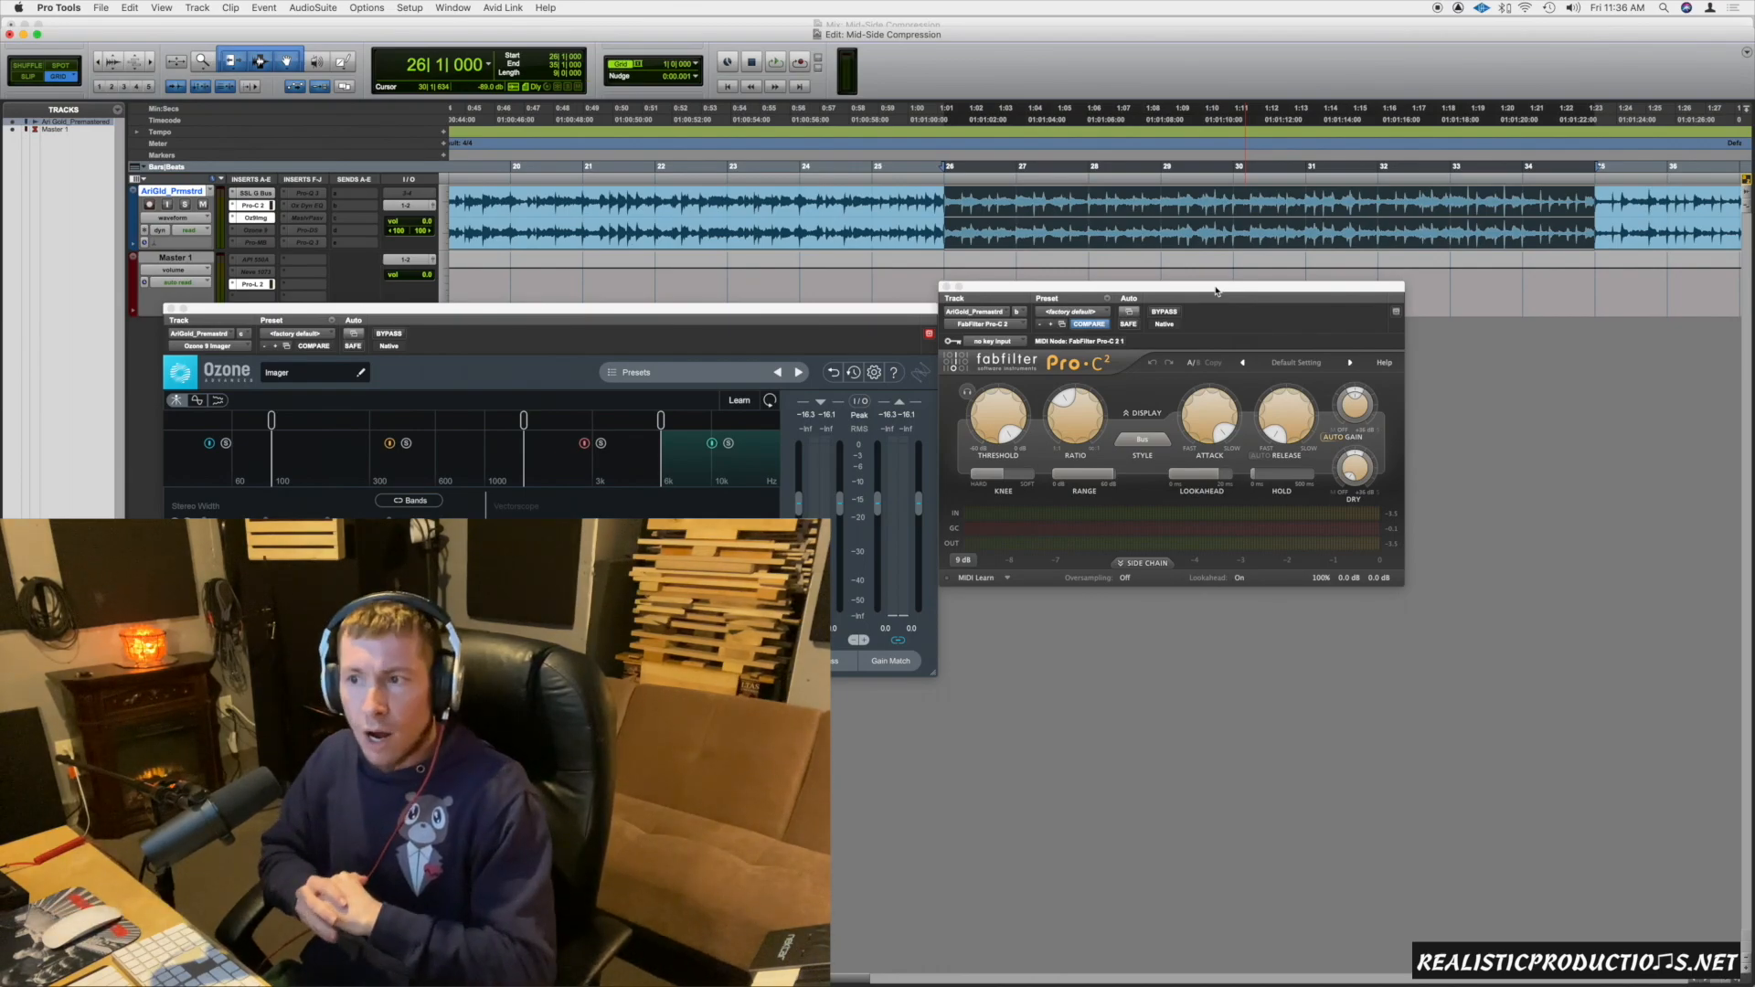
key("space")
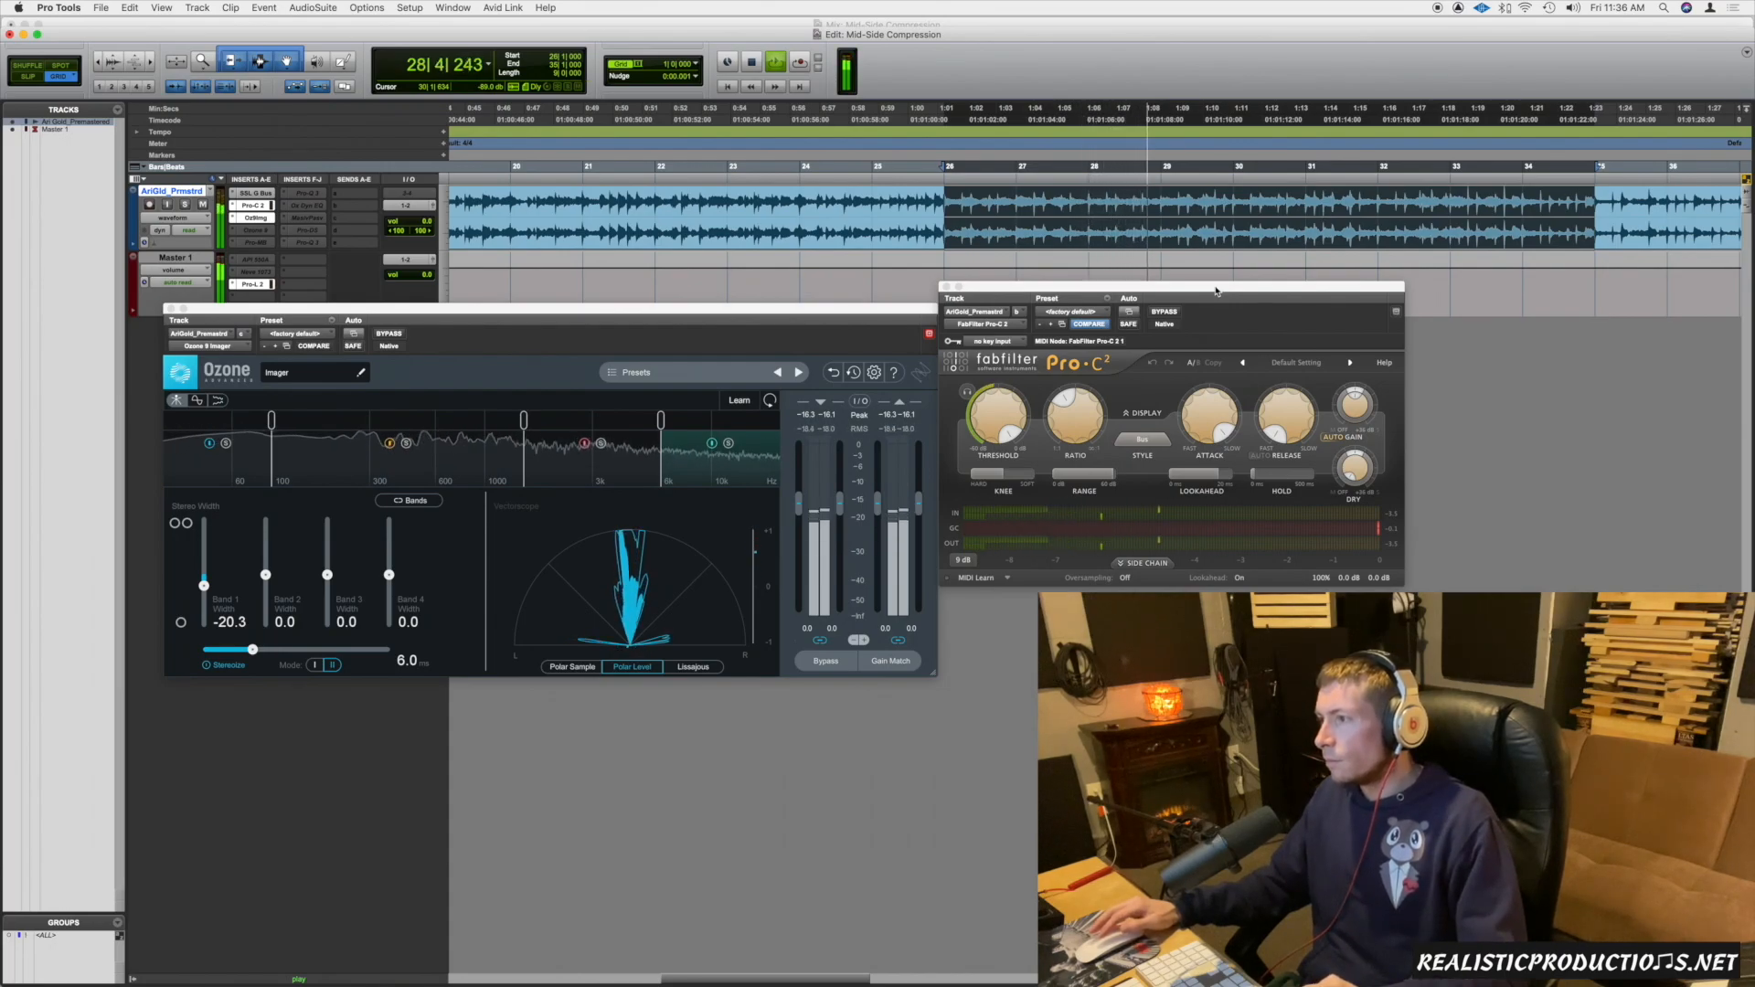
key("space")
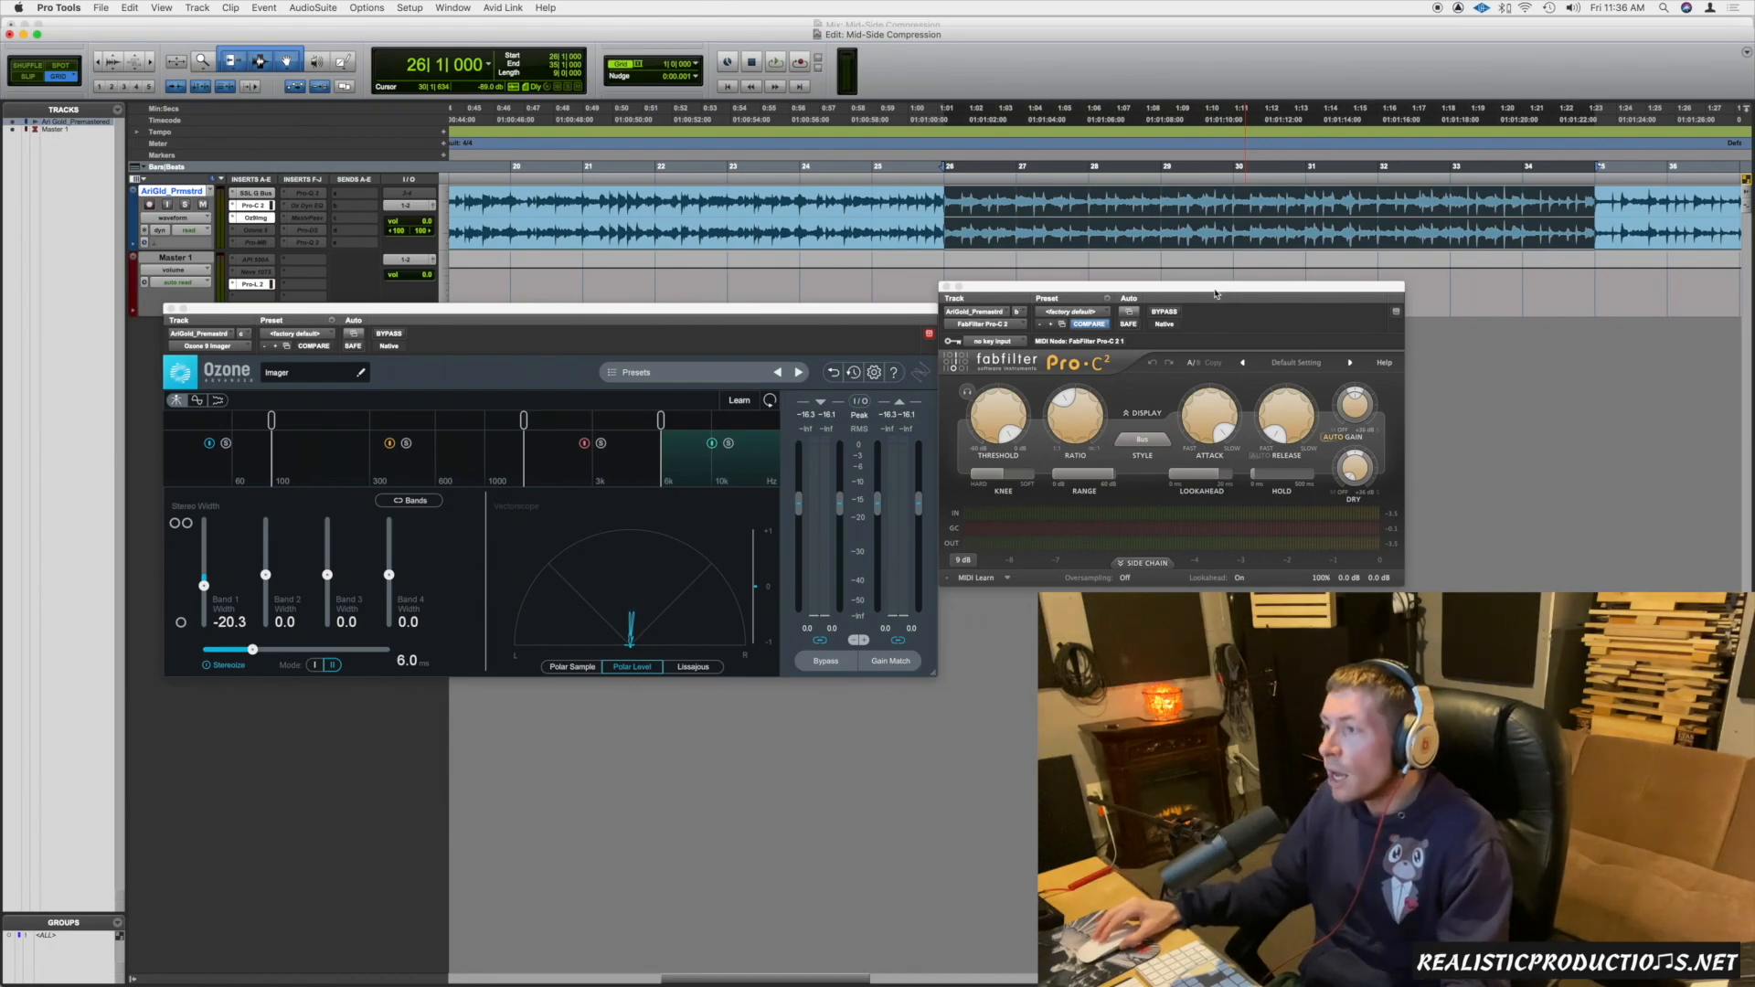
Pan the Dry signal of Pro-C 2 fully to Side.
left_click_drag(1204, 288, 1212, 277)
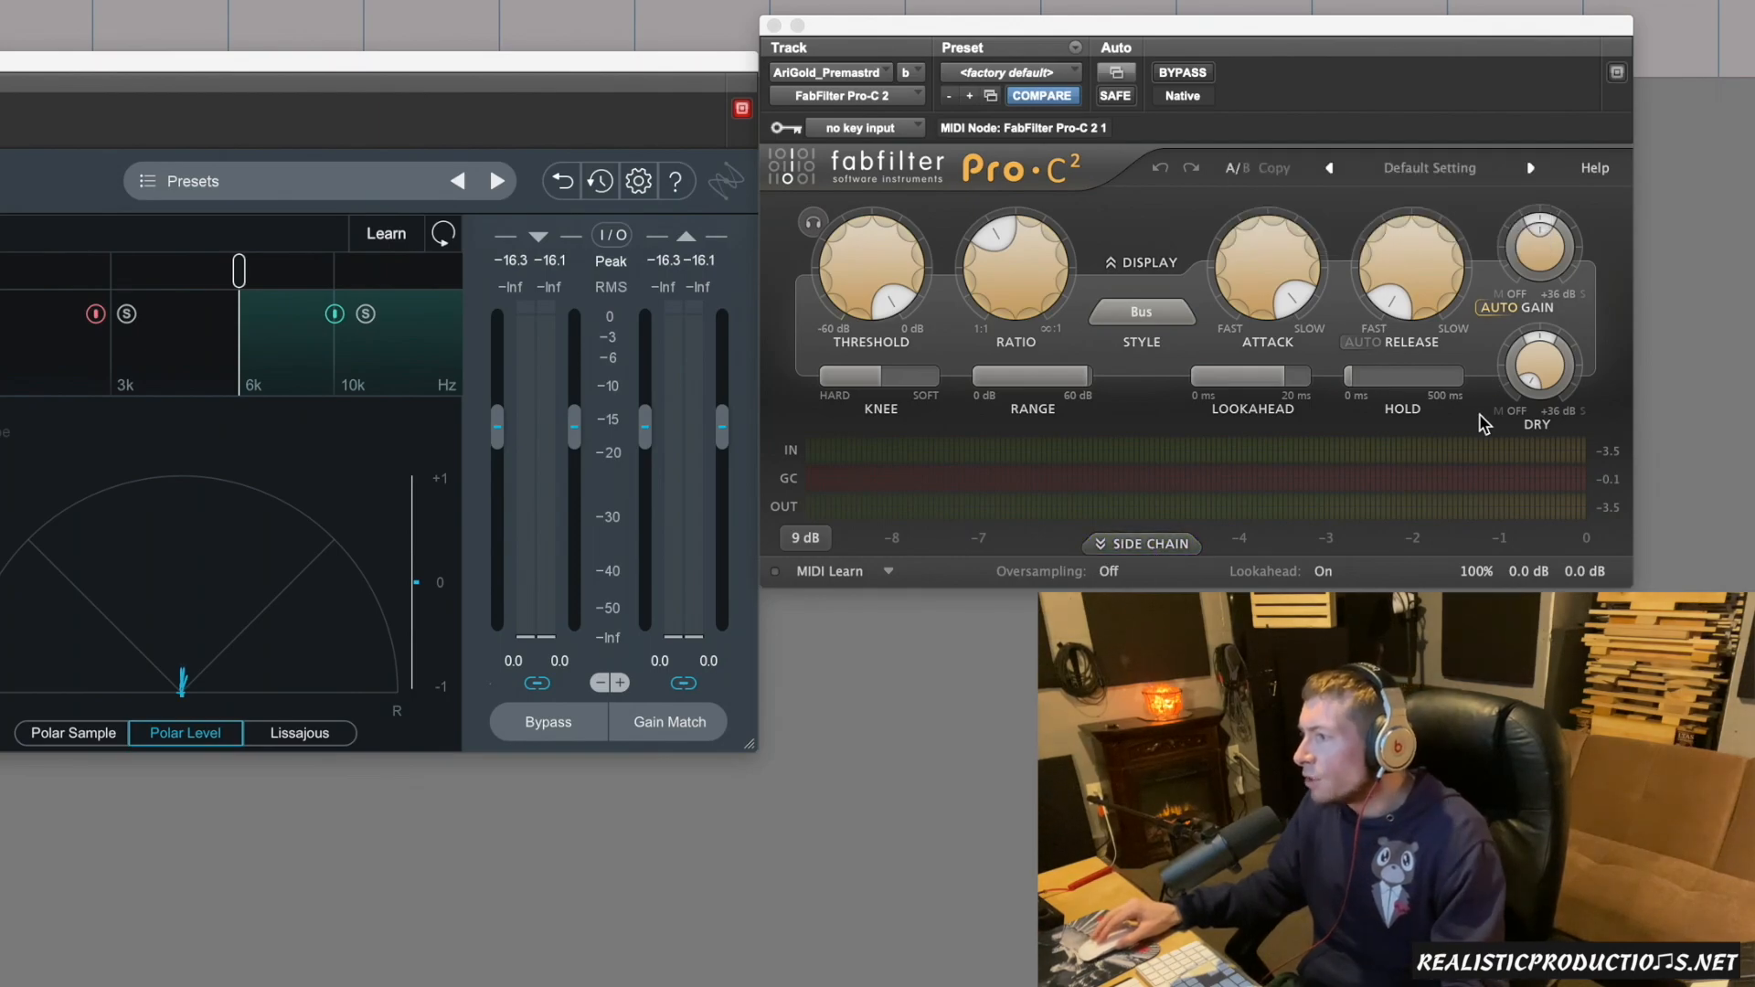
mouse_move(1543, 349)
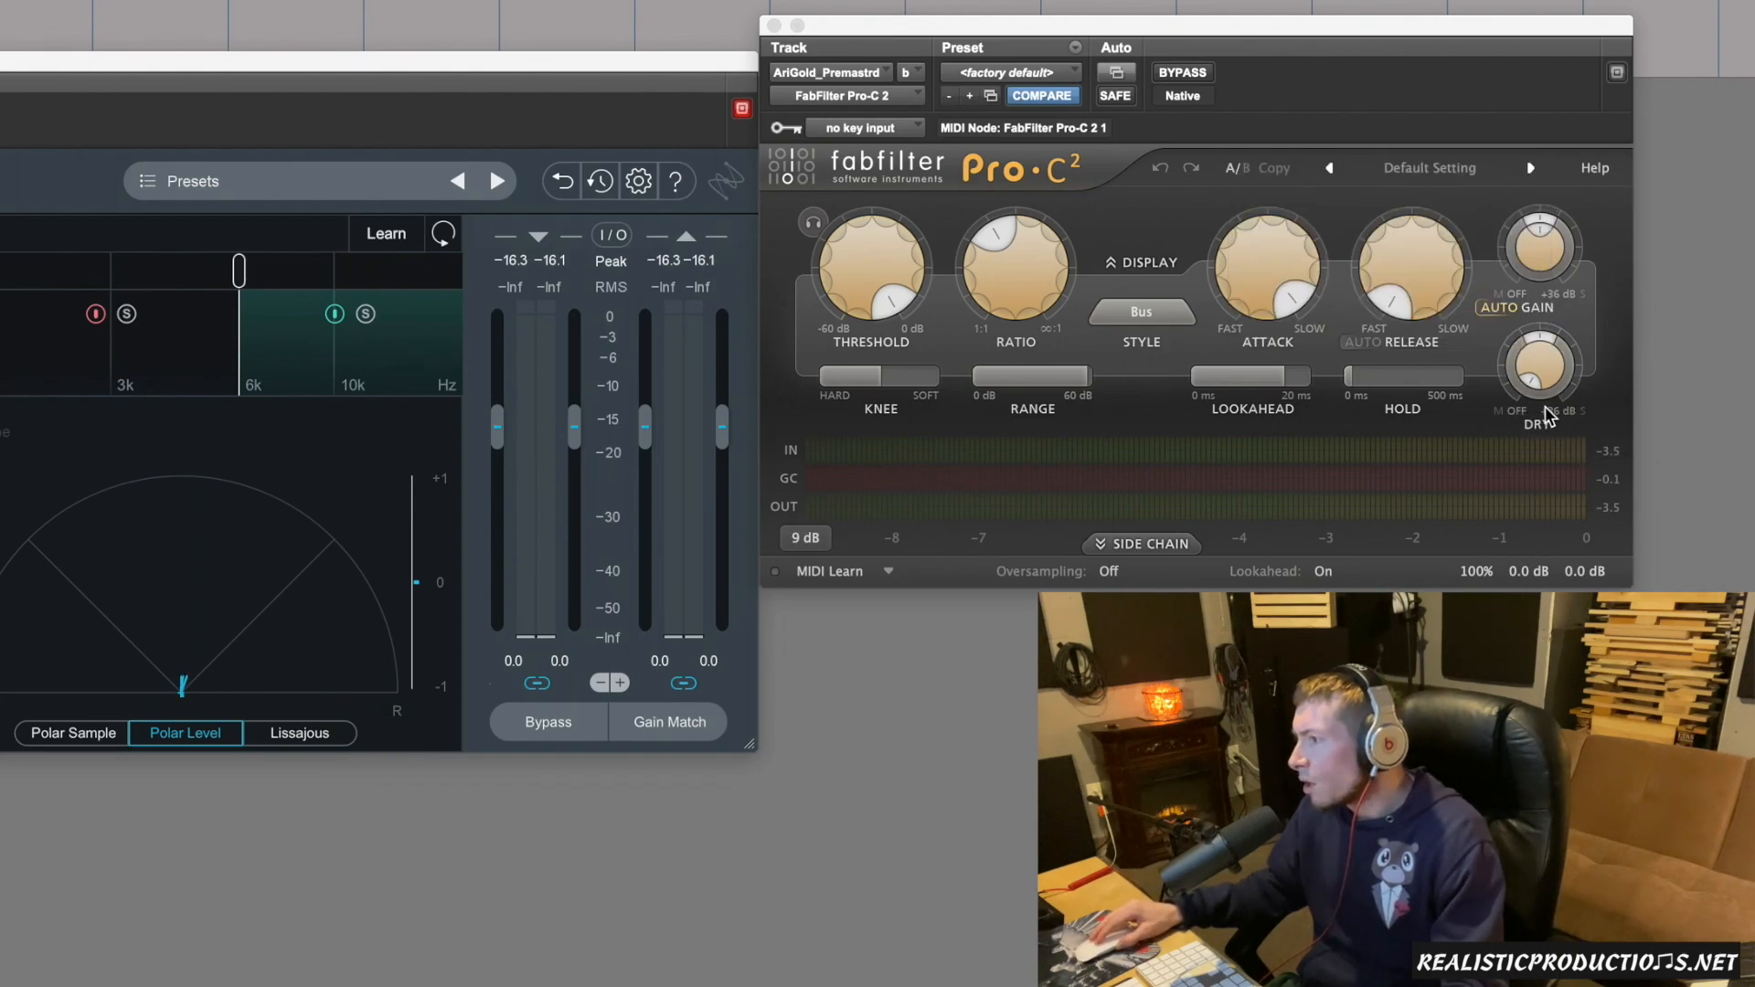
mouse_move(1549, 398)
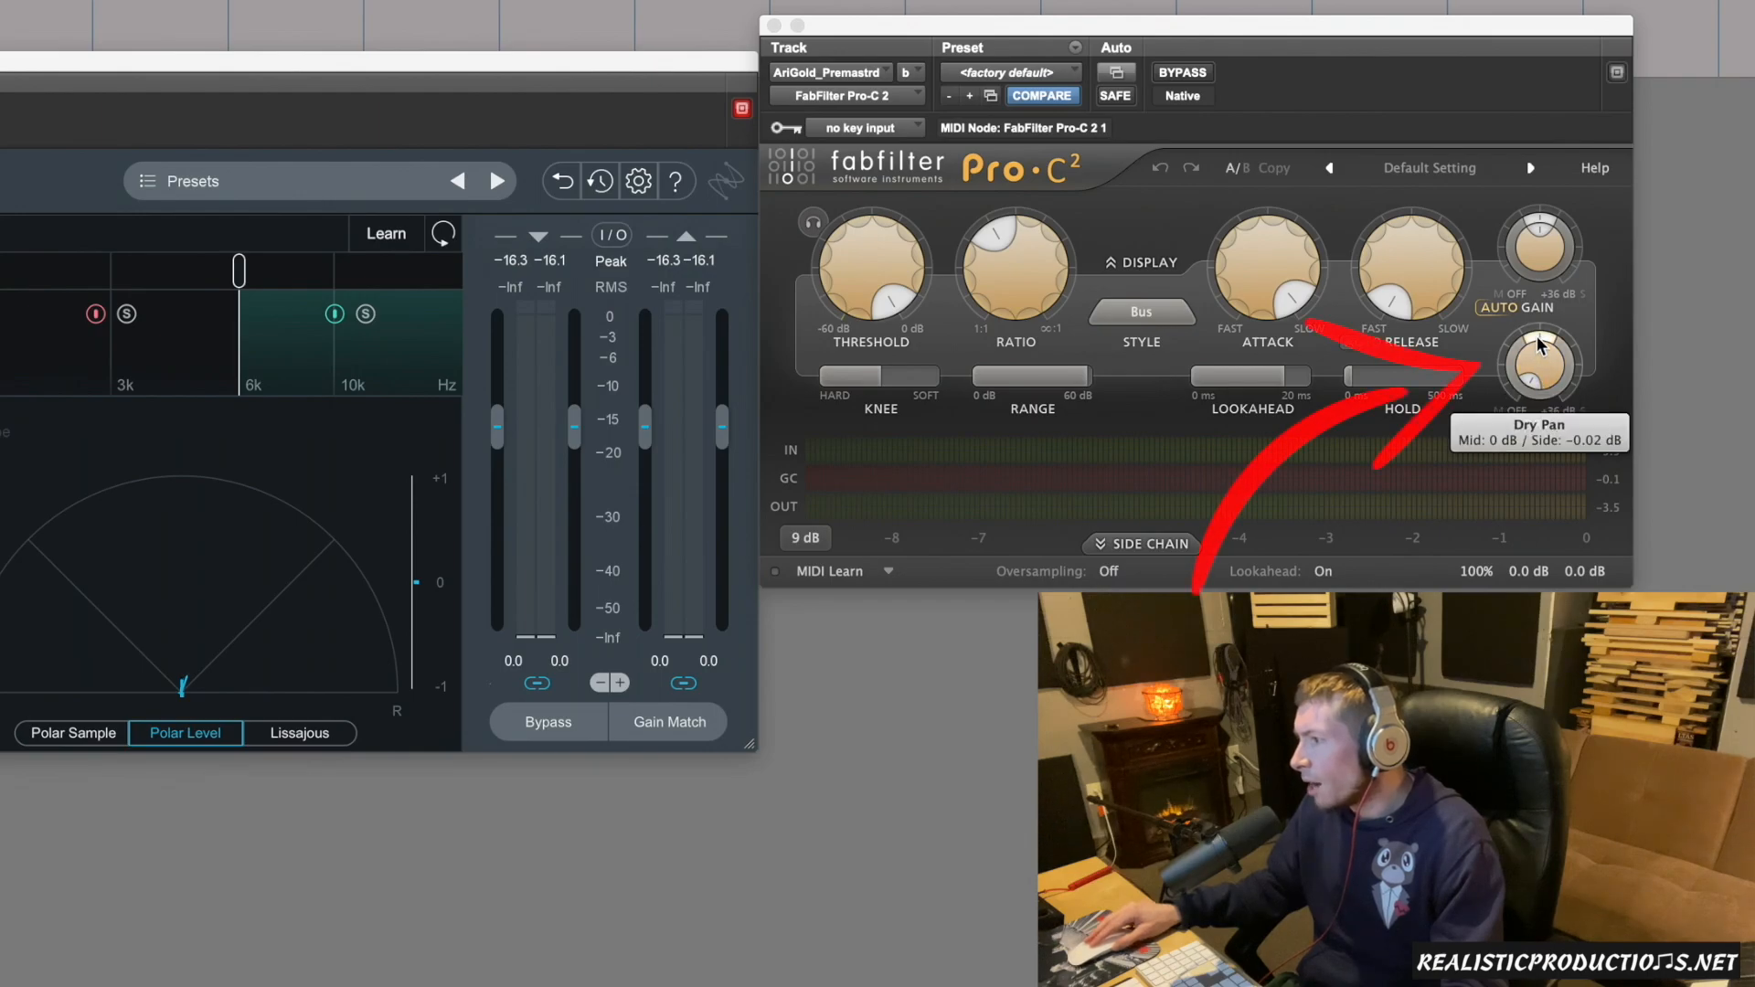
left_click_drag(1540, 344, 1553, 402)
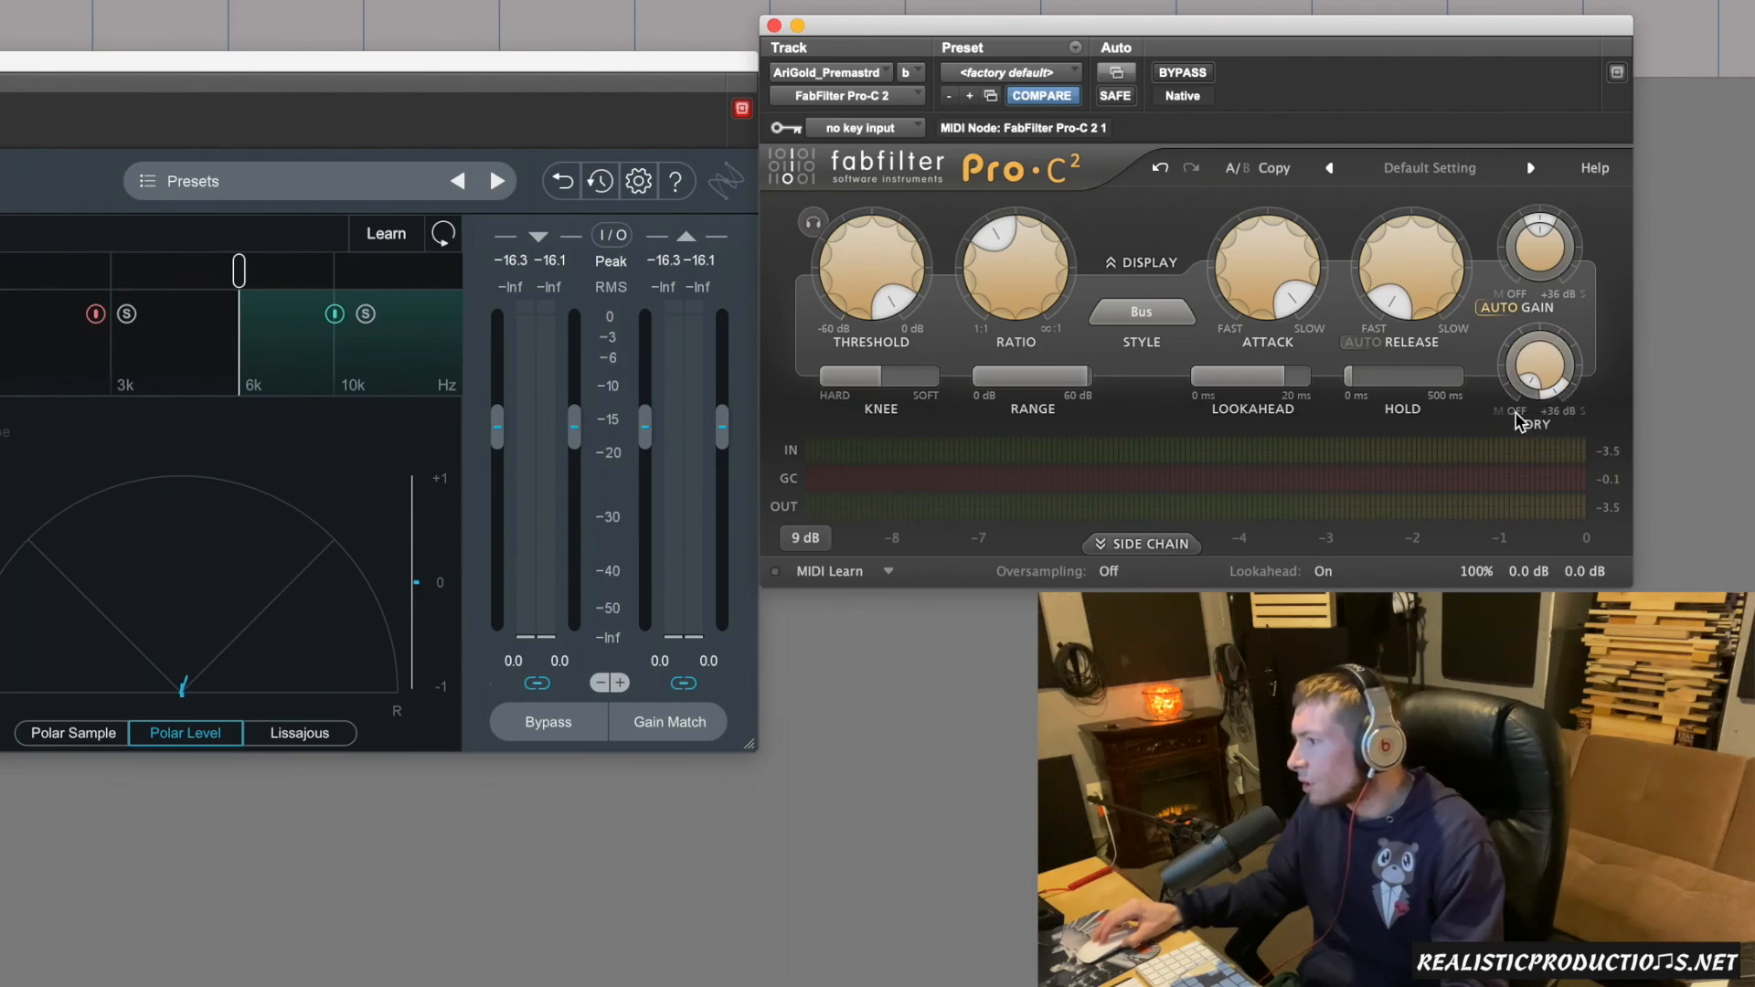
mouse_move(1559, 398)
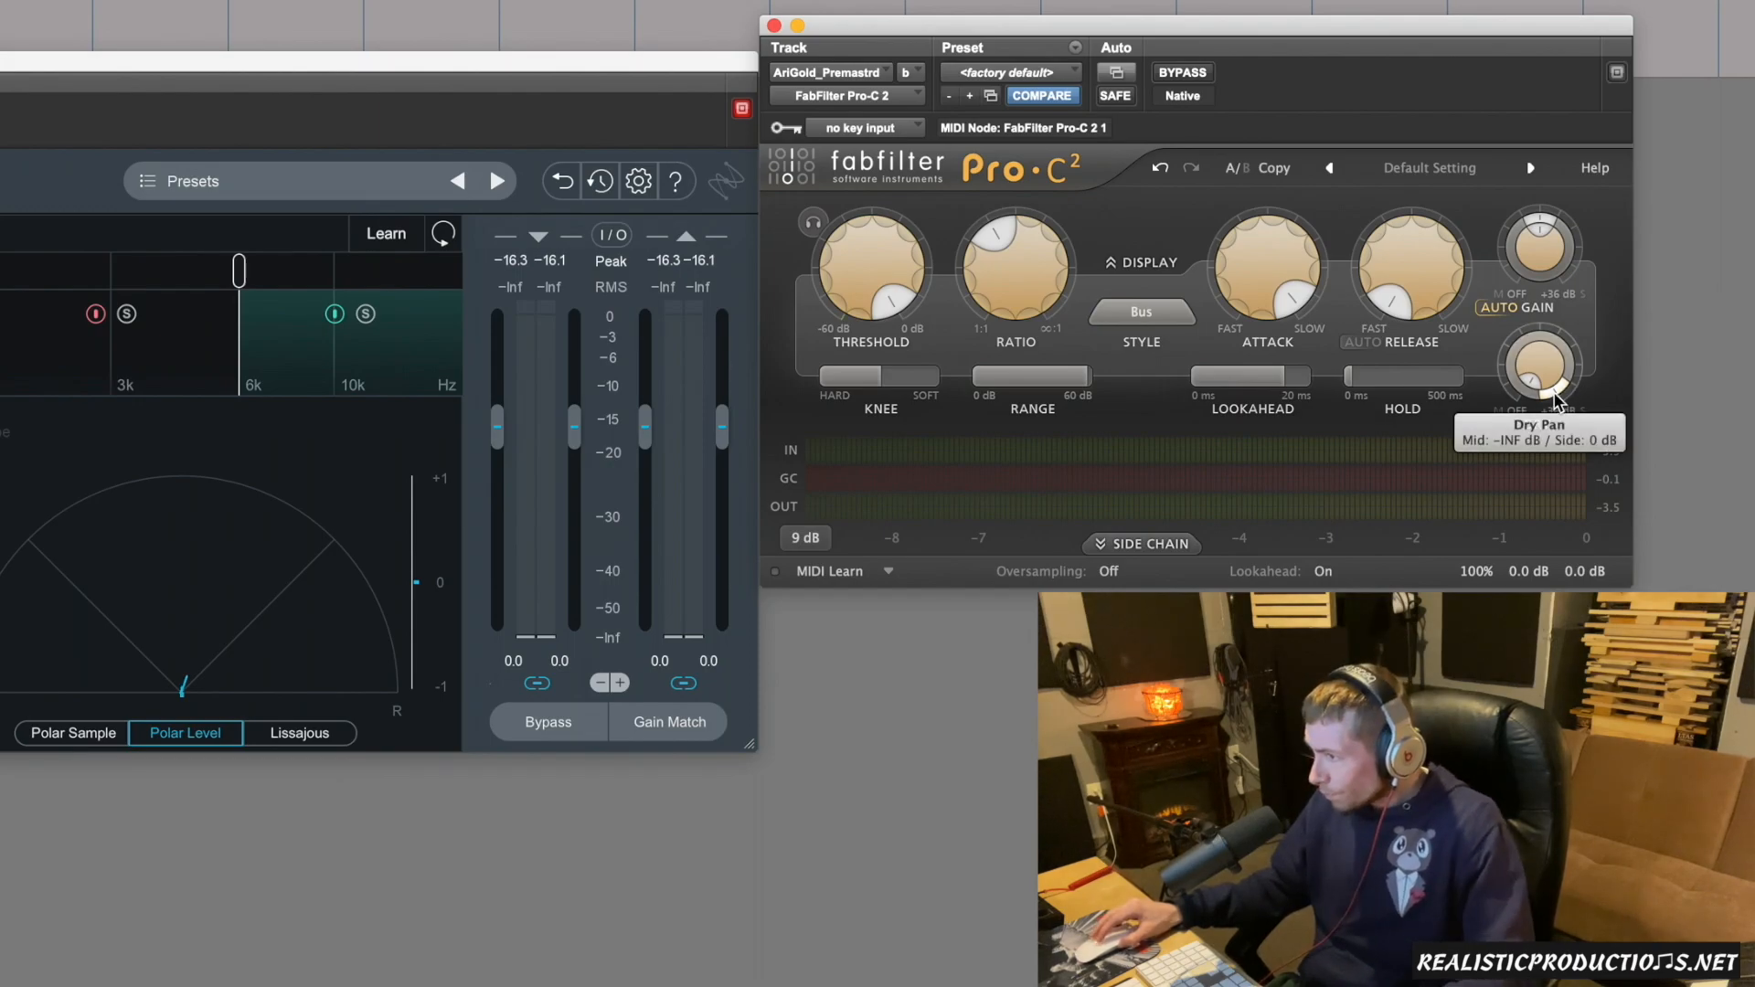
Reveal the side chain settings of Pro-C 2 and set the stereo link mode to SIDE.
left_click(1158, 546)
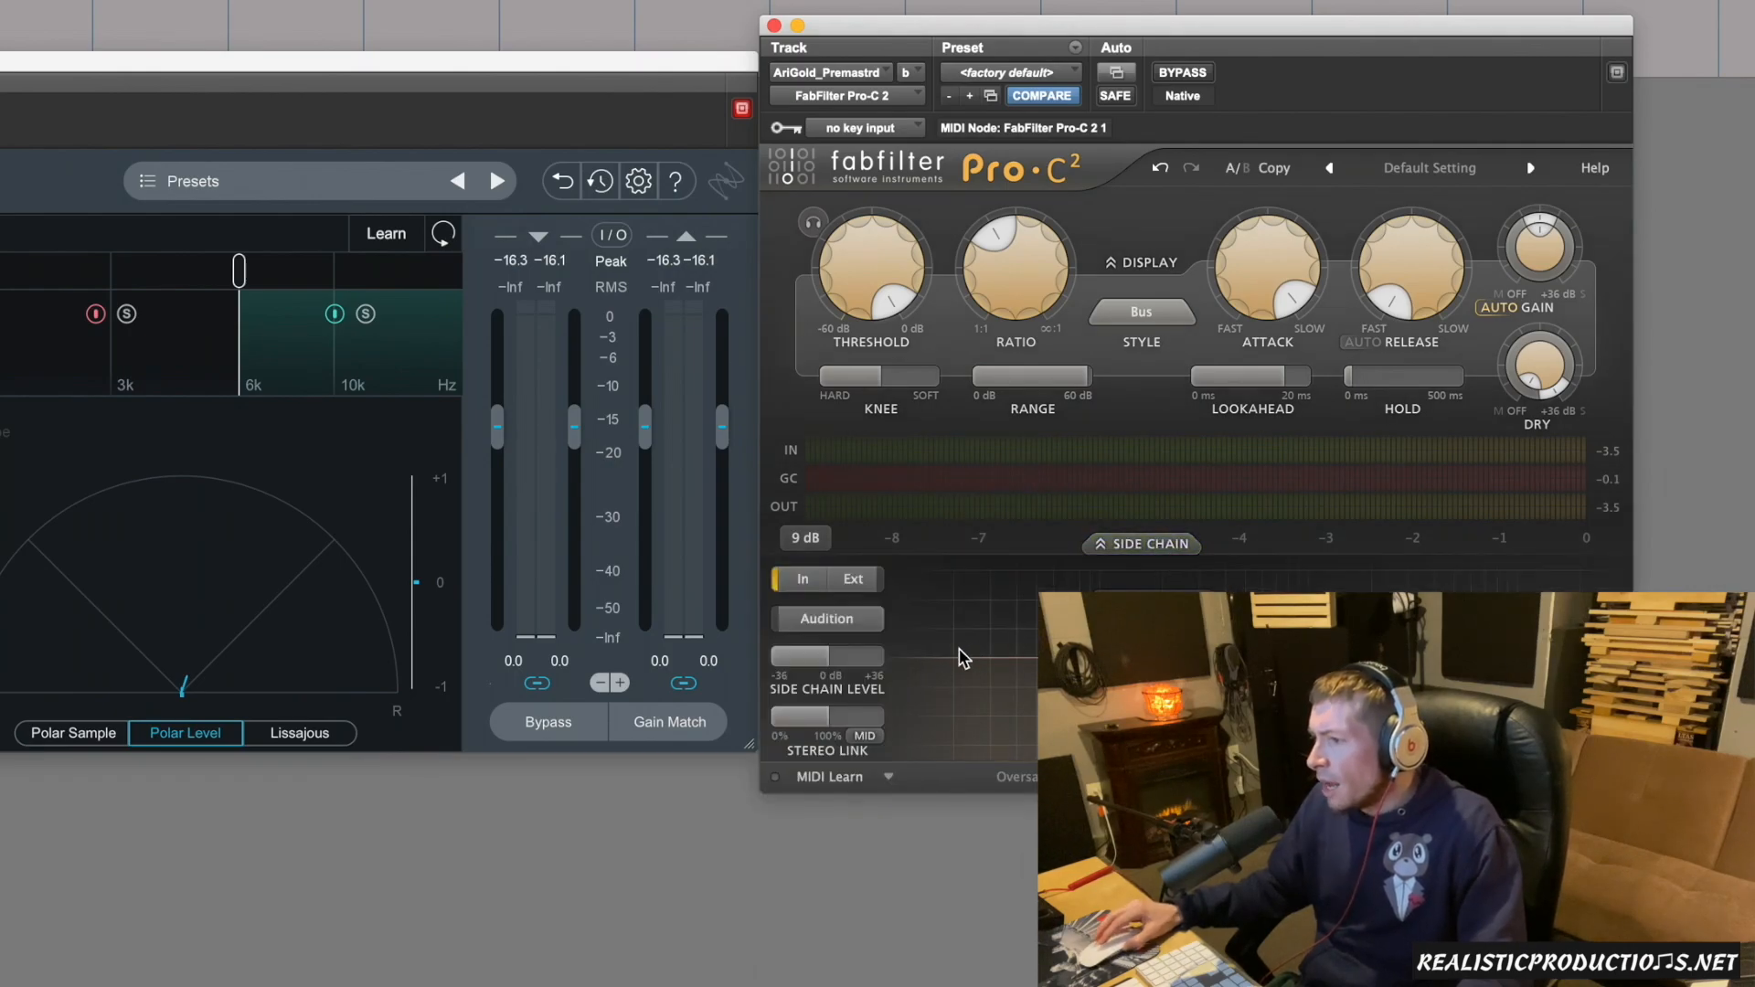
mouse_move(827, 718)
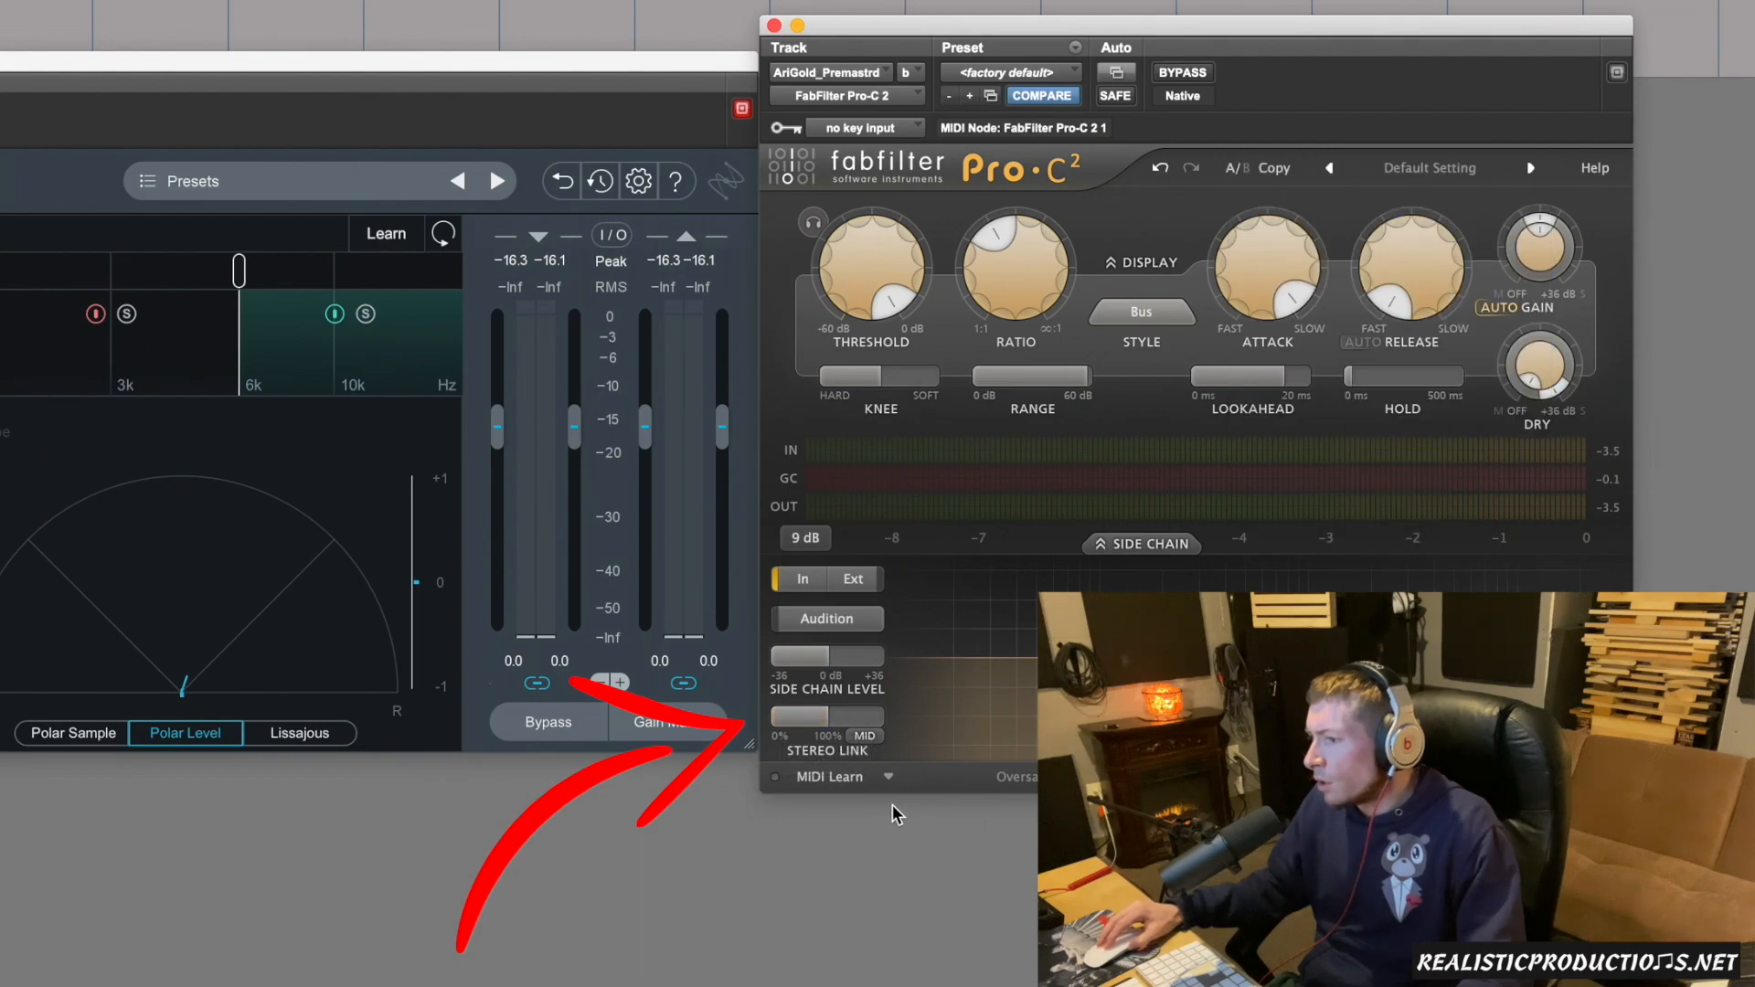
left_click(877, 740)
left_click(893, 760)
left_click(864, 737)
left_click(868, 740)
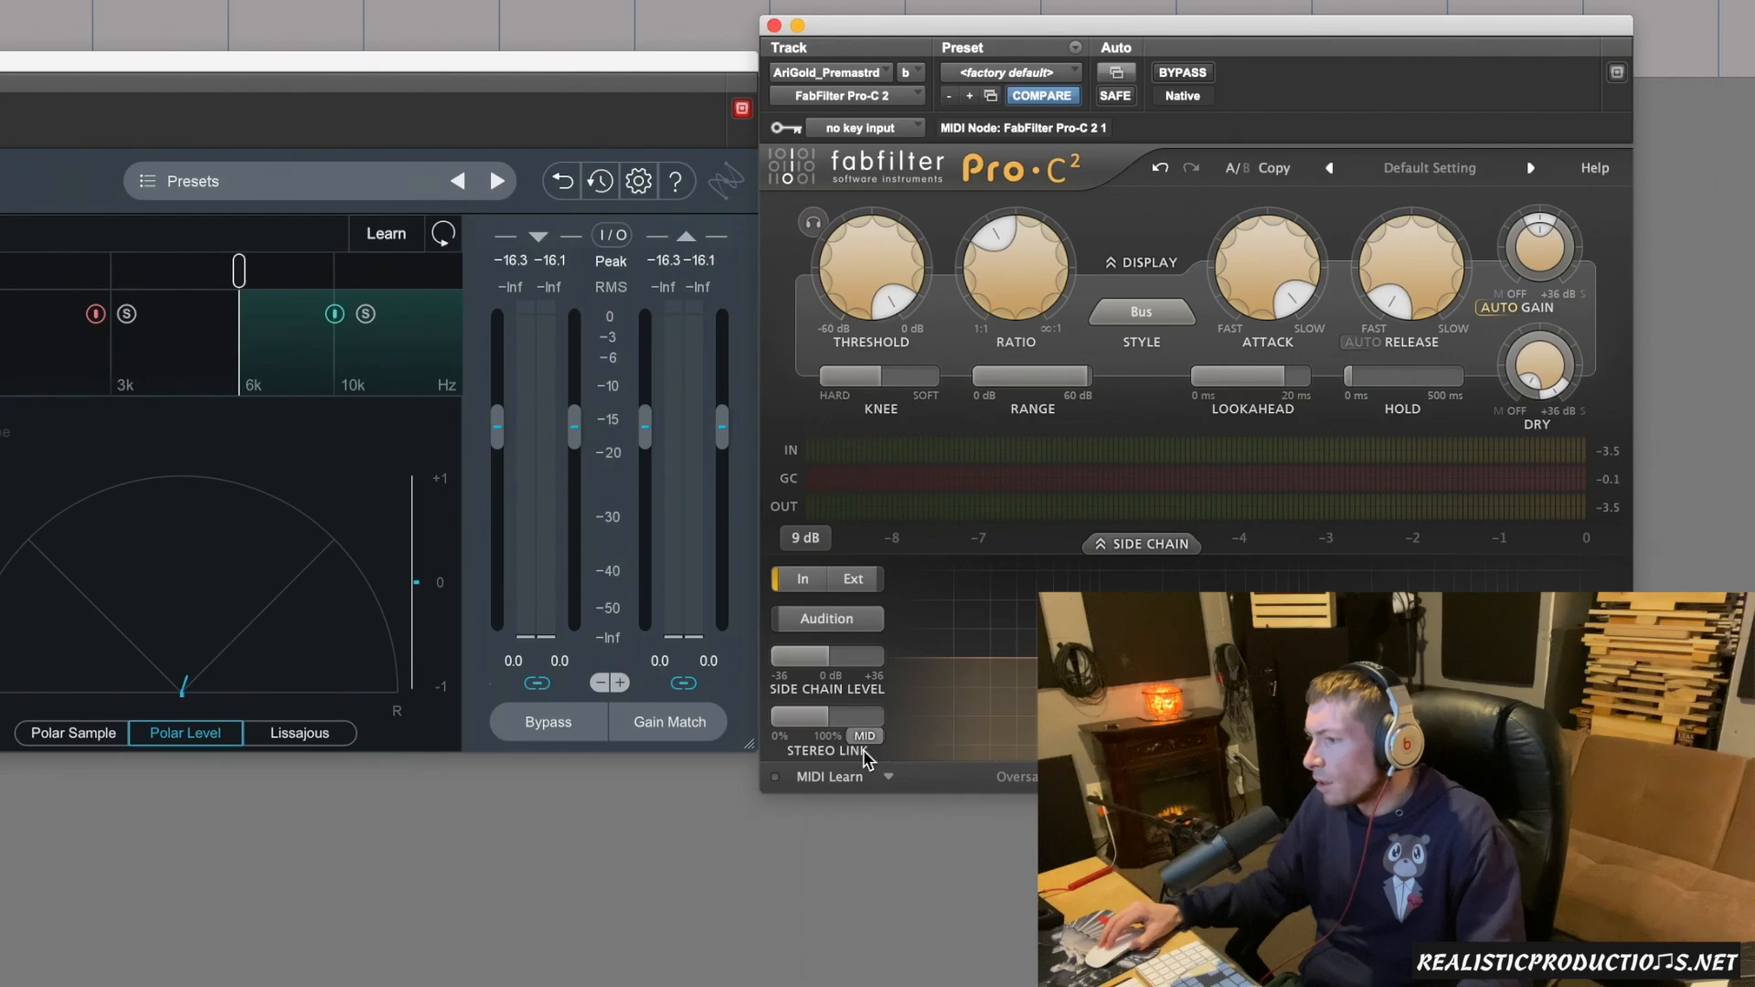
left_click(864, 739)
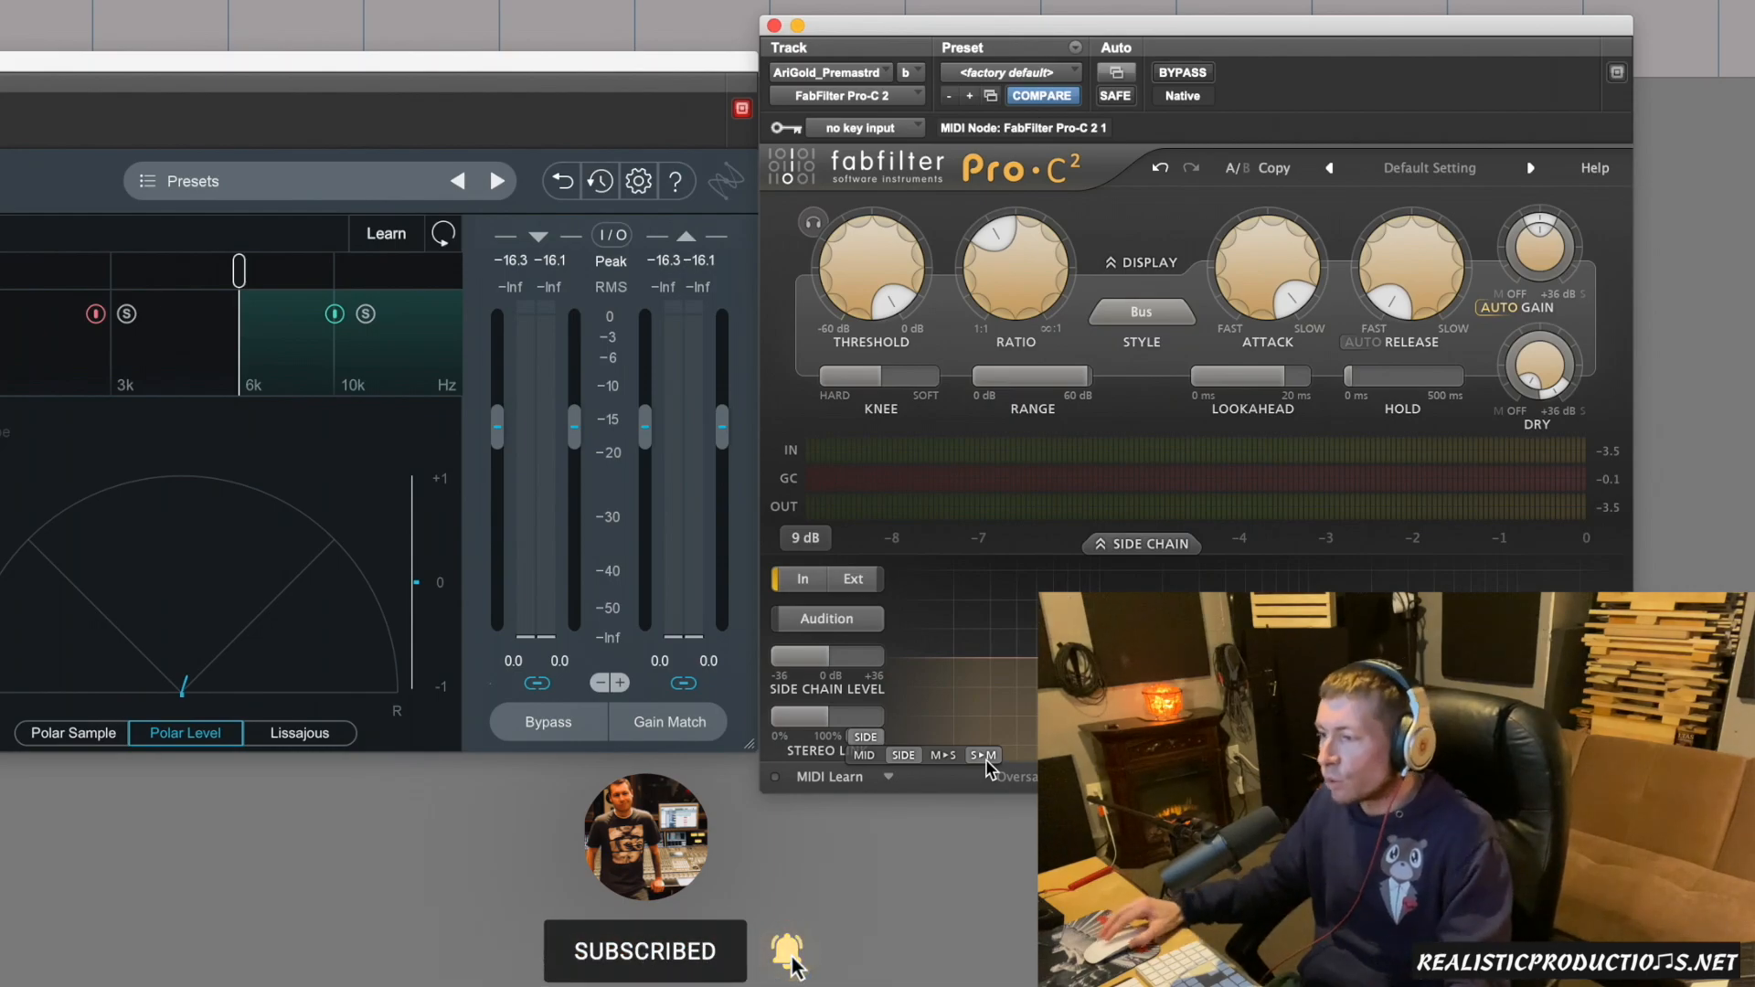
left_click(953, 757)
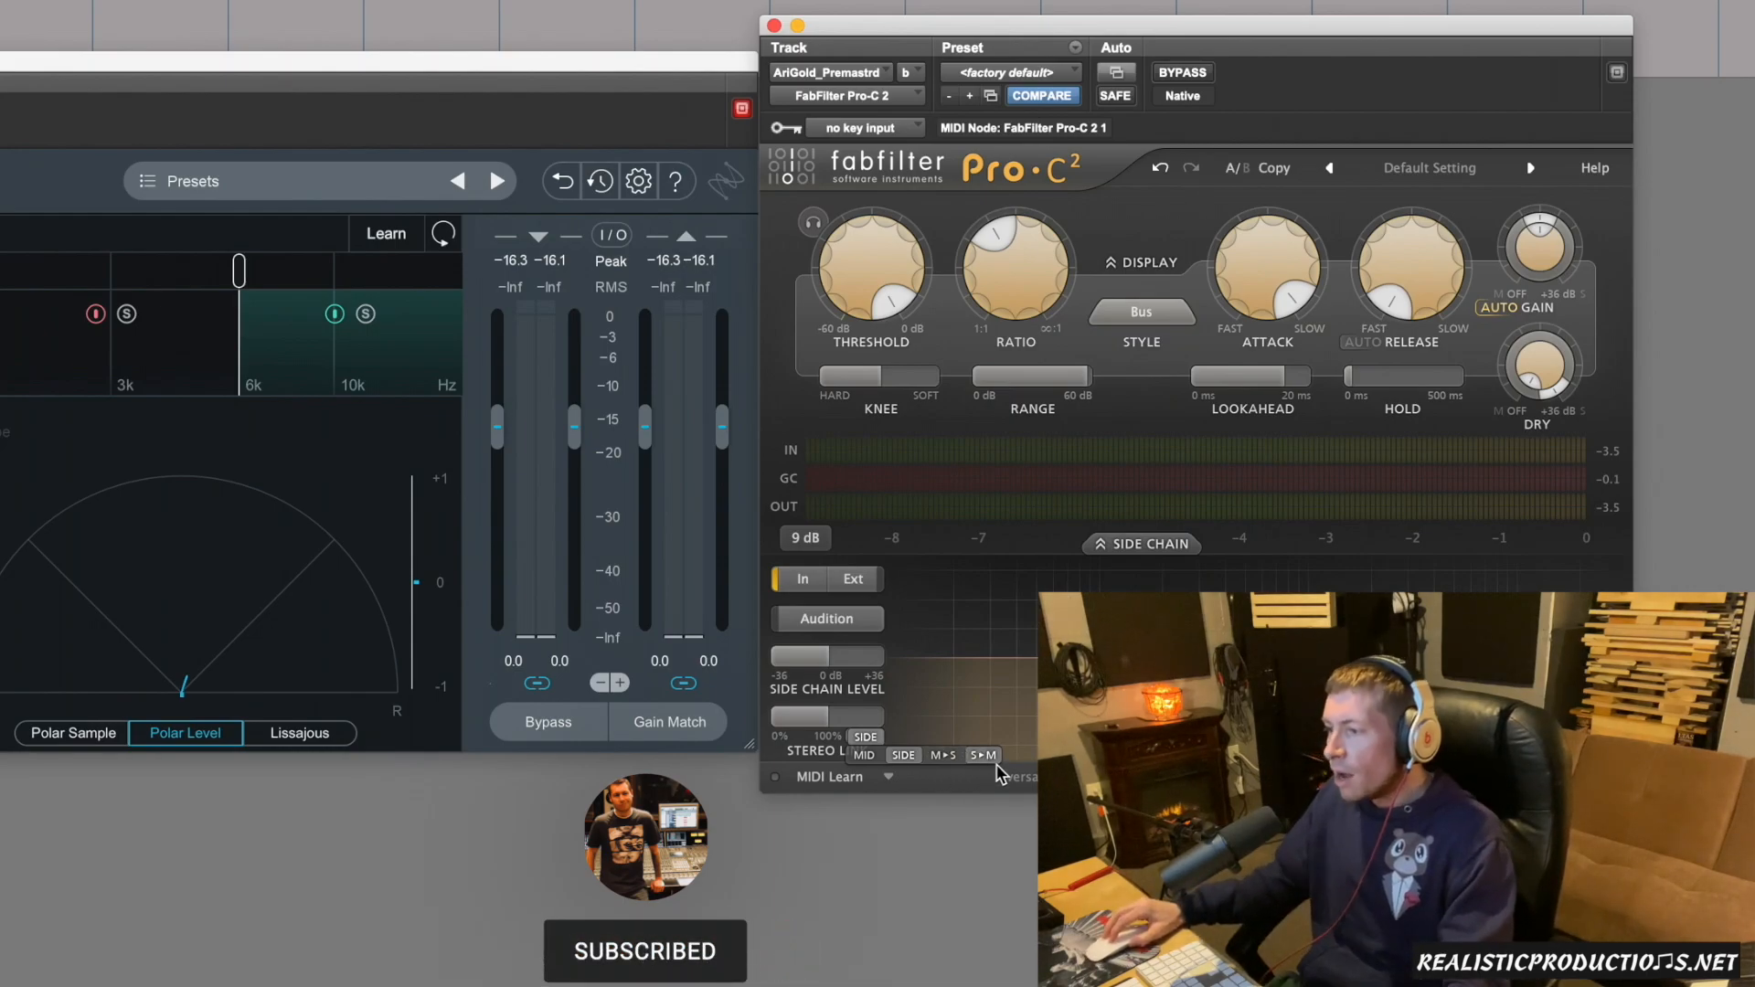
left_click(904, 759)
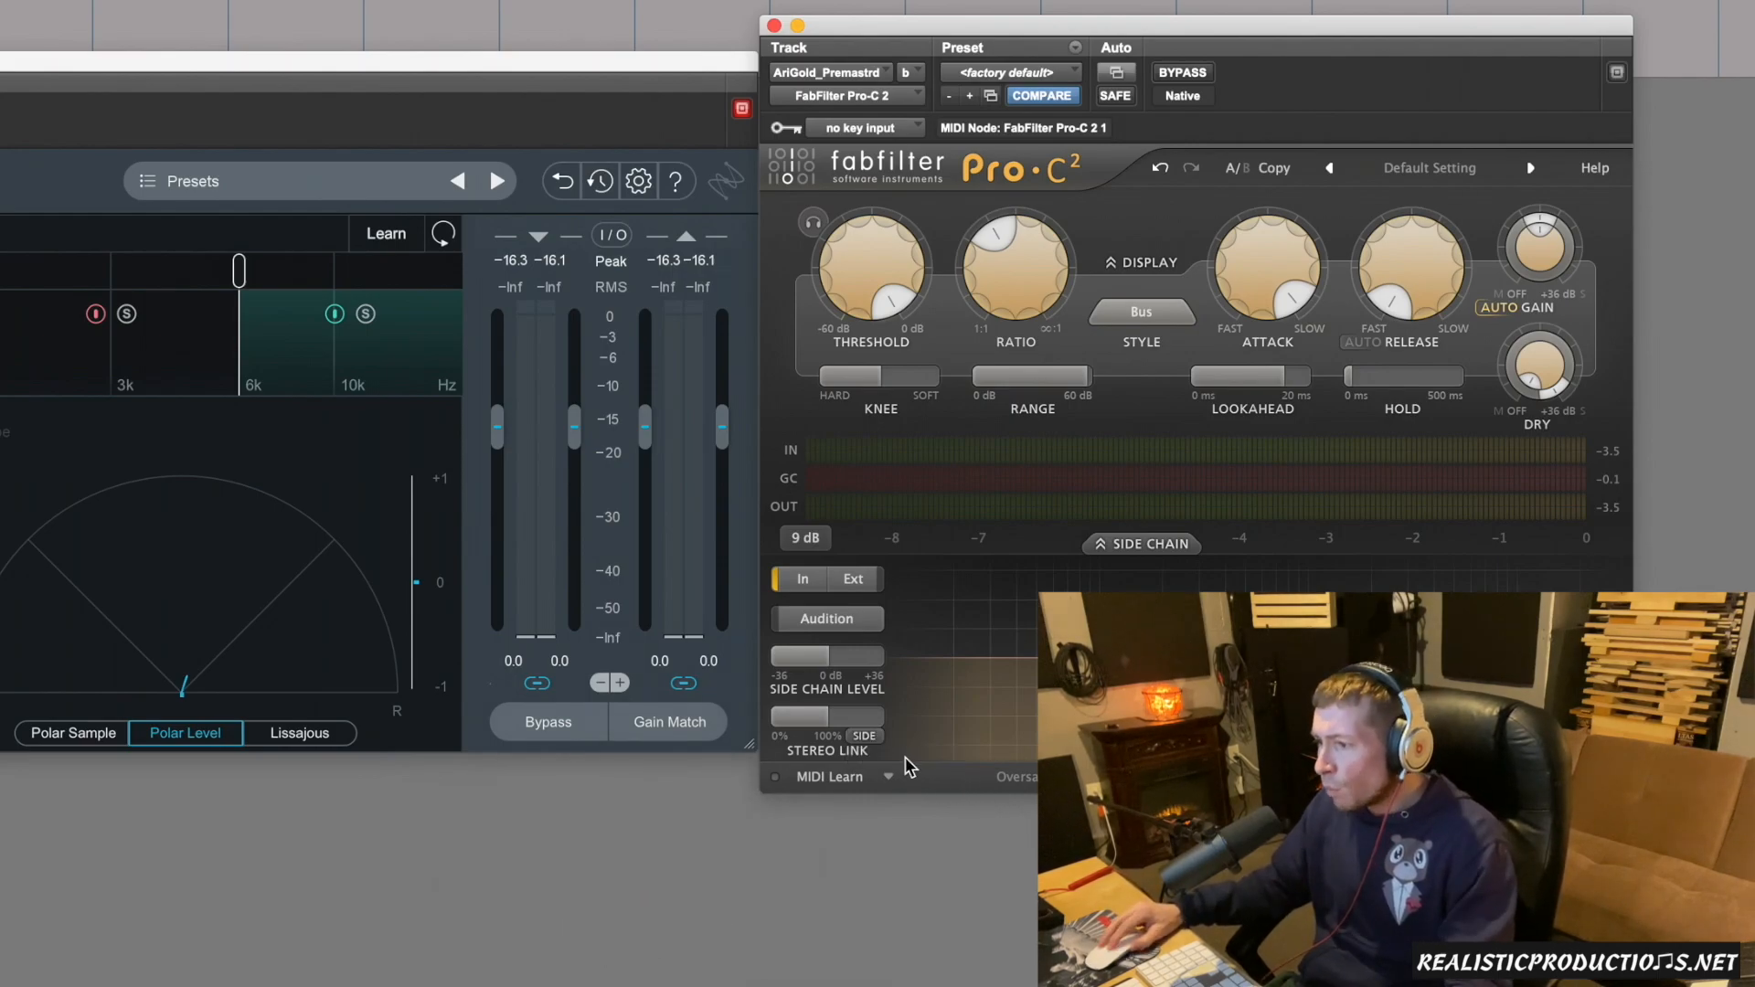
Raise the Stereo Link amount to its maximum of 100%, 100% Side-only.
mouse_move(826, 718)
left_click_drag(820, 728, 1031, 722)
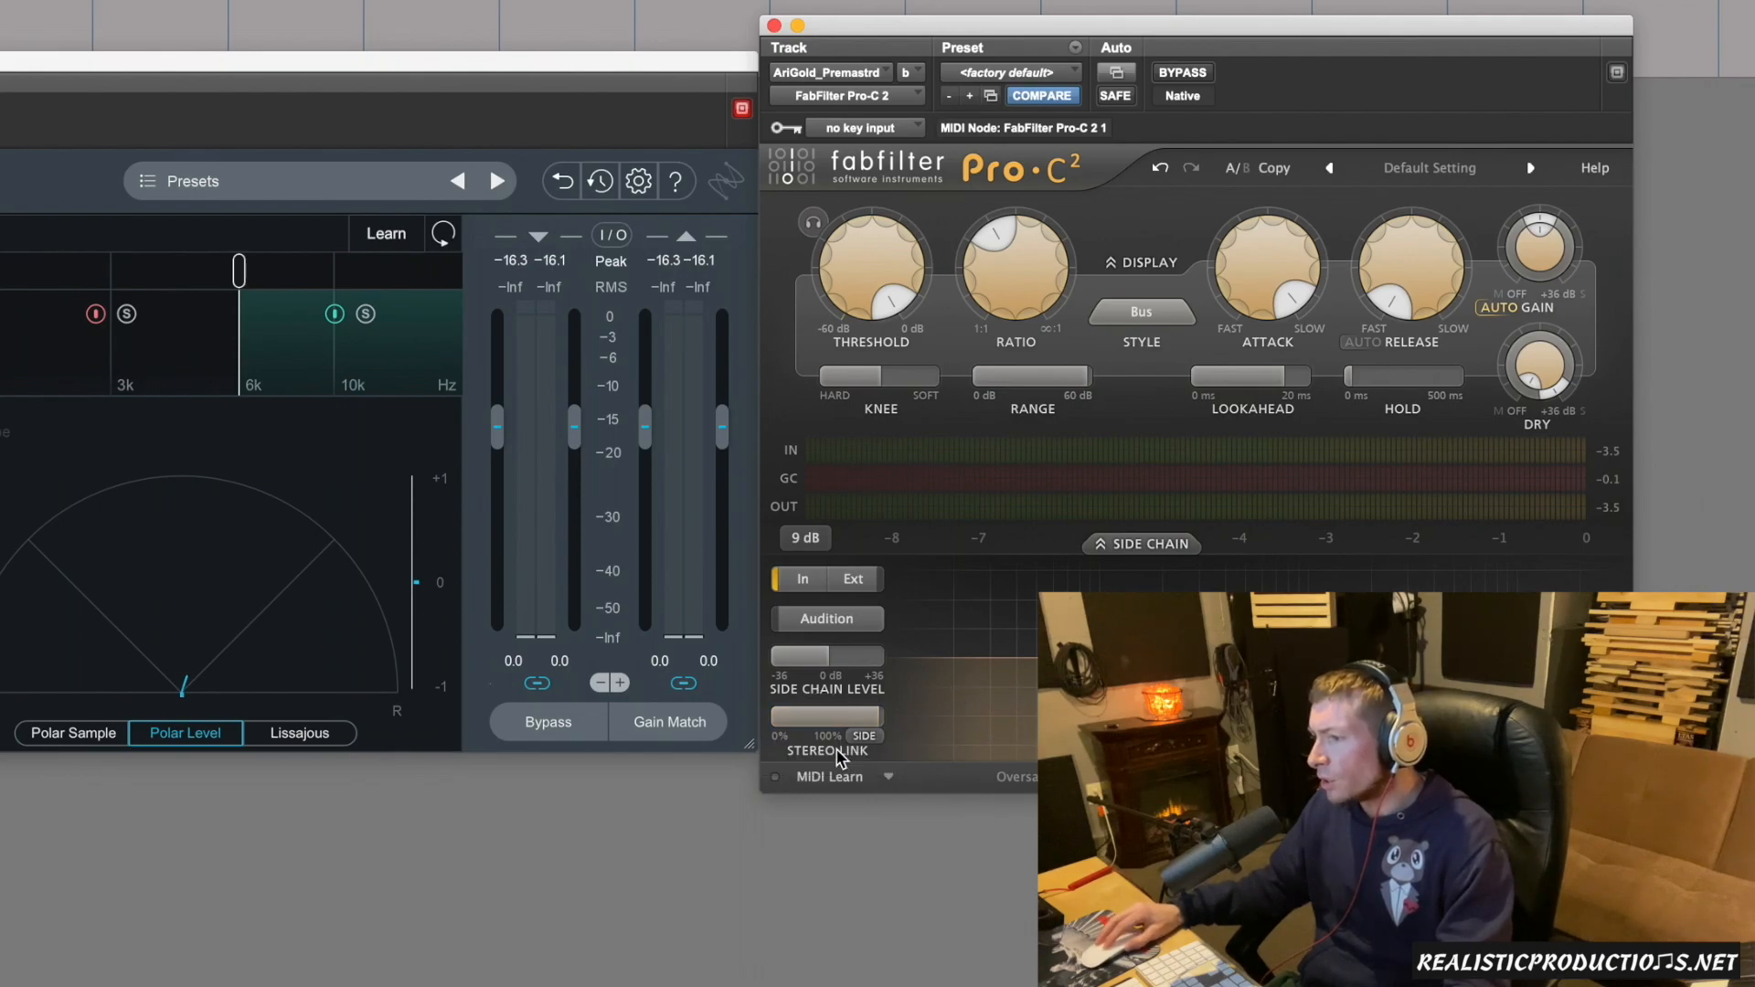
mouse_move(842, 723)
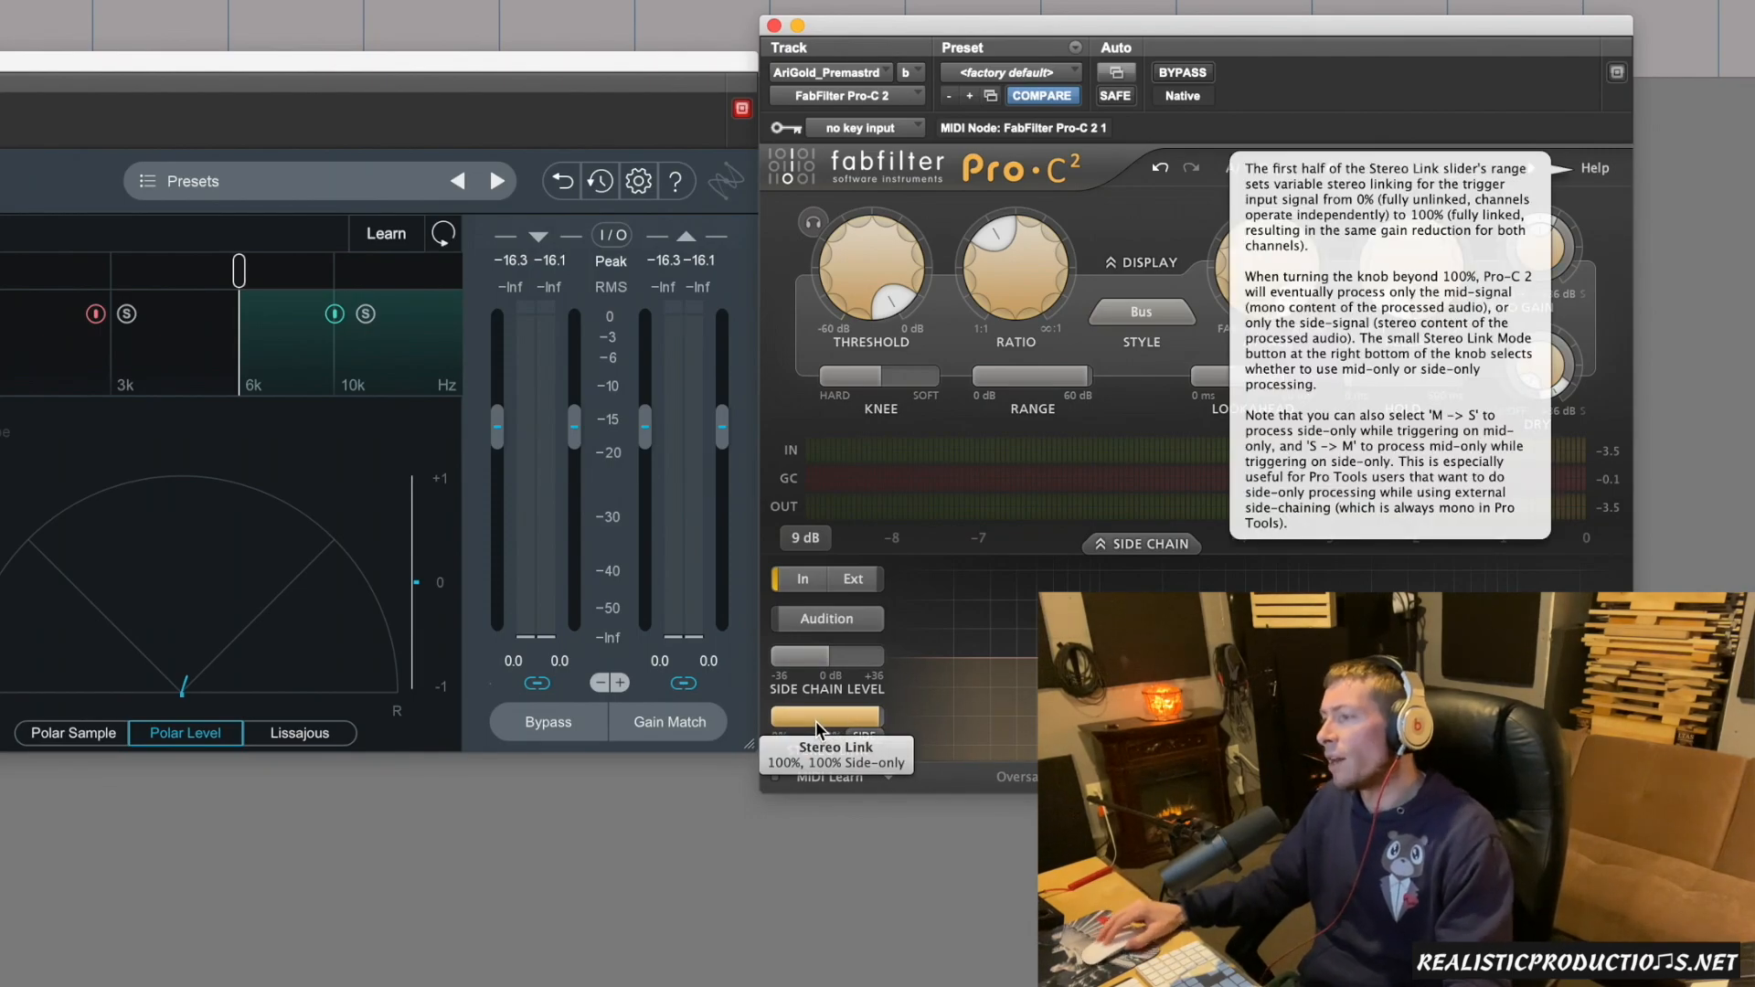
Try different compressor timings, sweeping the attack between about 13 and 100 ms and the release up to about 324 ms.
left_click_drag(1157, 33, 1078, 13)
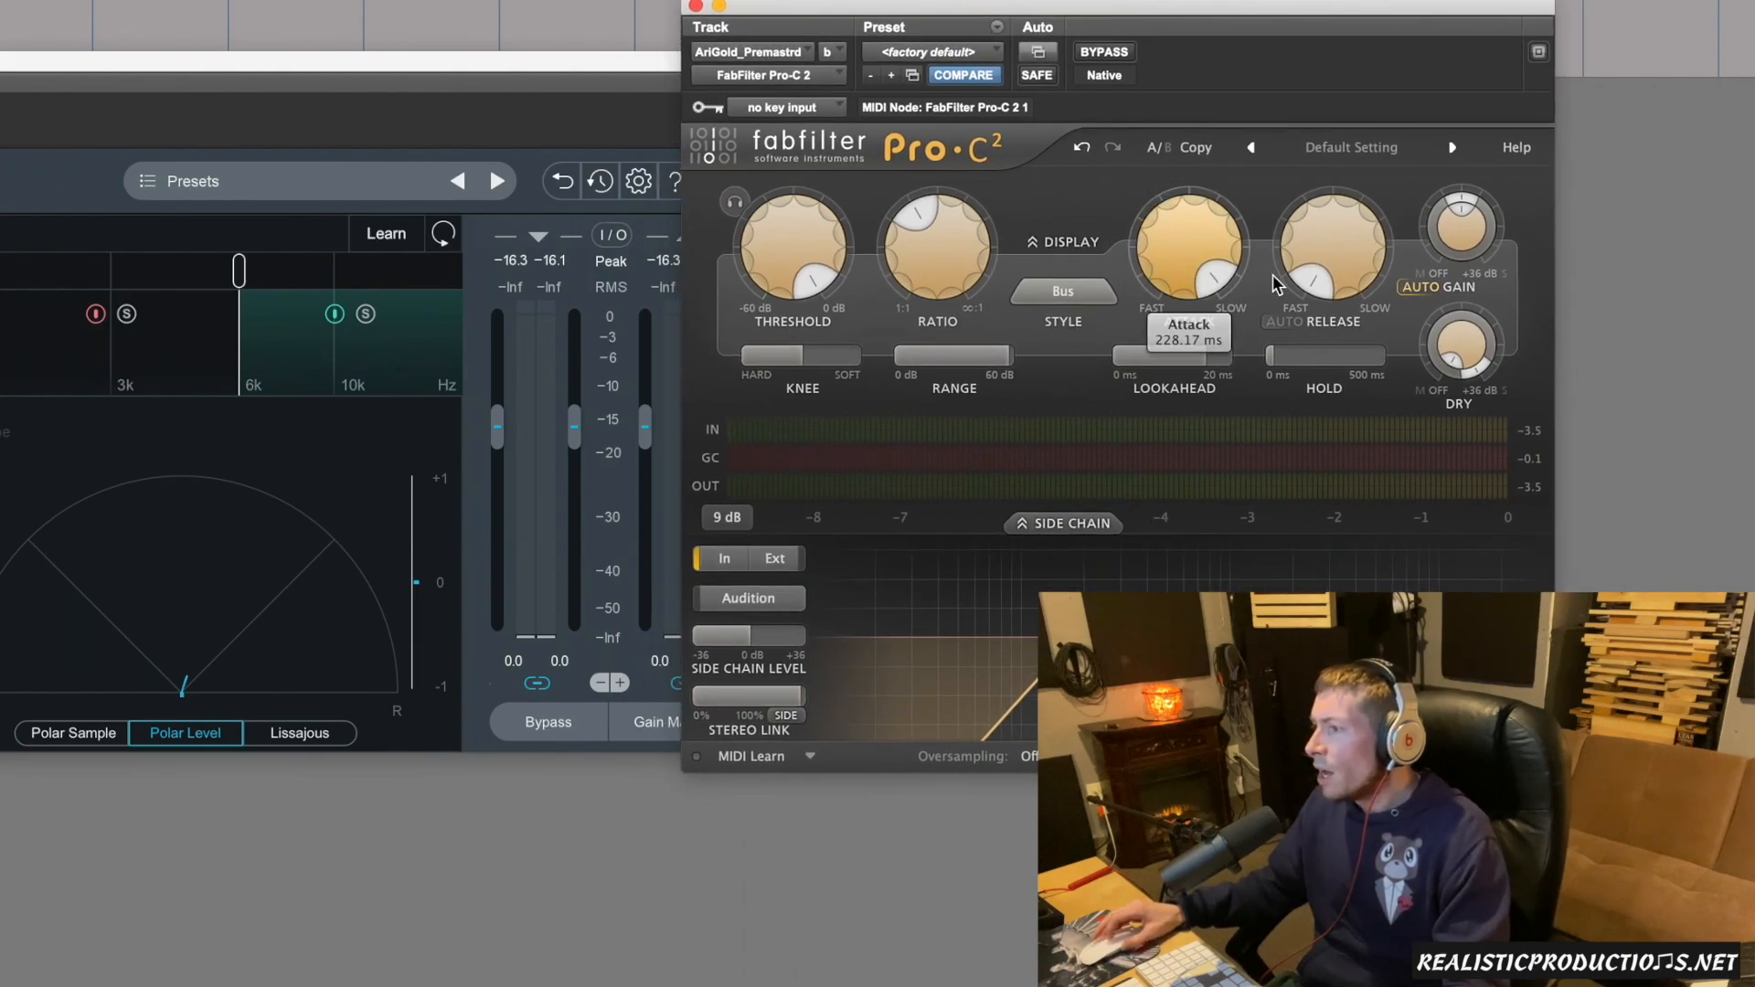
mouse_move(1327, 278)
scroll(1324, 271, "up", 10)
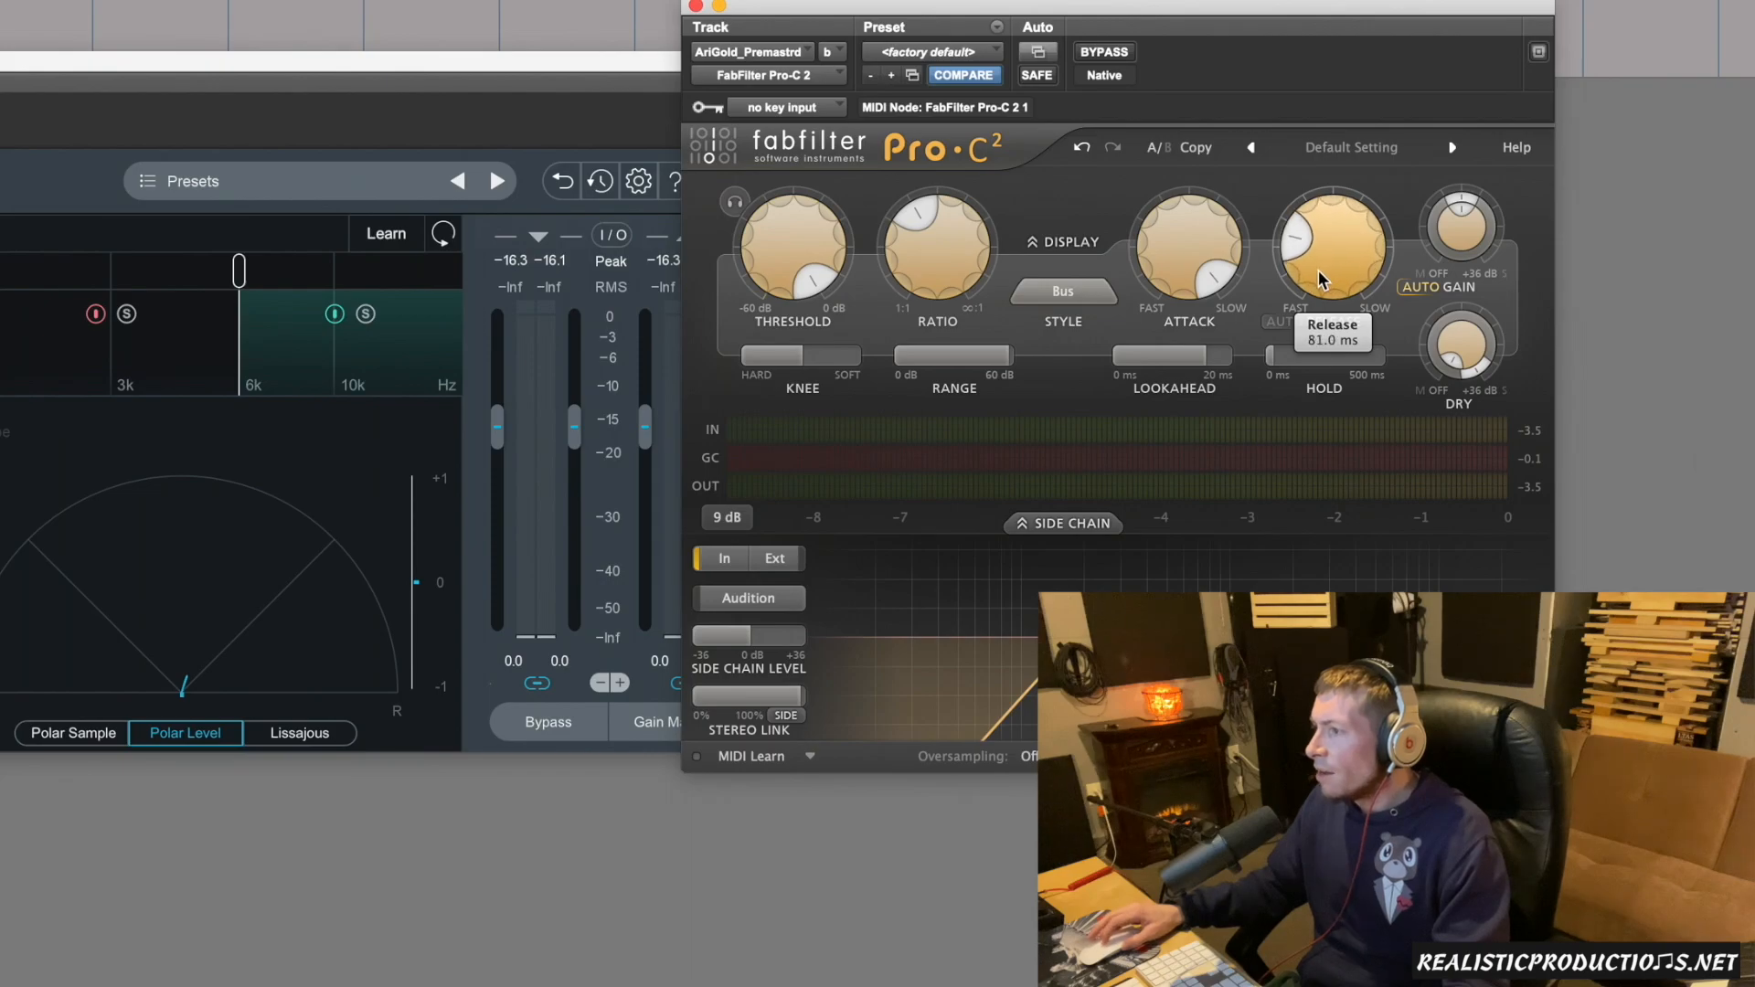
scroll(1314, 270, "down", 1)
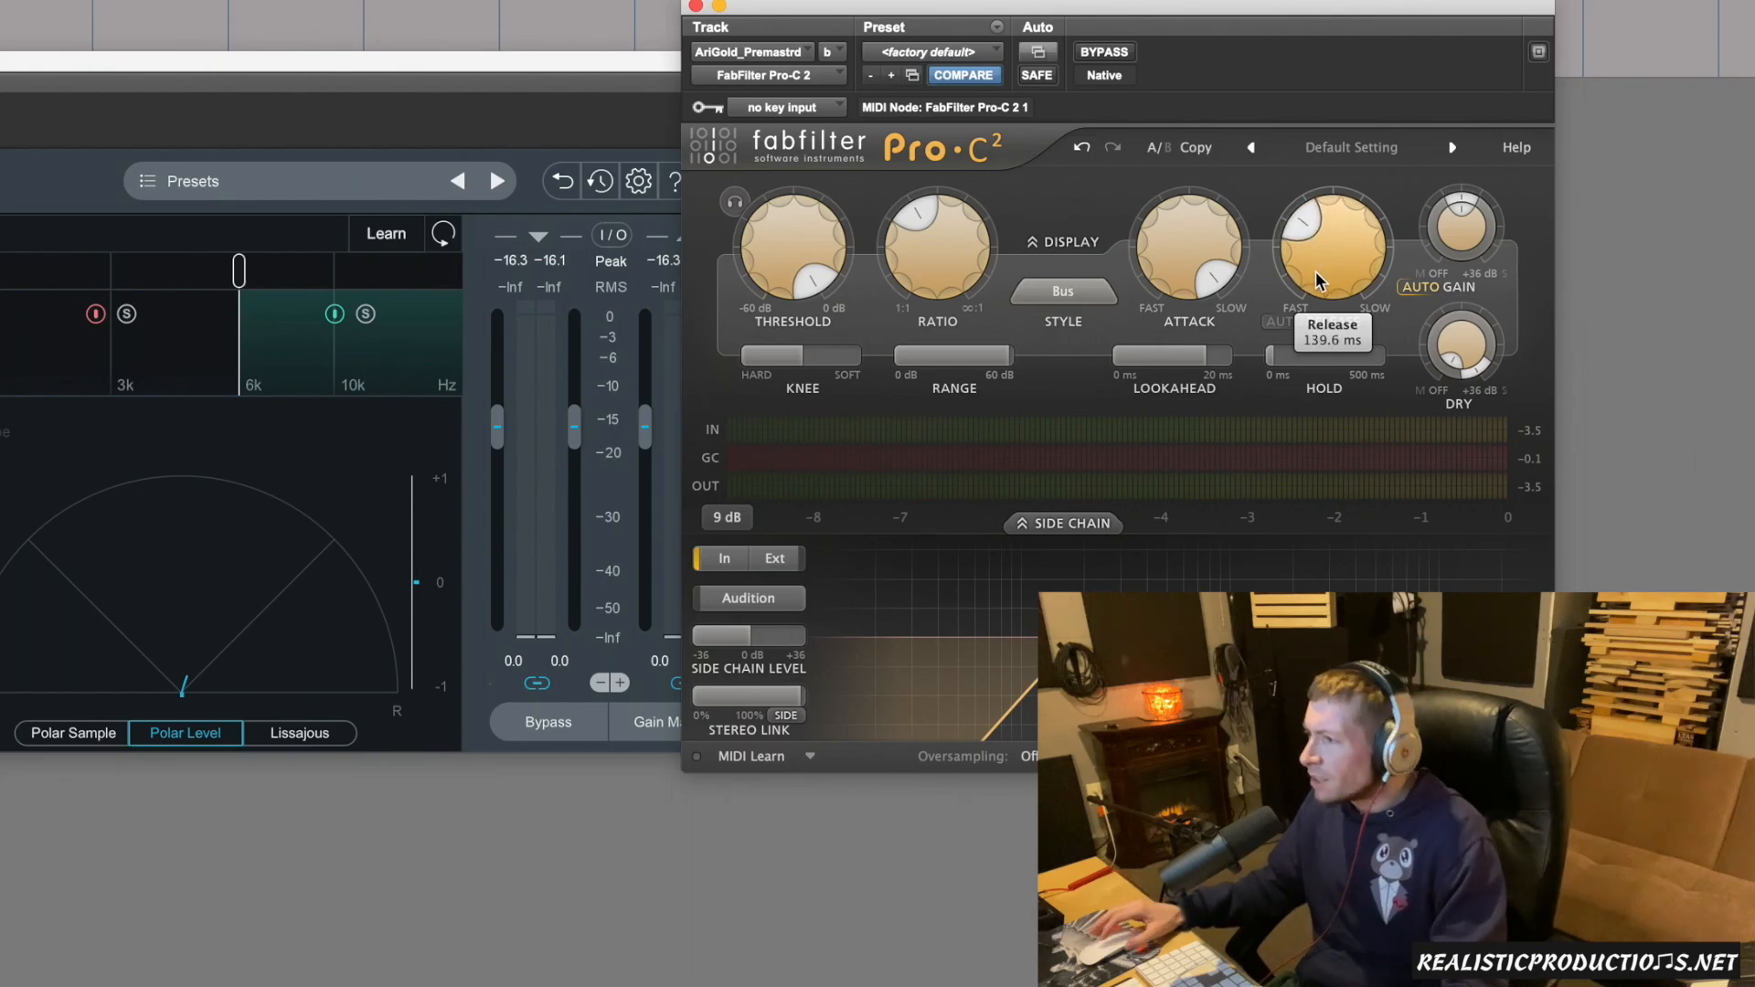
scroll(1181, 265, "down", 4)
scroll(1180, 265, "down", 8)
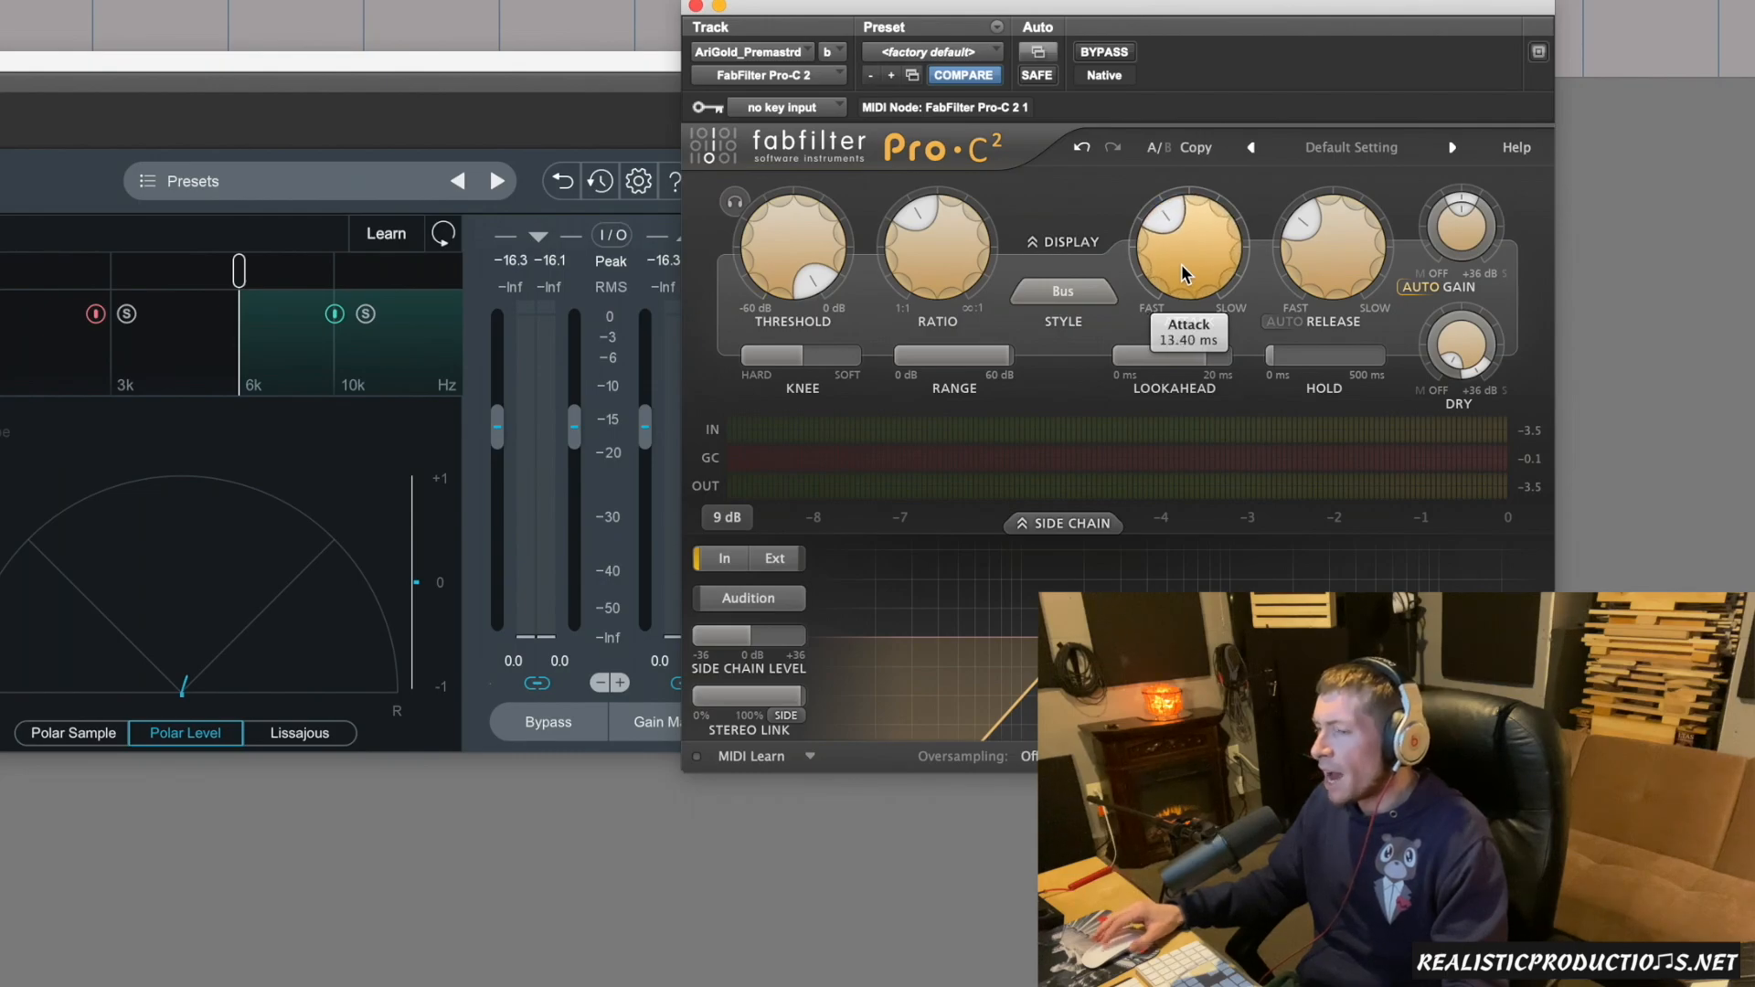
scroll(1181, 265, "up", 1)
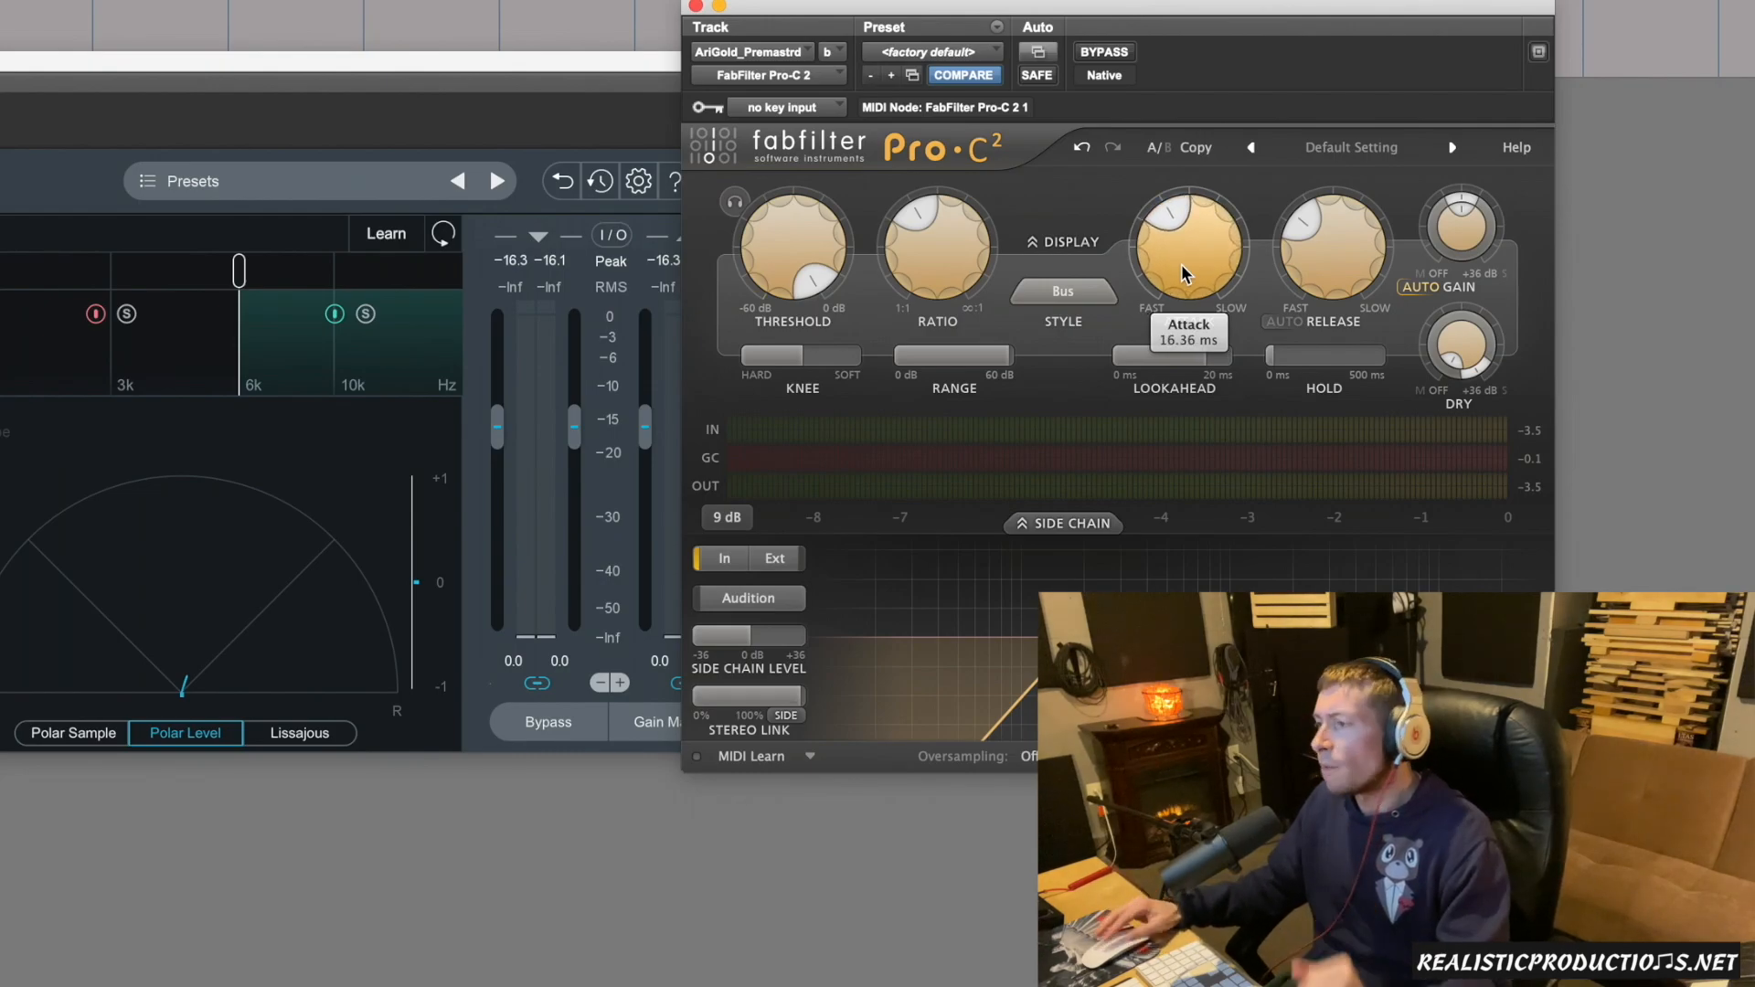
scroll(1181, 265, "up", 8)
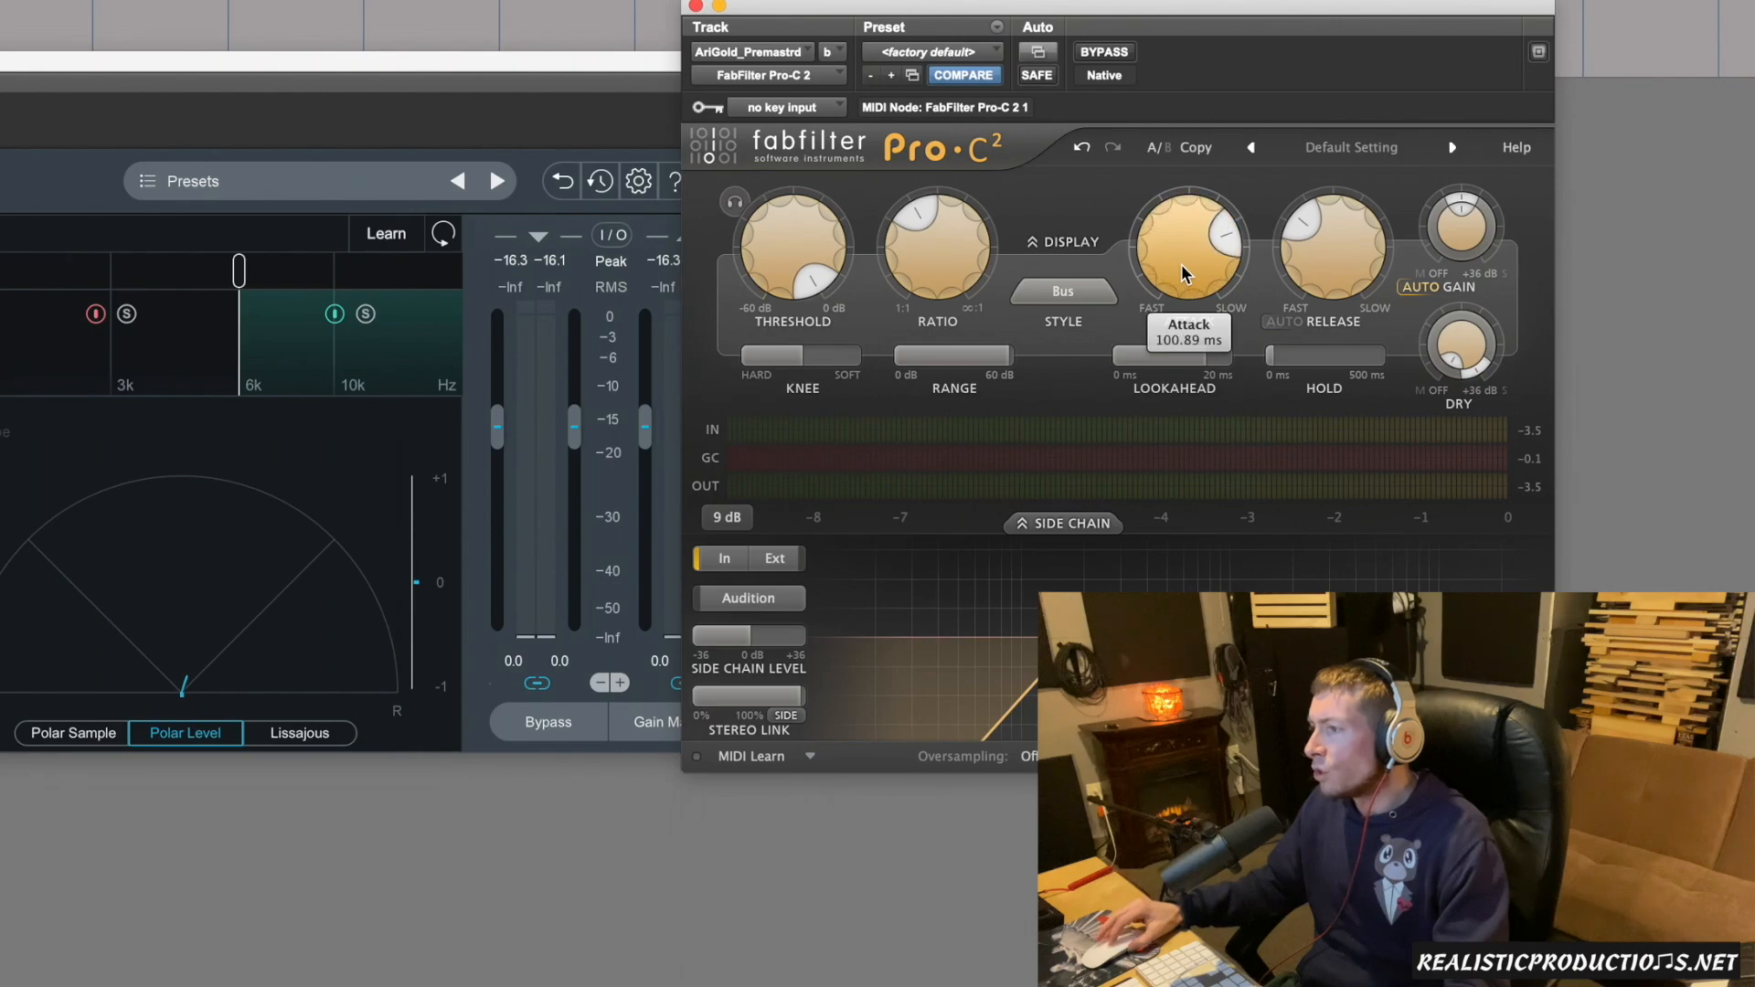
scroll(1357, 250, "up", 4)
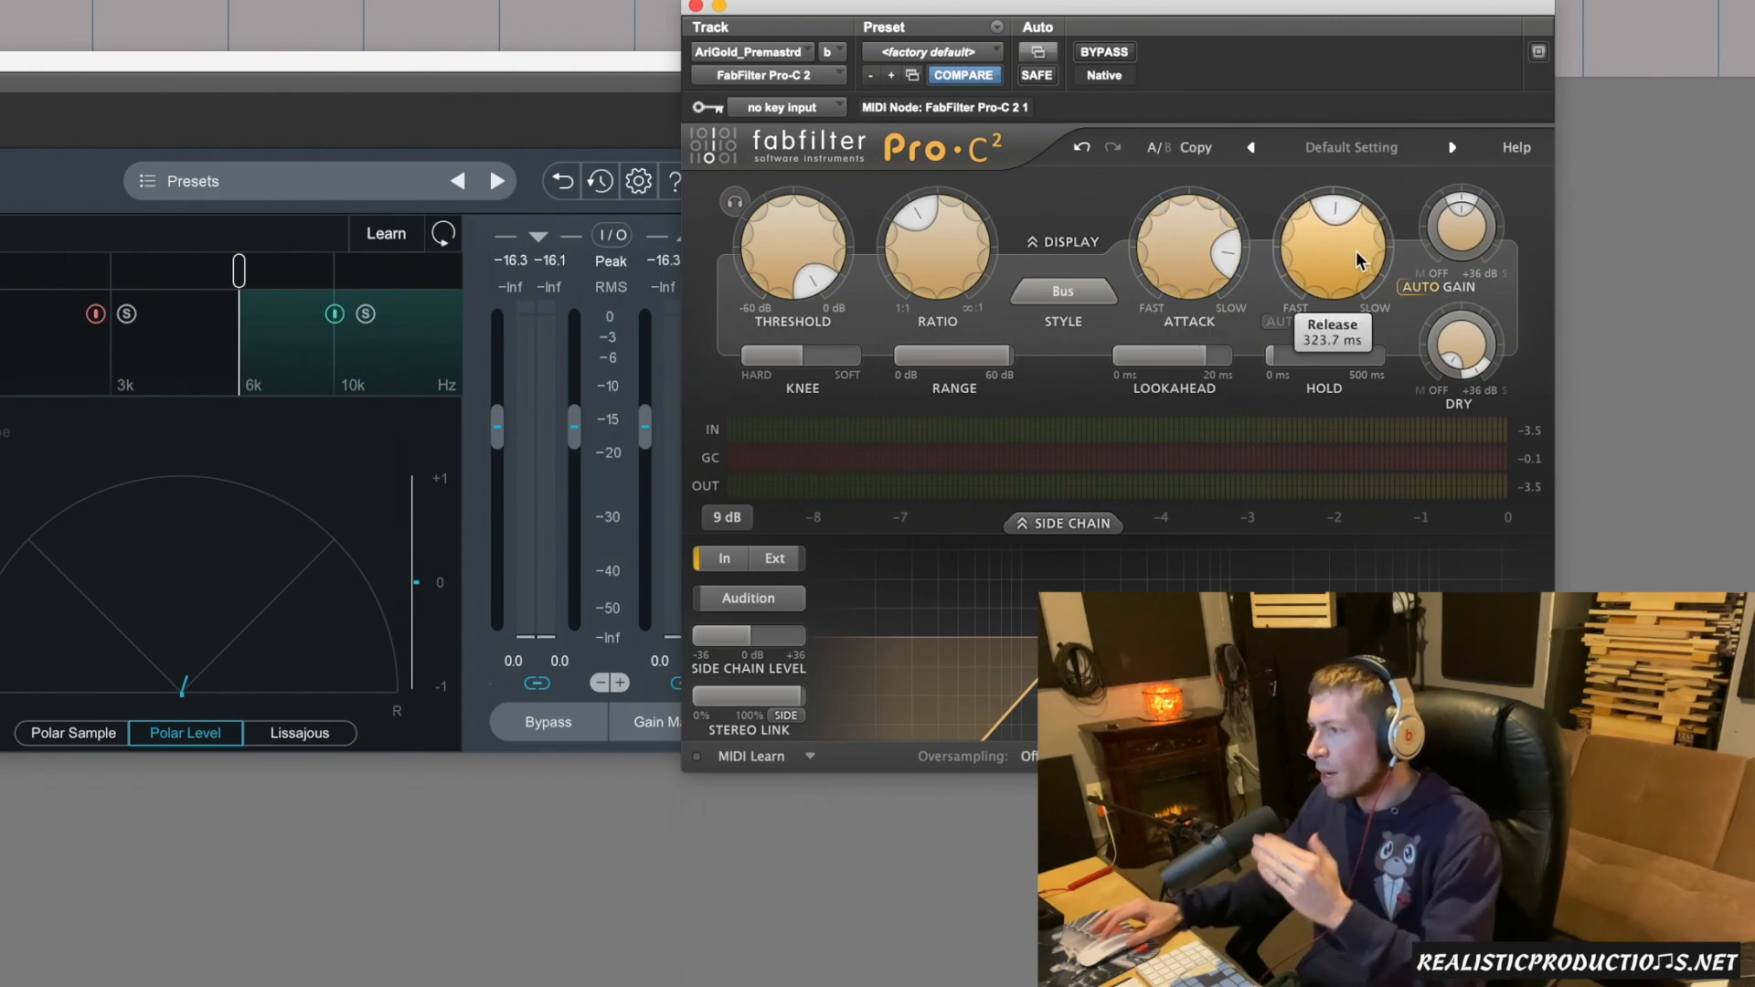
Shorten the compressor's release time and set its attack to about 30 ms.
scroll(1334, 265, "down", 5)
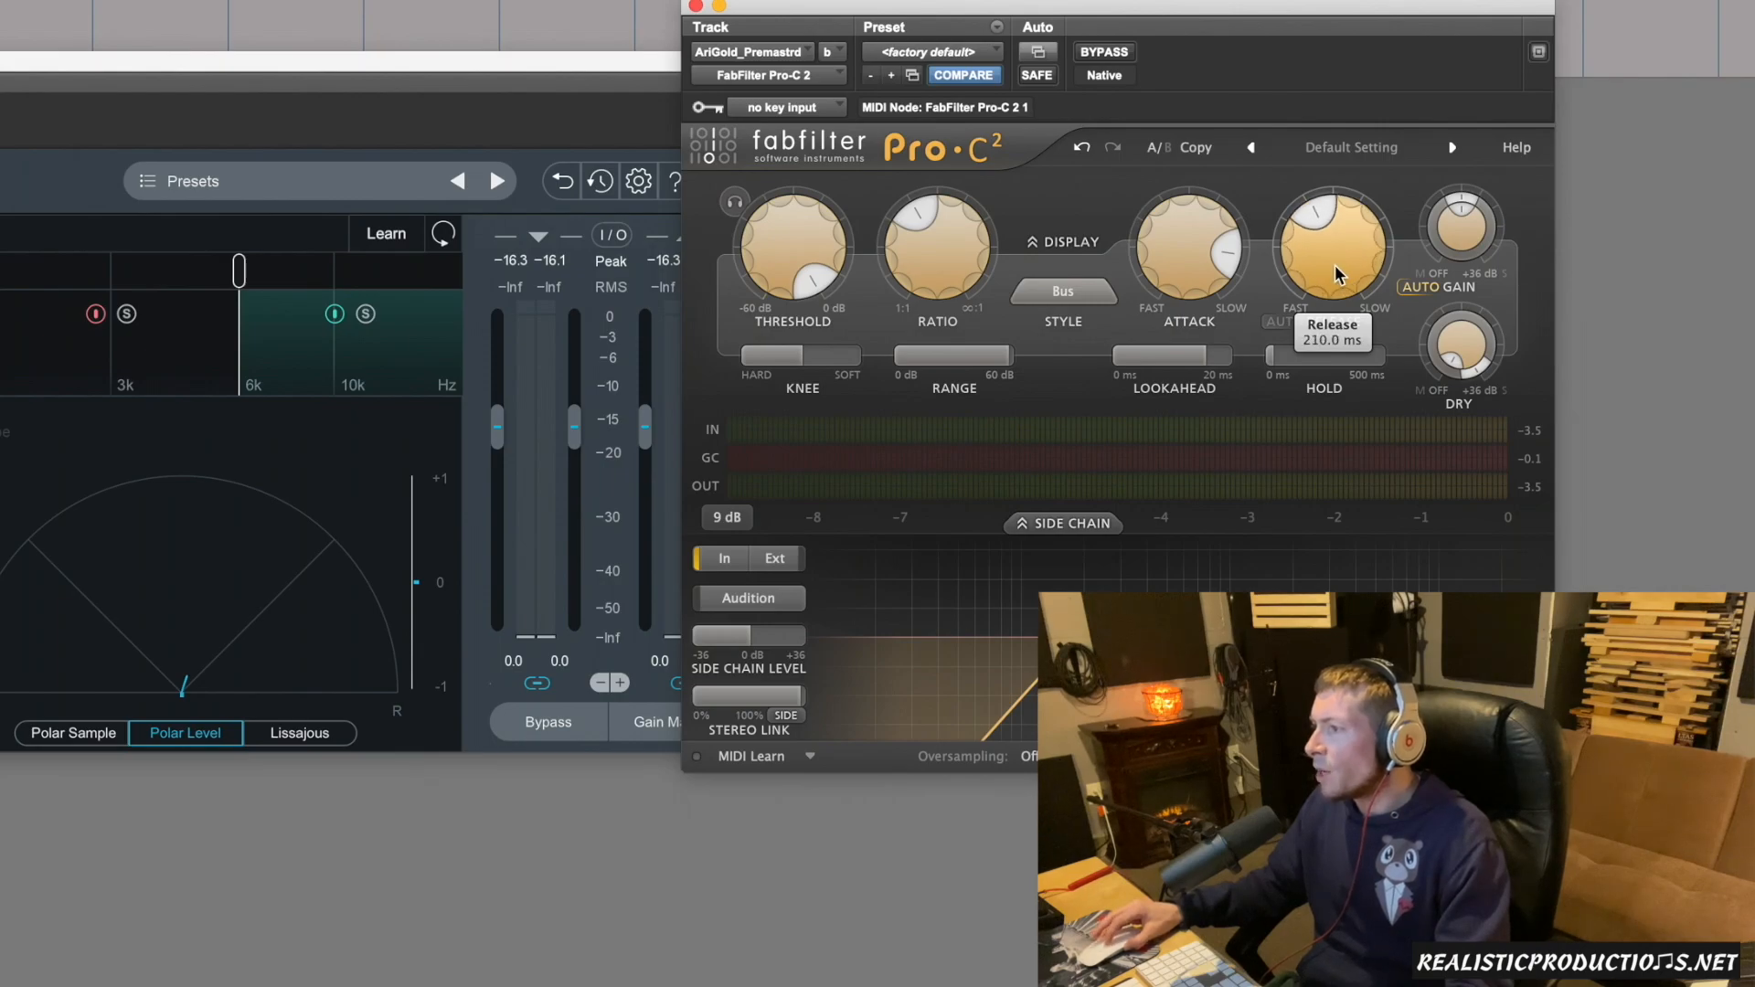
scroll(1201, 260, "down", 5)
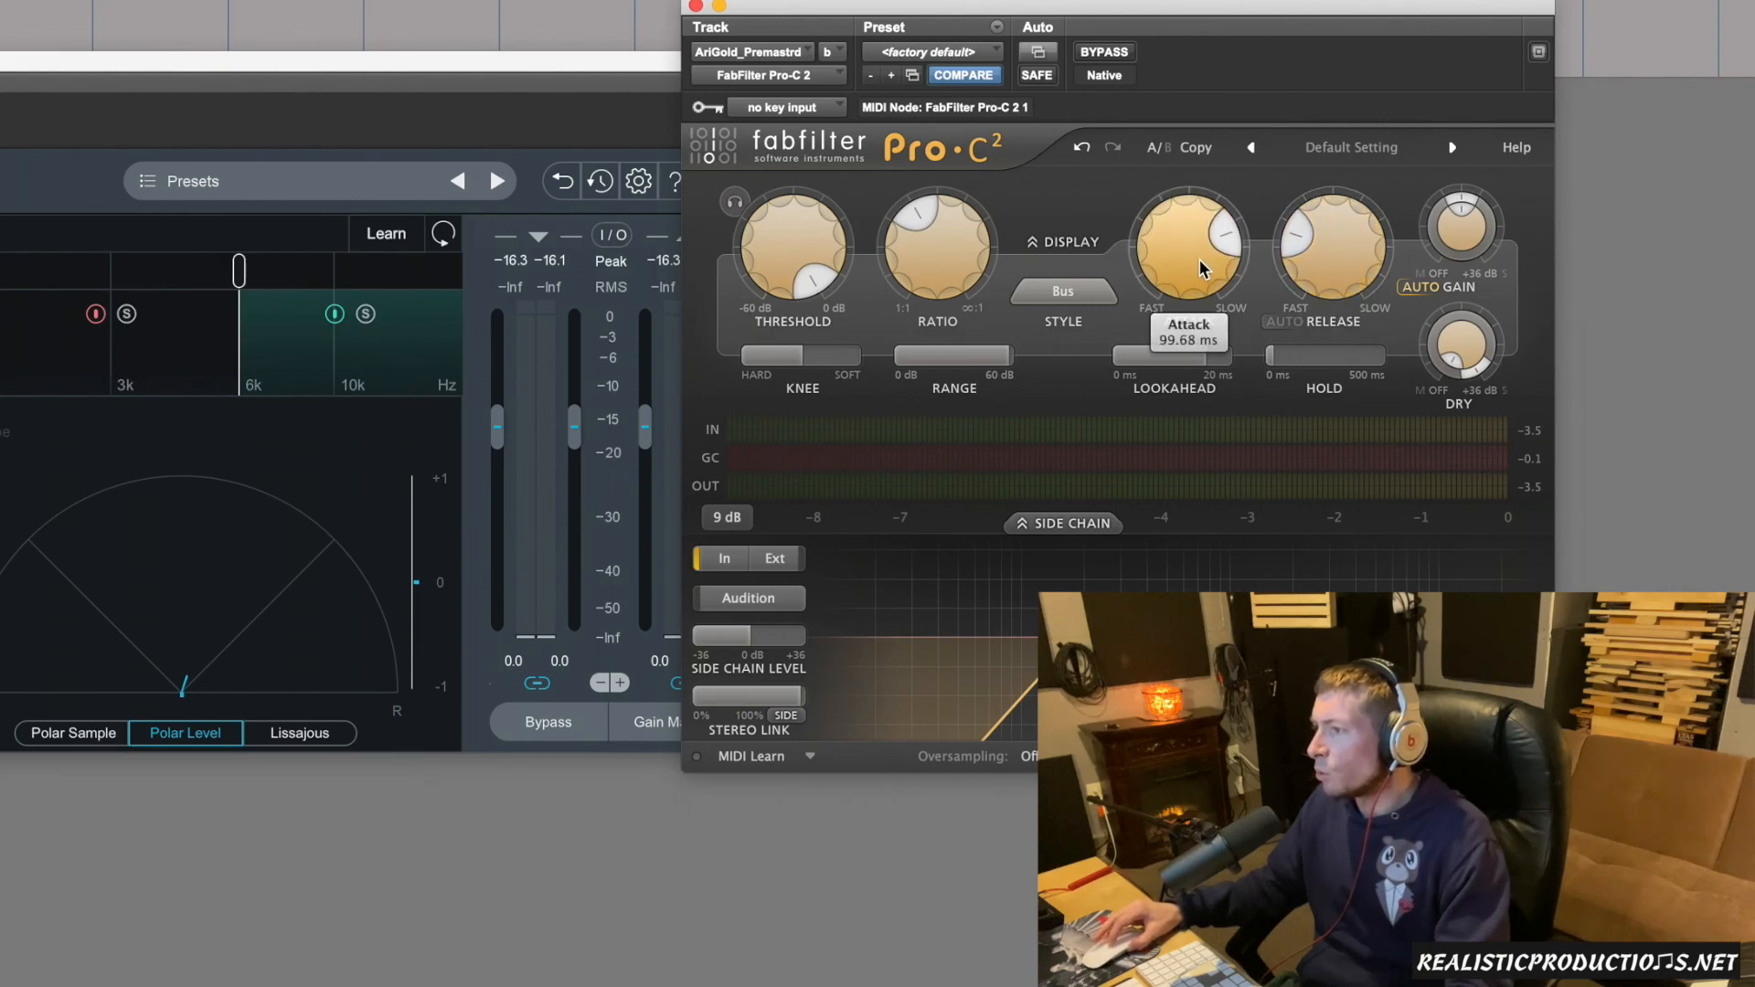
scroll(1202, 259, "down", 3)
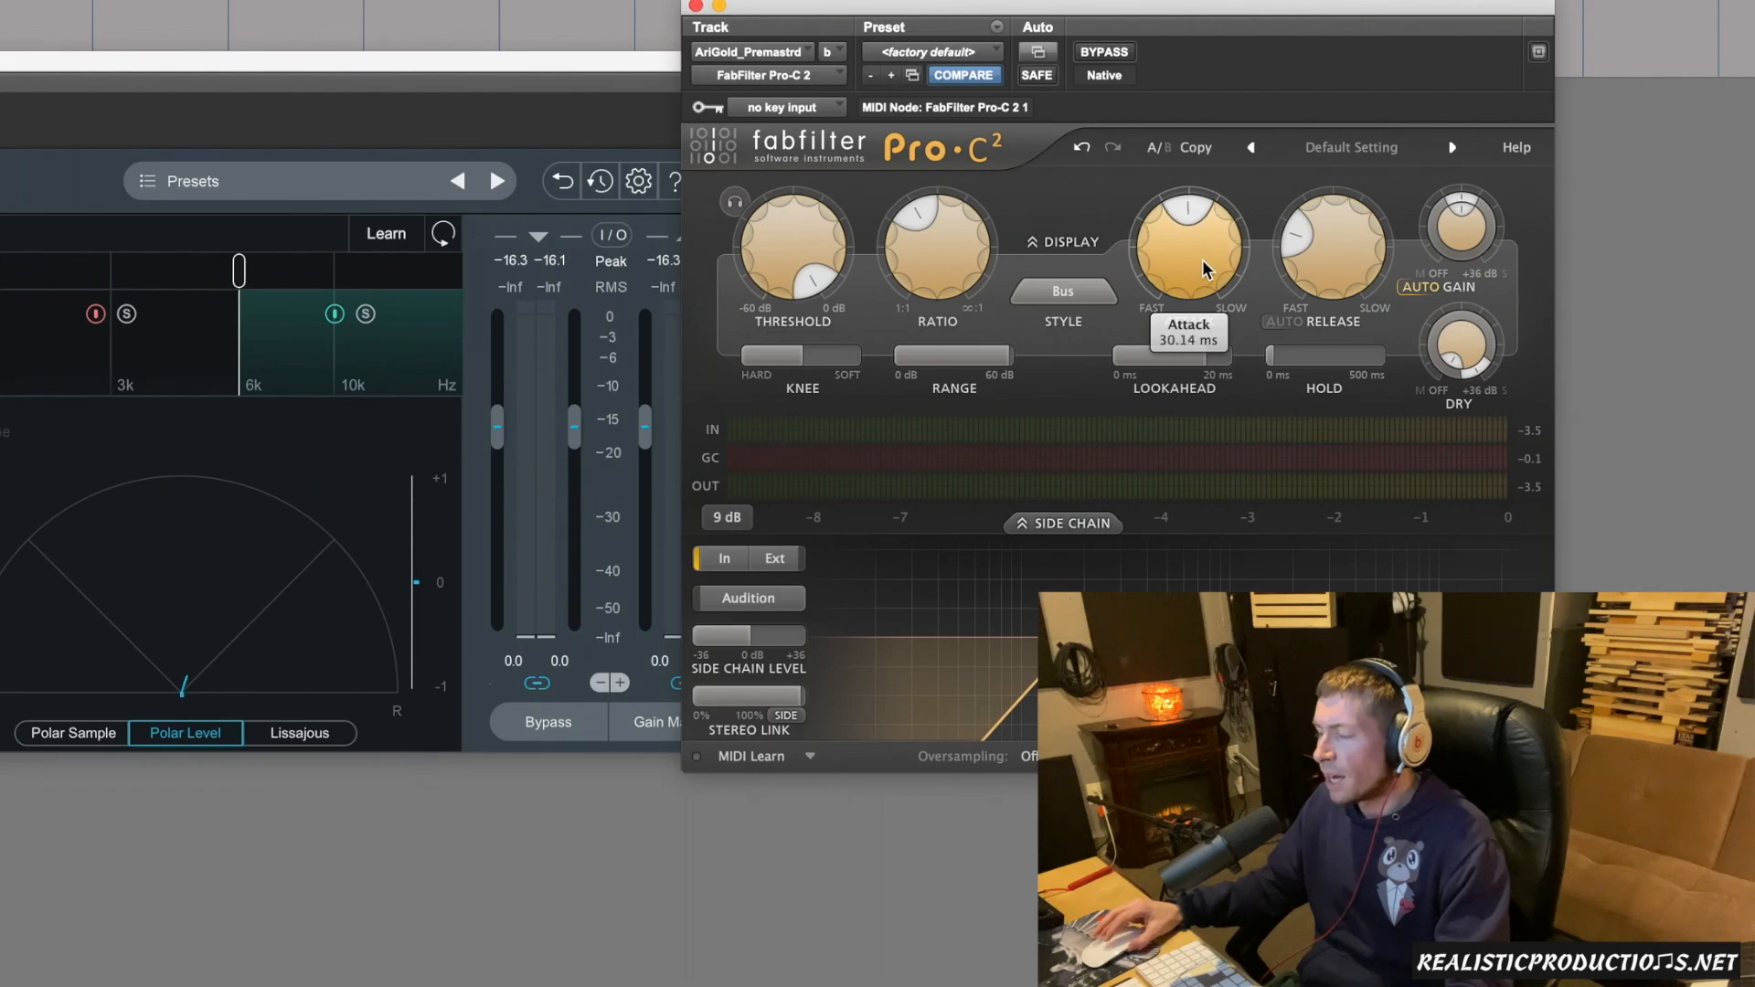
Lower the compressor threshold to about -25.3 dB while playing back the selected section, and stop playback.
mouse_move(923, 271)
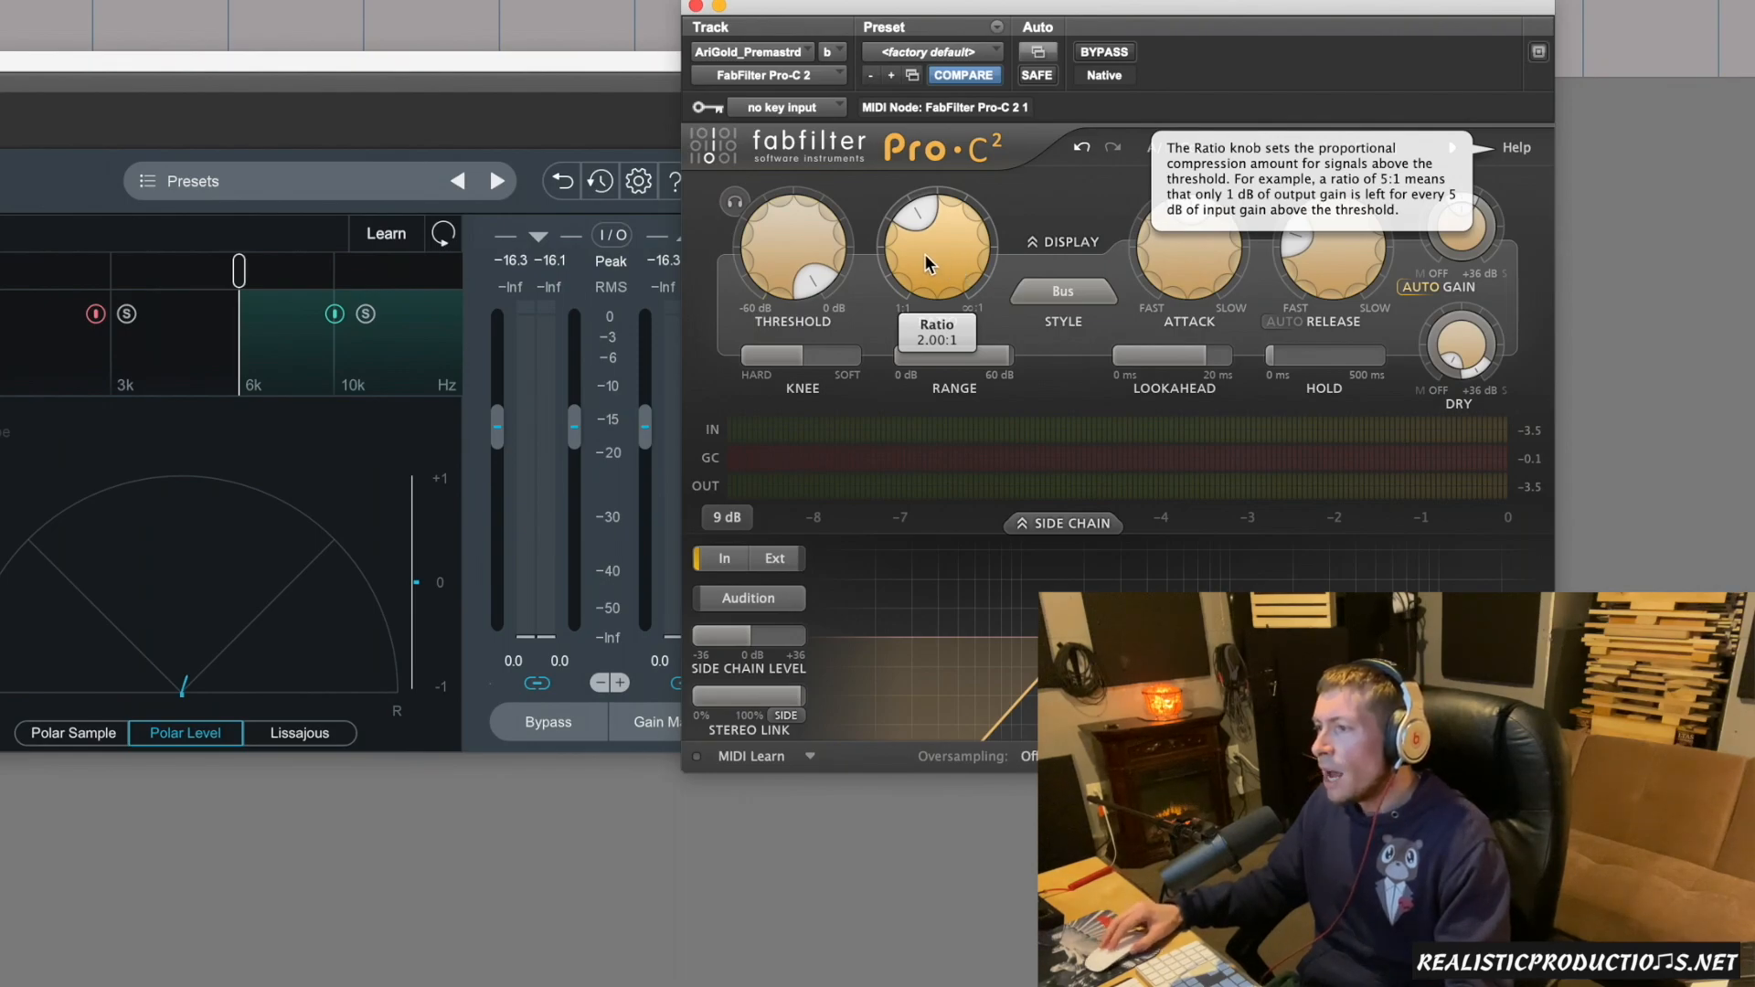
mouse_move(792, 263)
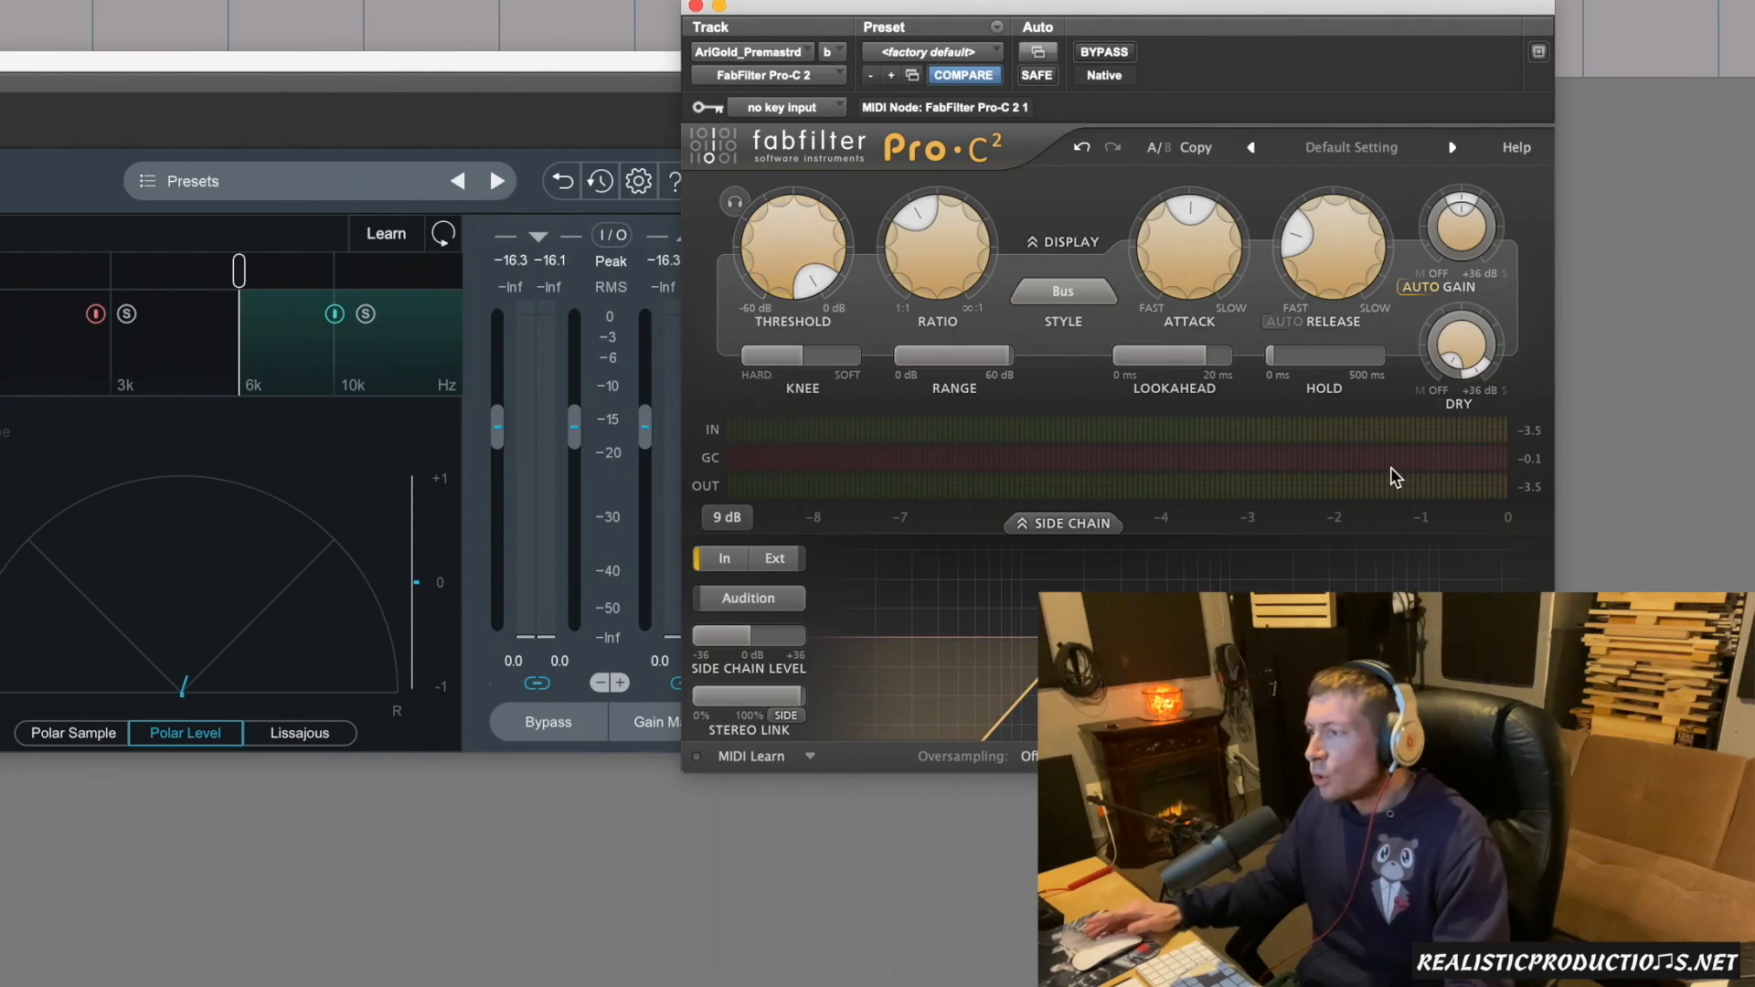
mouse_move(1407, 472)
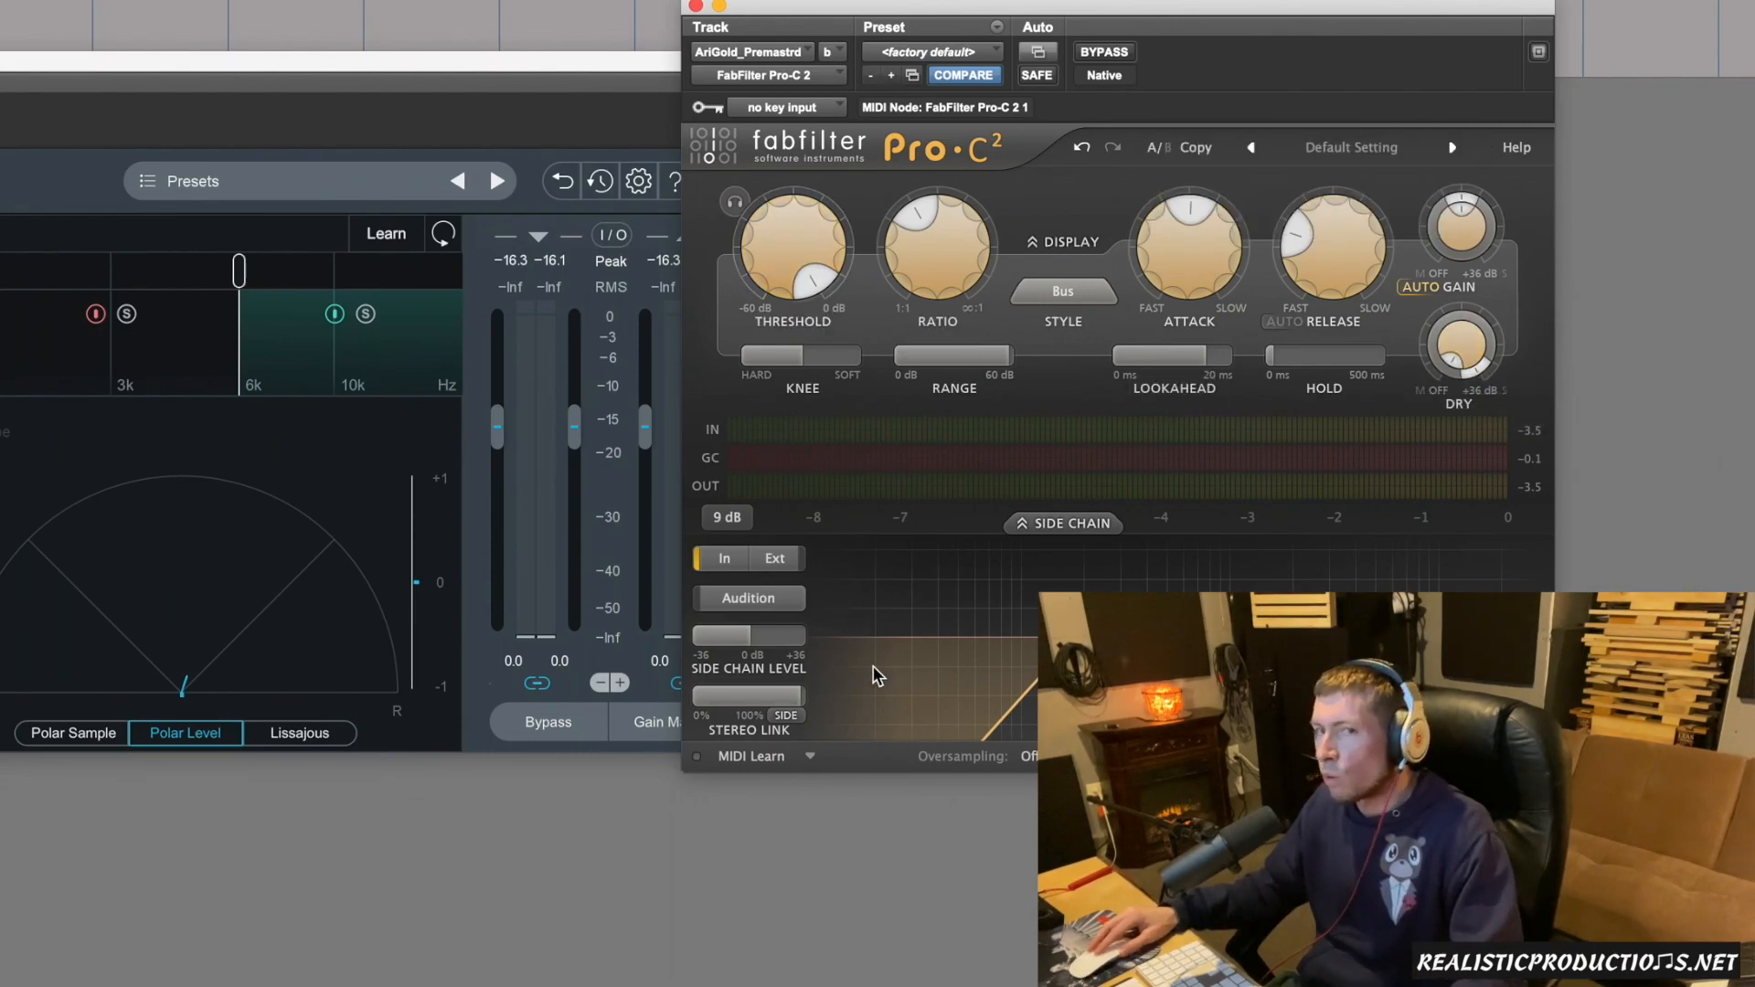
key("space")
scroll(793, 263, "down", 5)
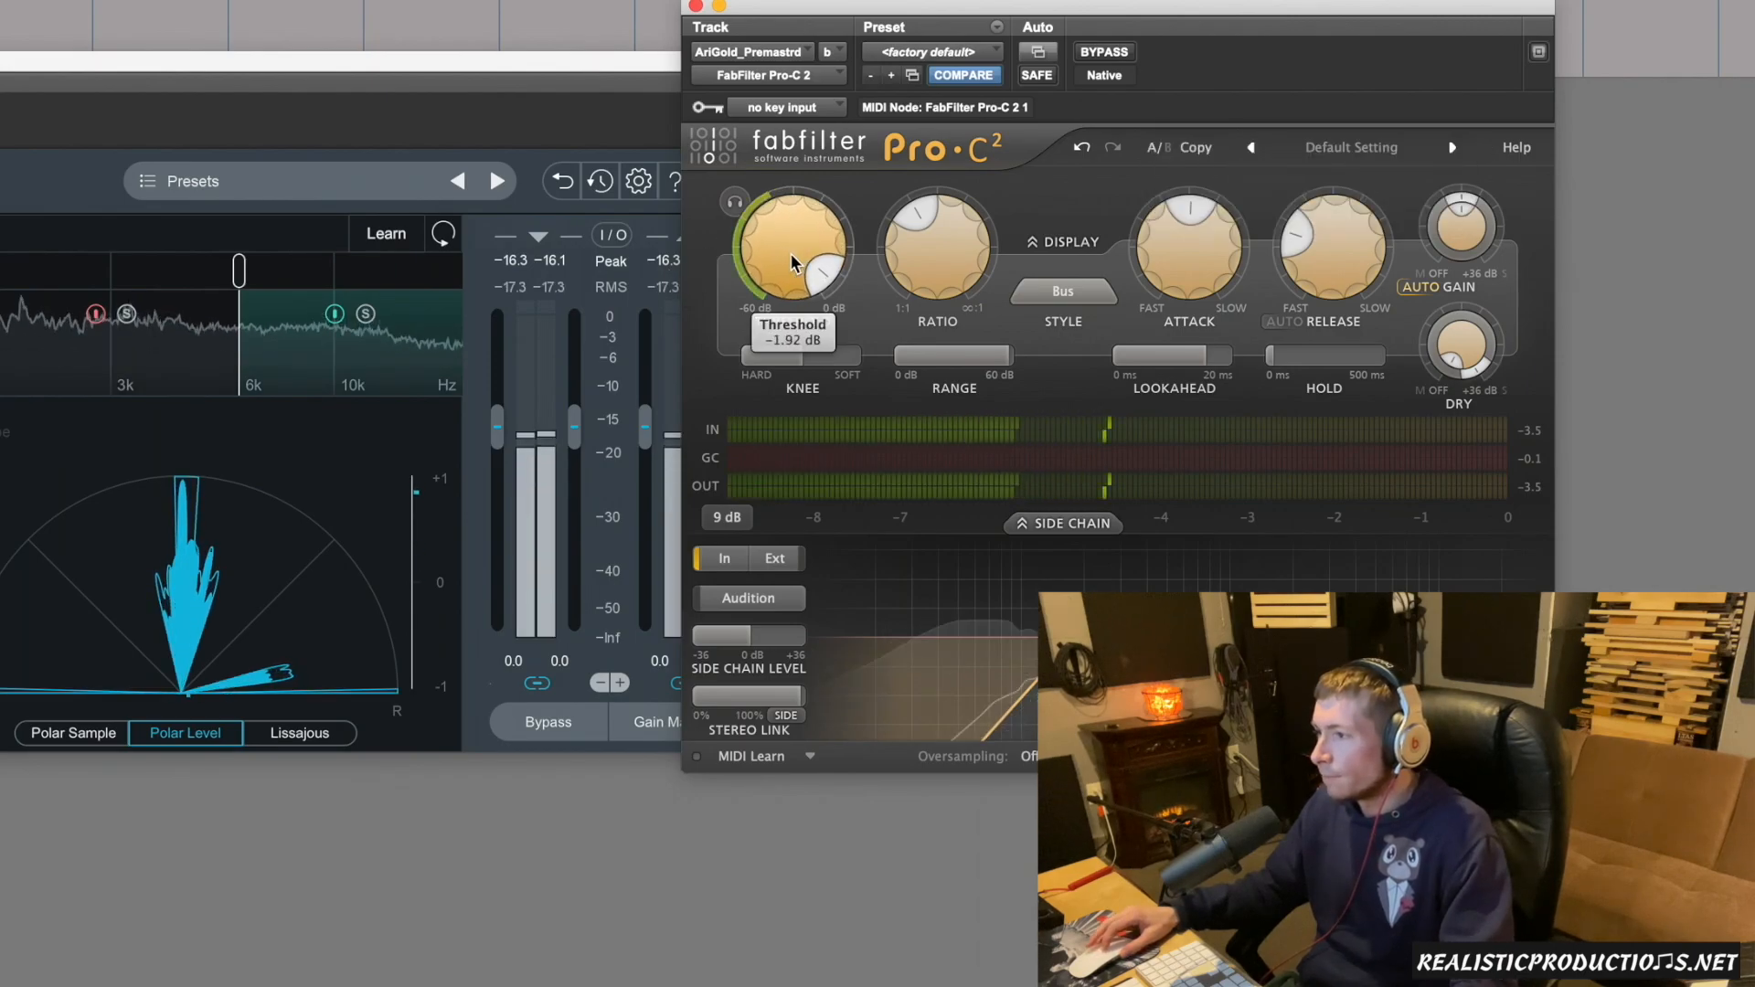
scroll(793, 264, "down", 5)
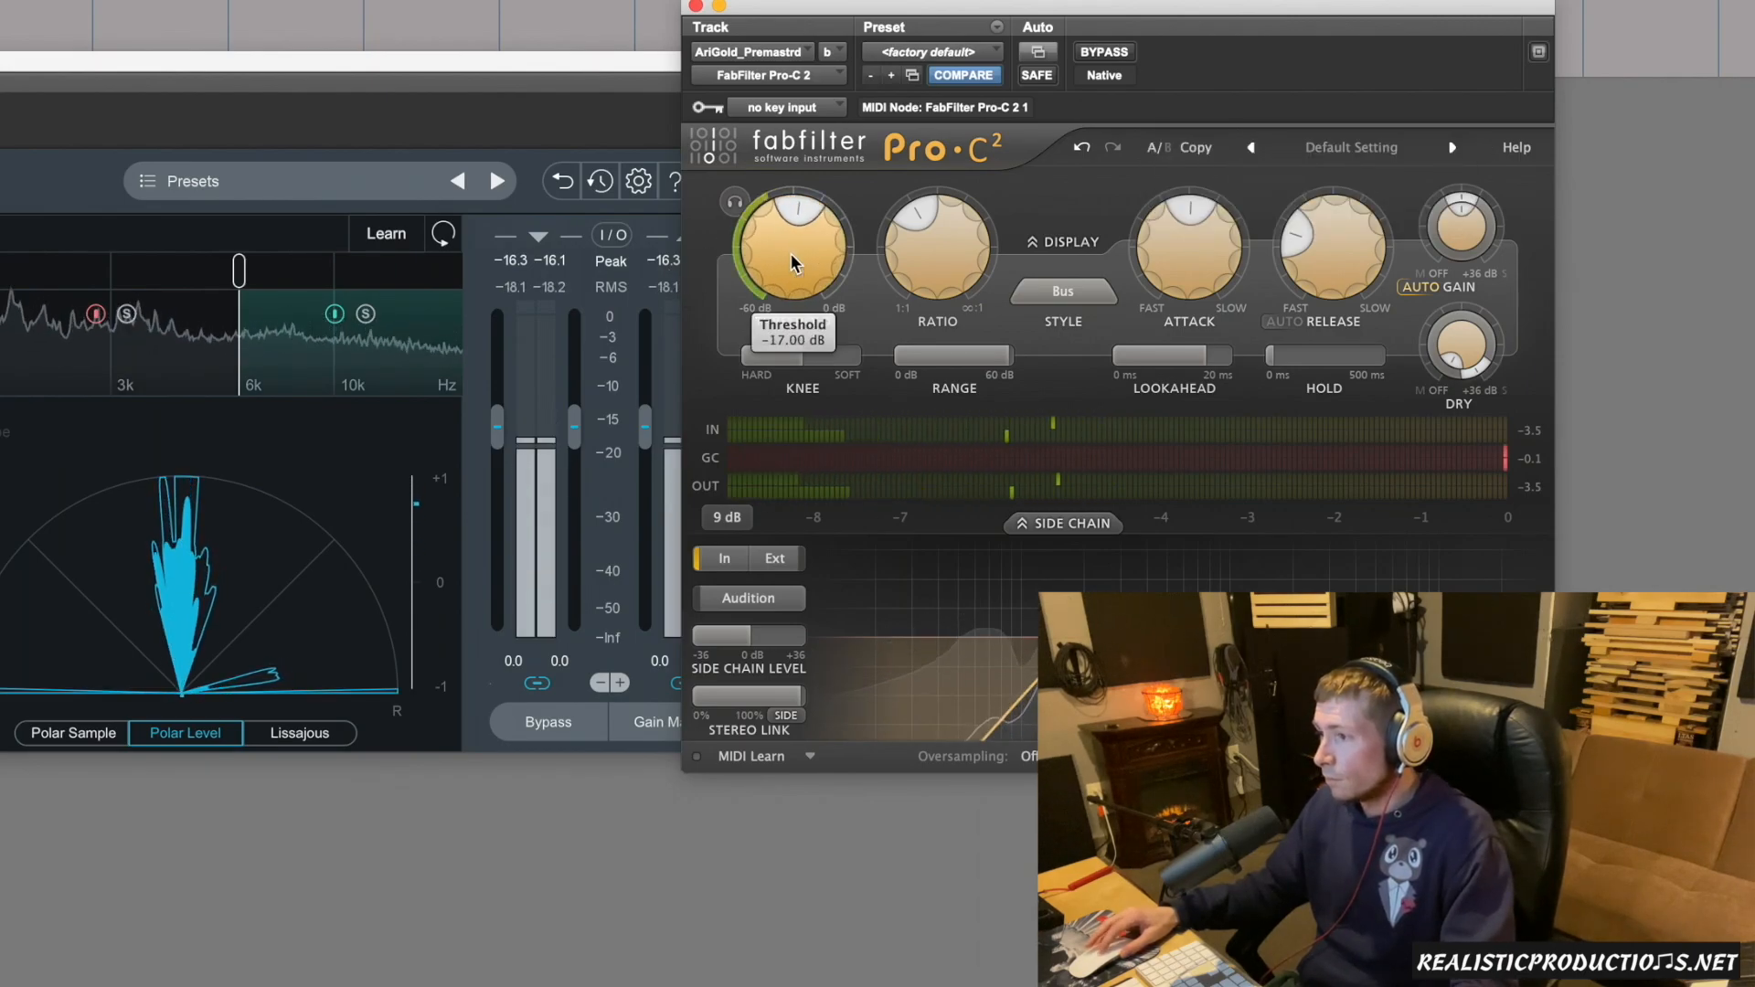
scroll(793, 263, "down", 1)
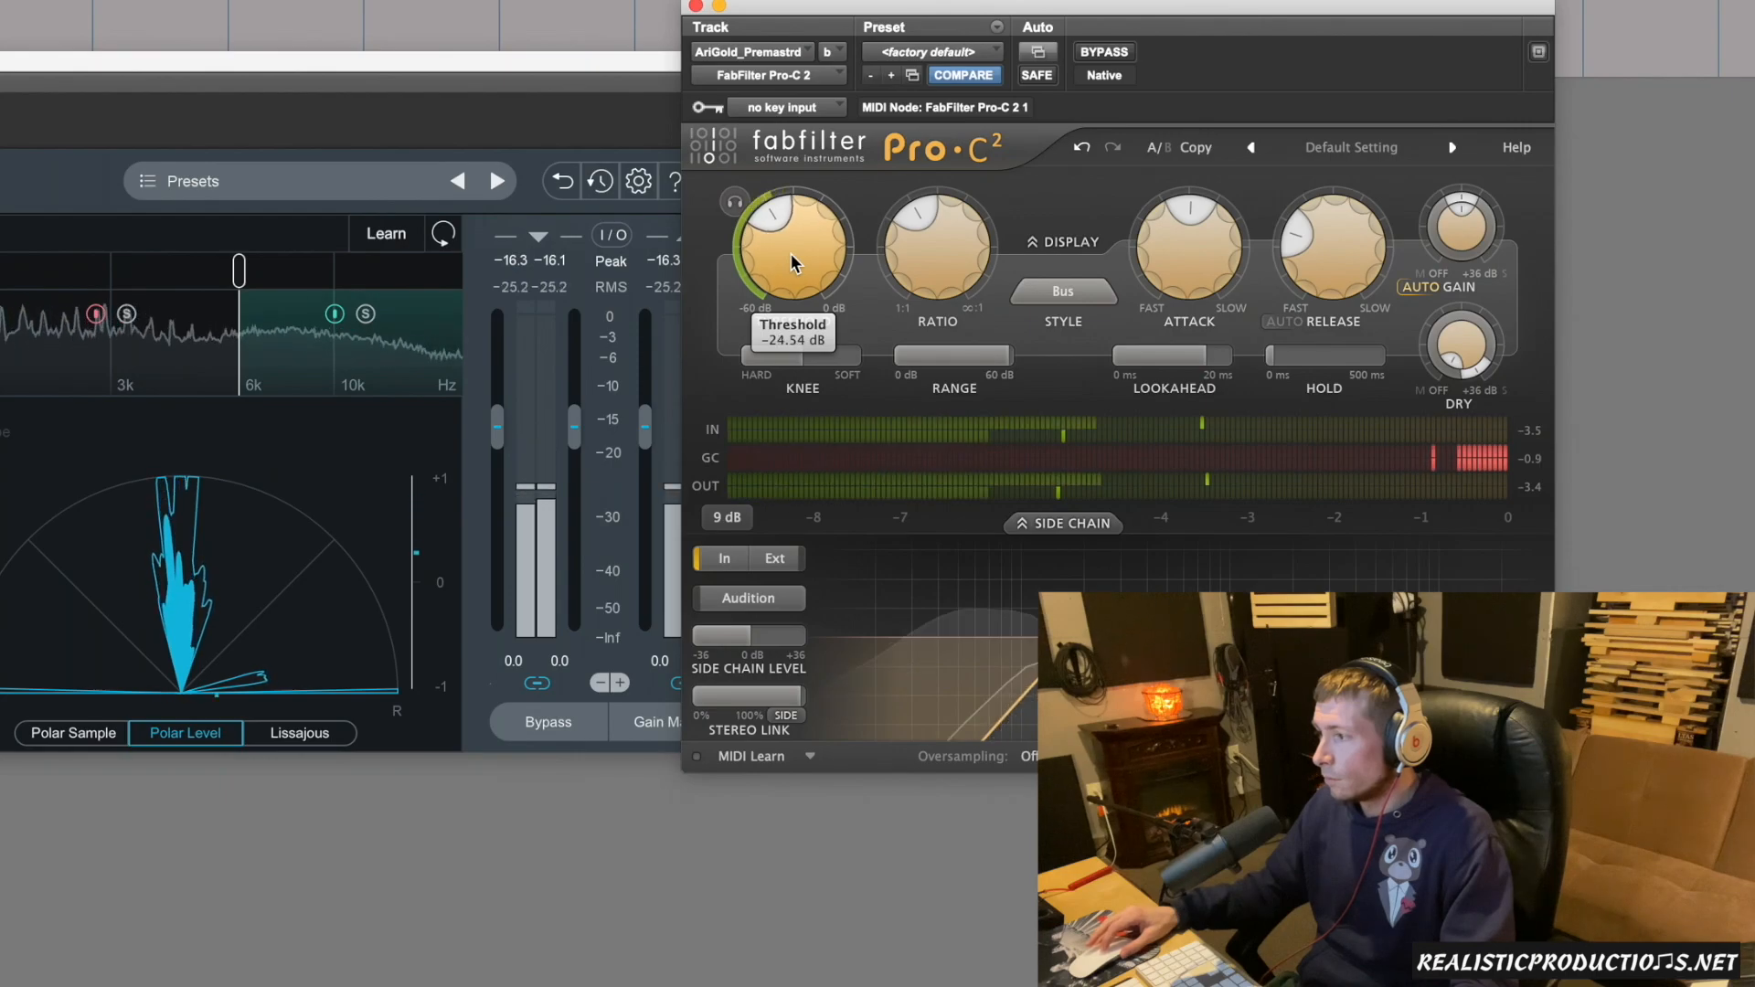
scroll(793, 264, "down", 1)
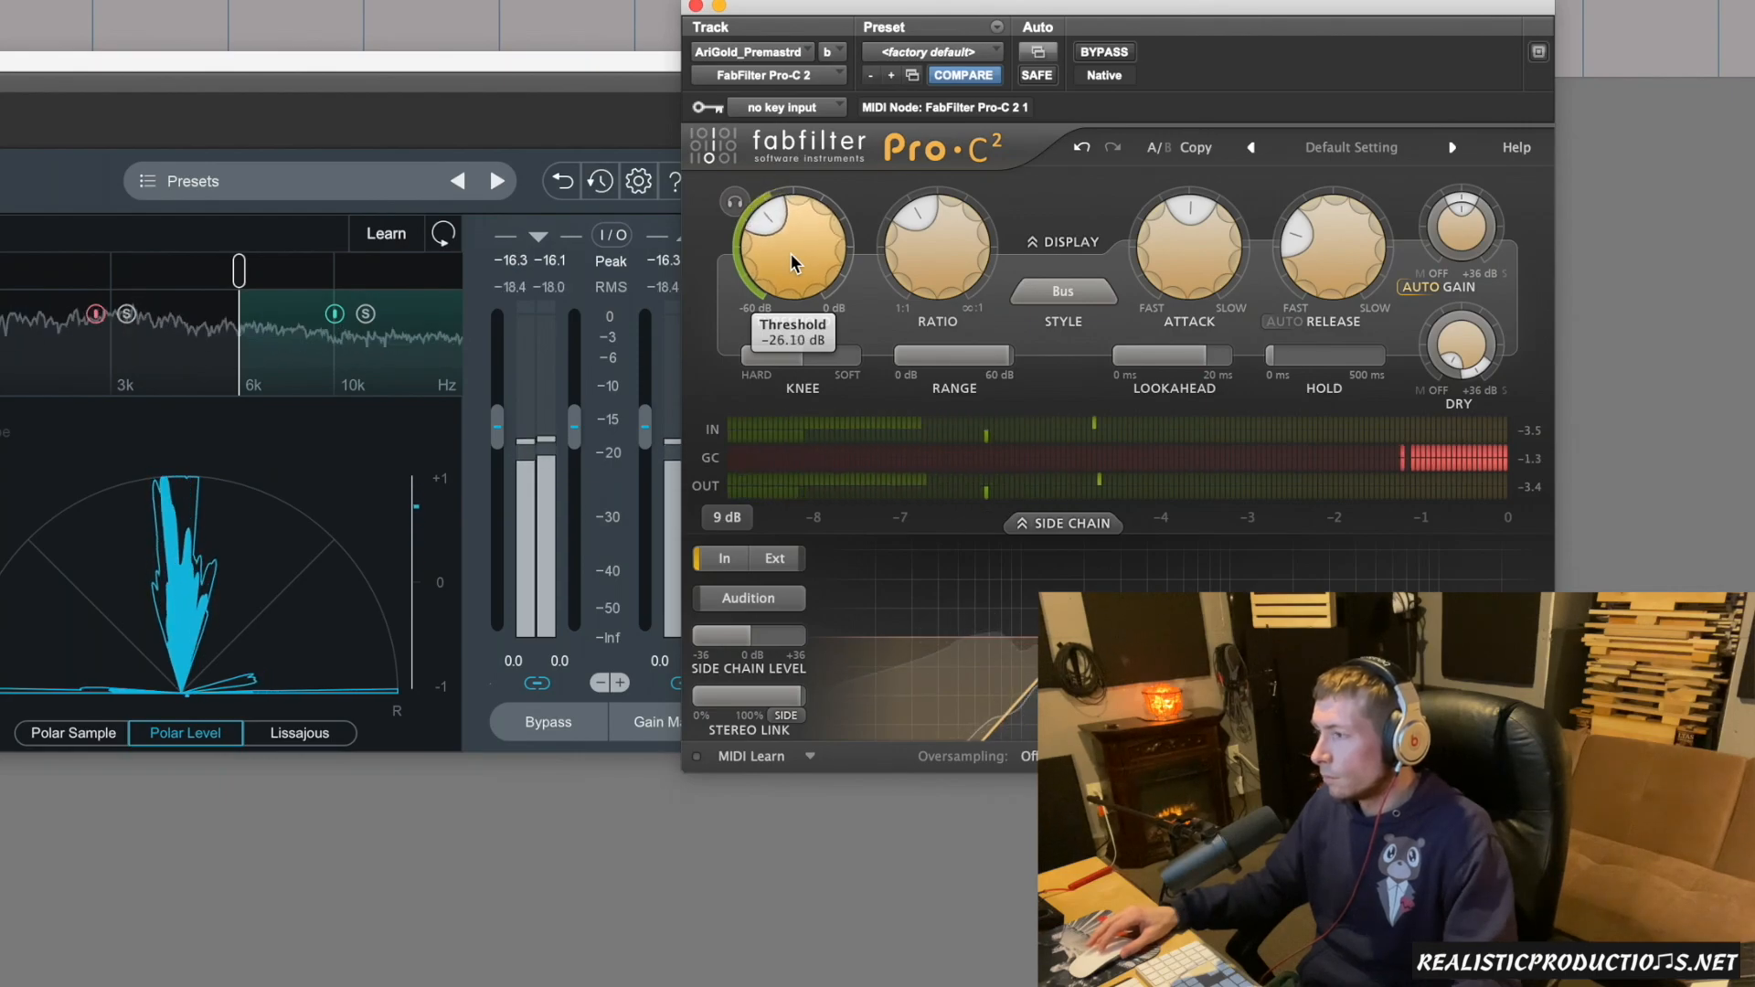
scroll(794, 264, "up", 1)
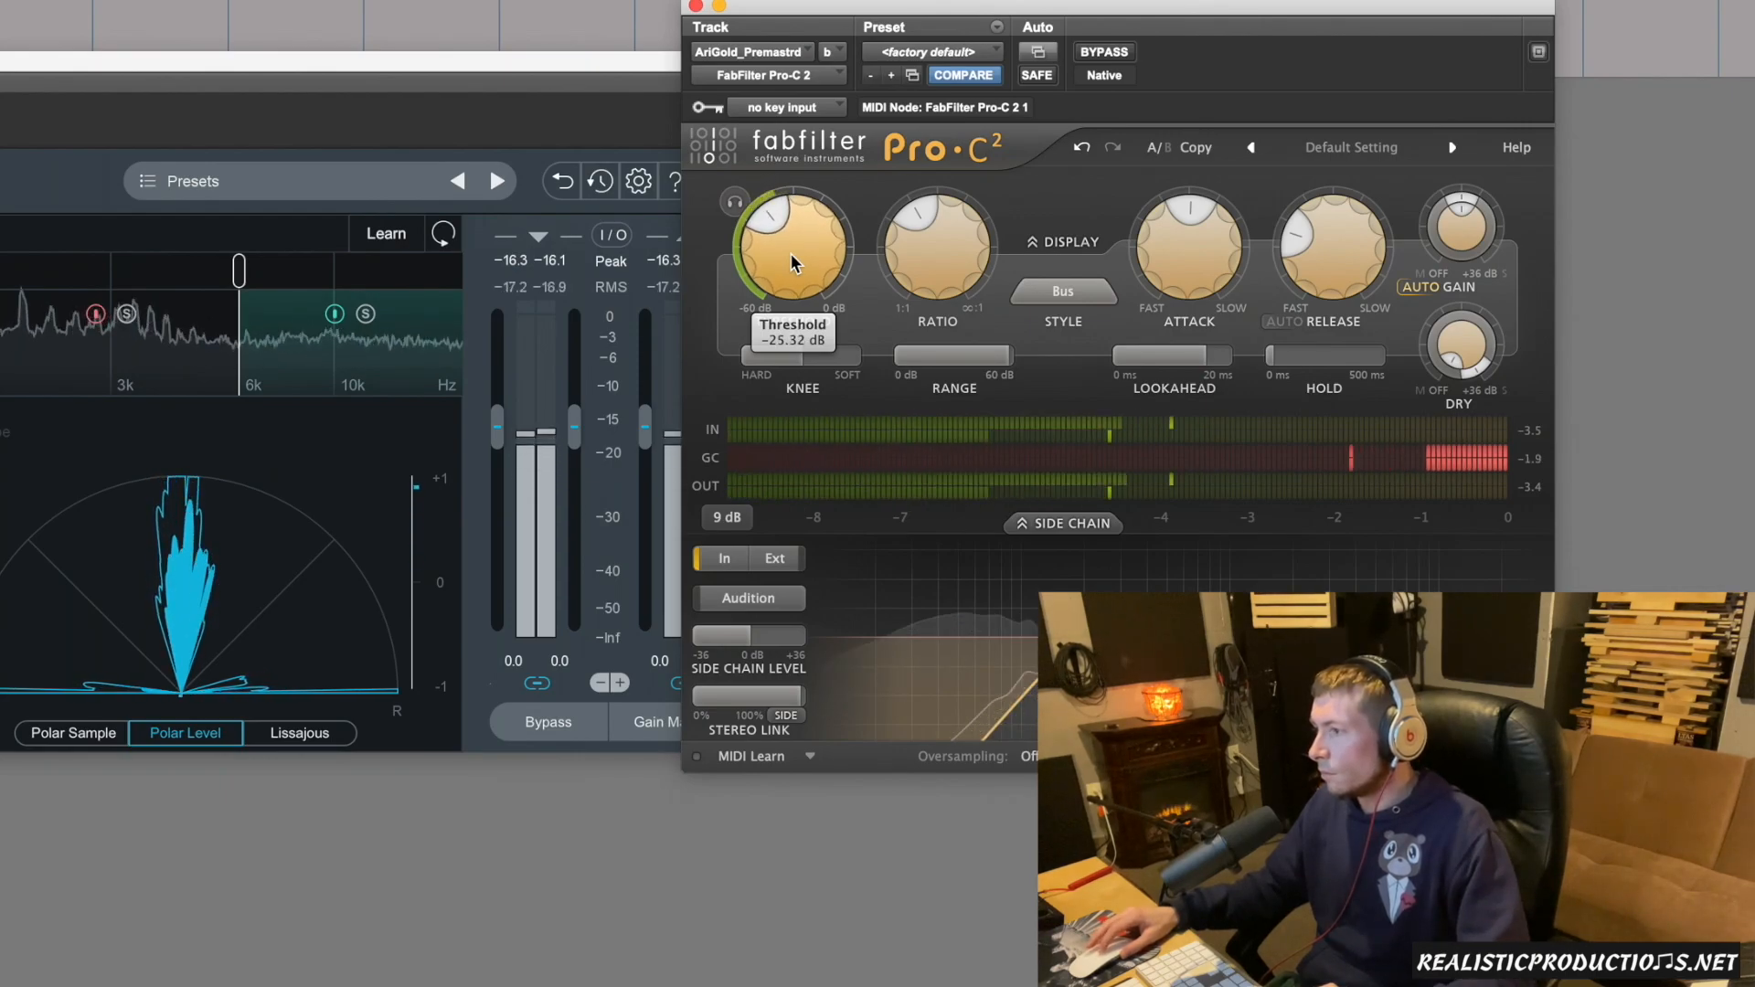
key("space")
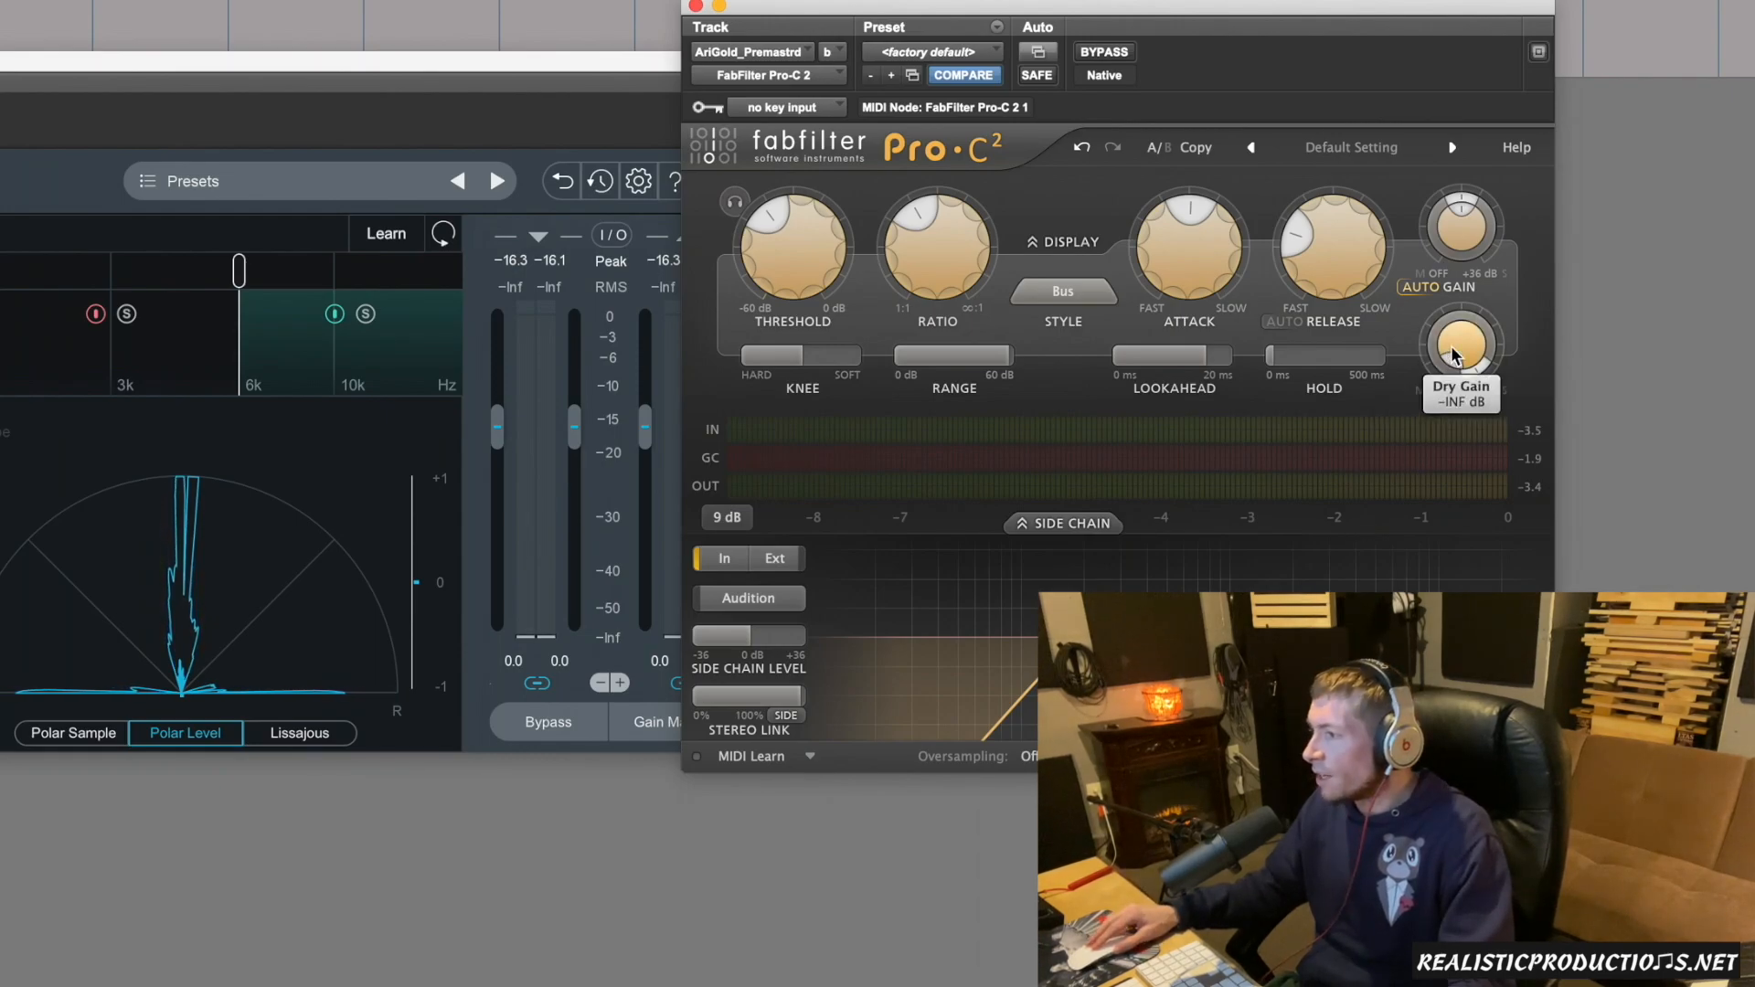
Raise the Dry Gain to about -14 dB during playback, and compare the blended result with the compressor bypassed.
mouse_move(1457, 357)
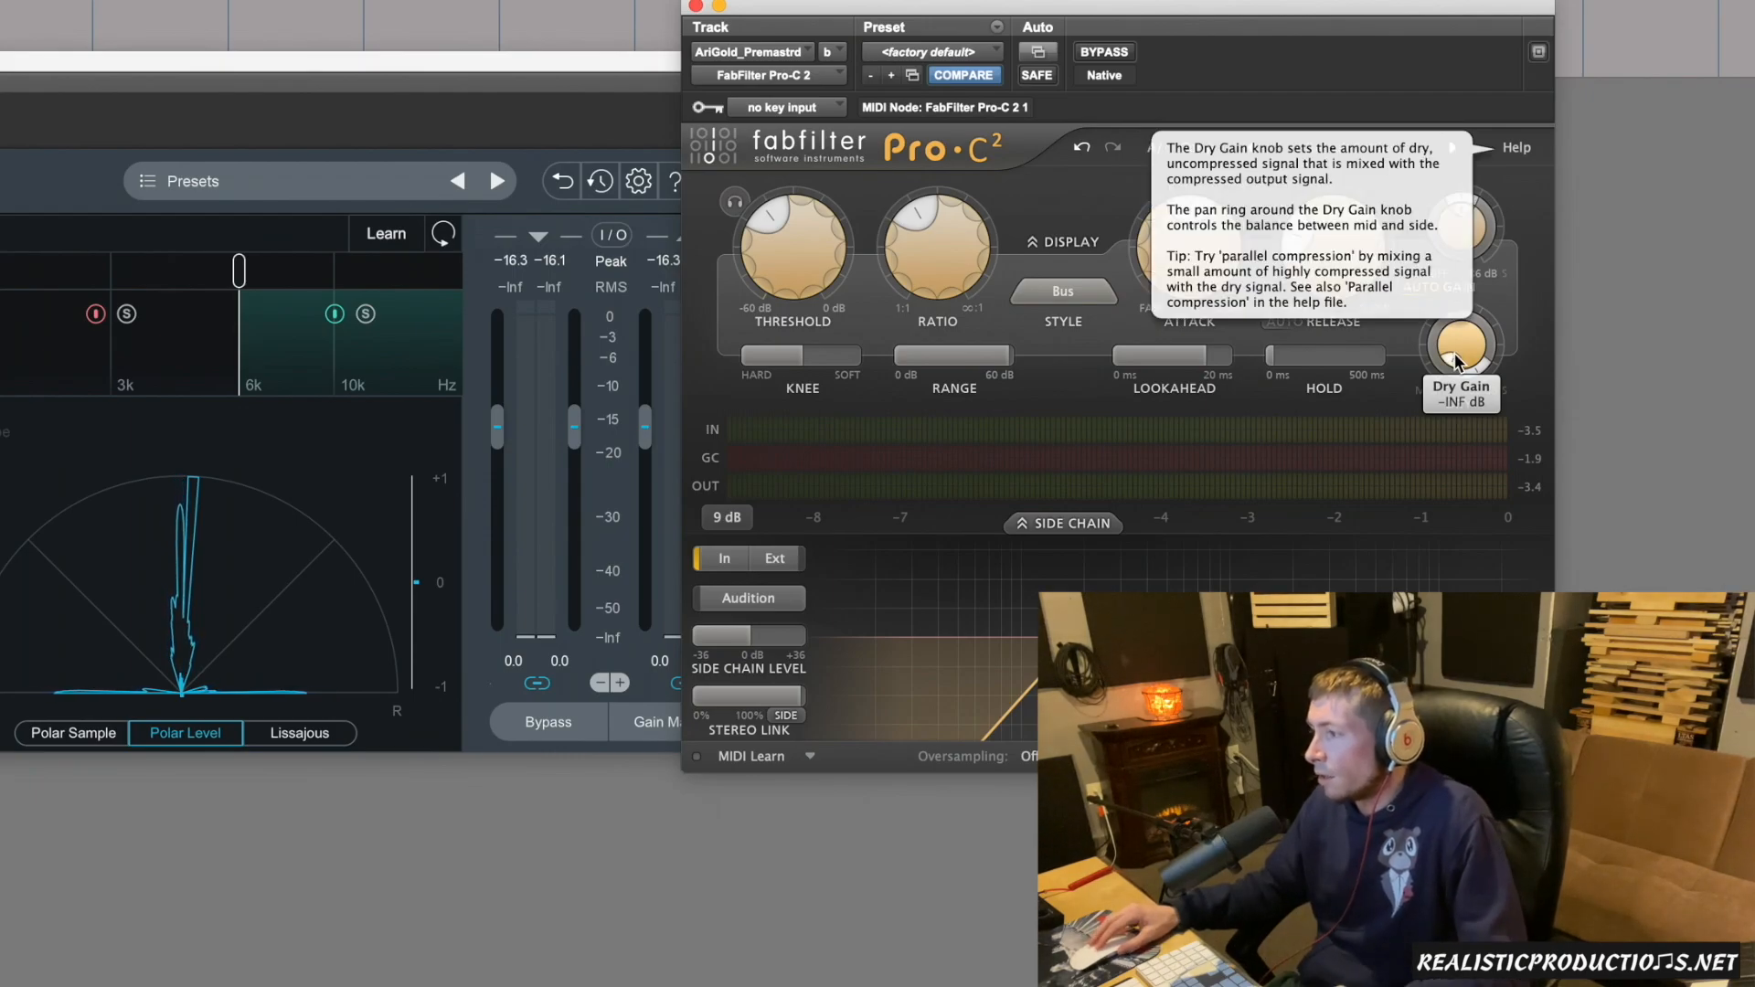
key("space")
left_click_drag(1453, 353, 1451, 352)
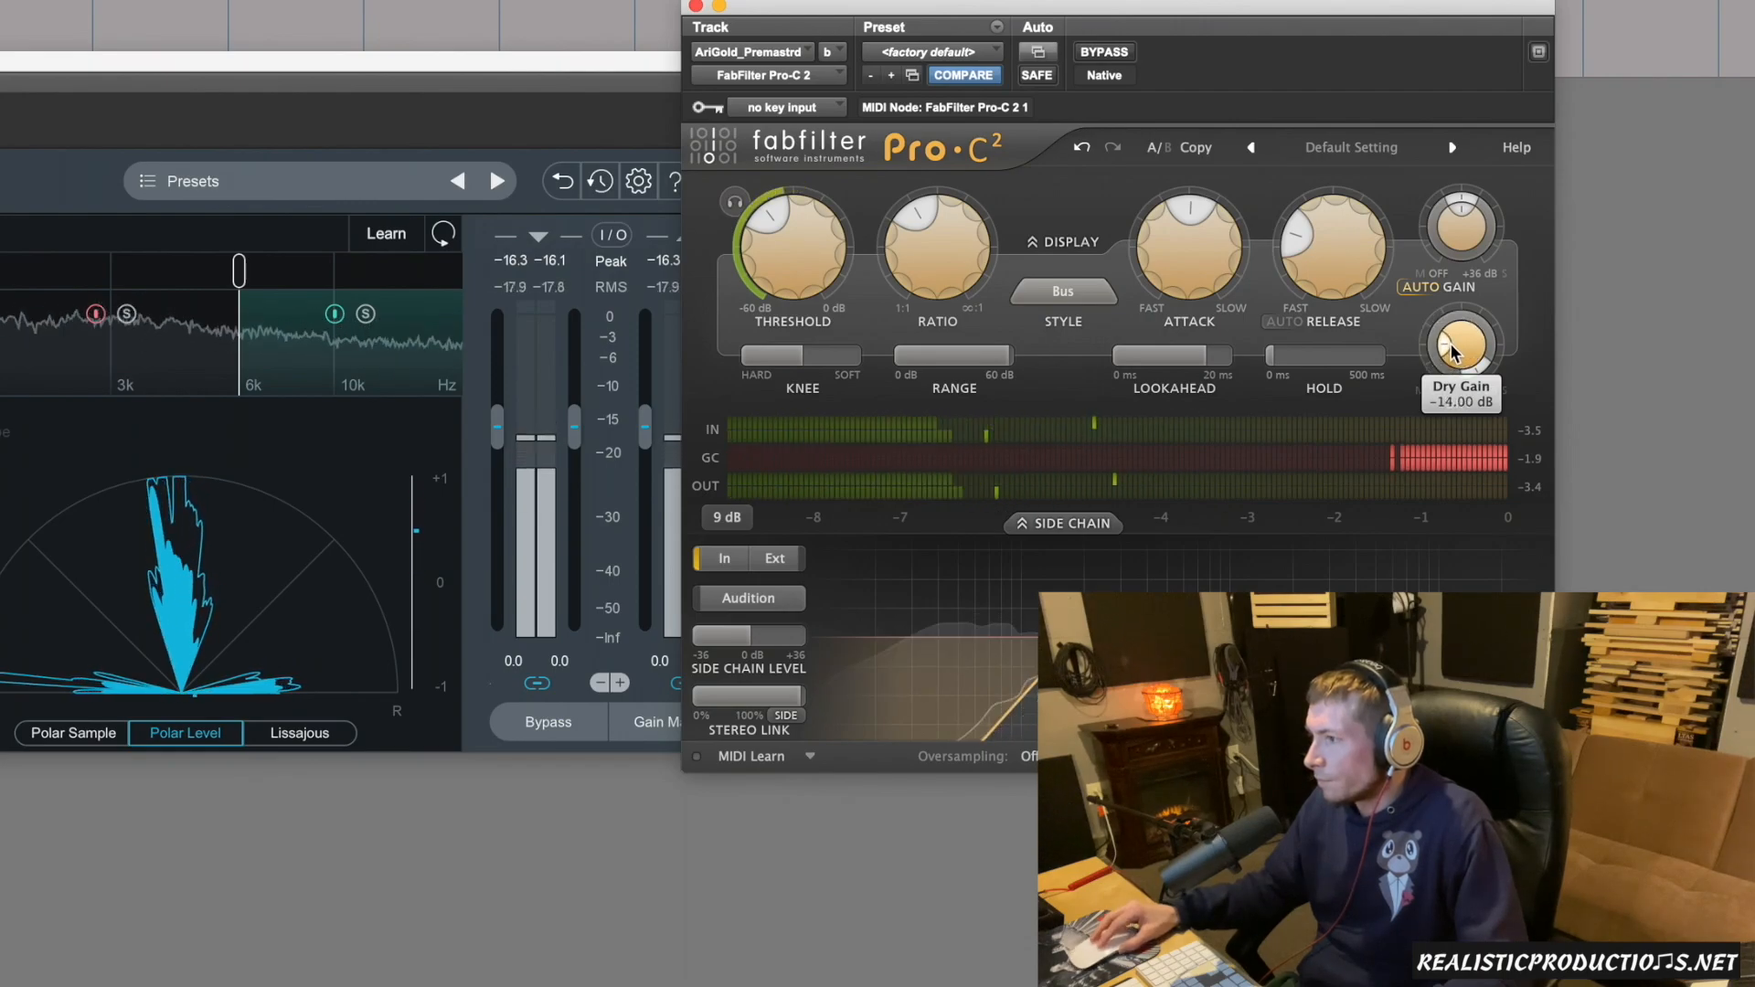
left_click(1106, 52)
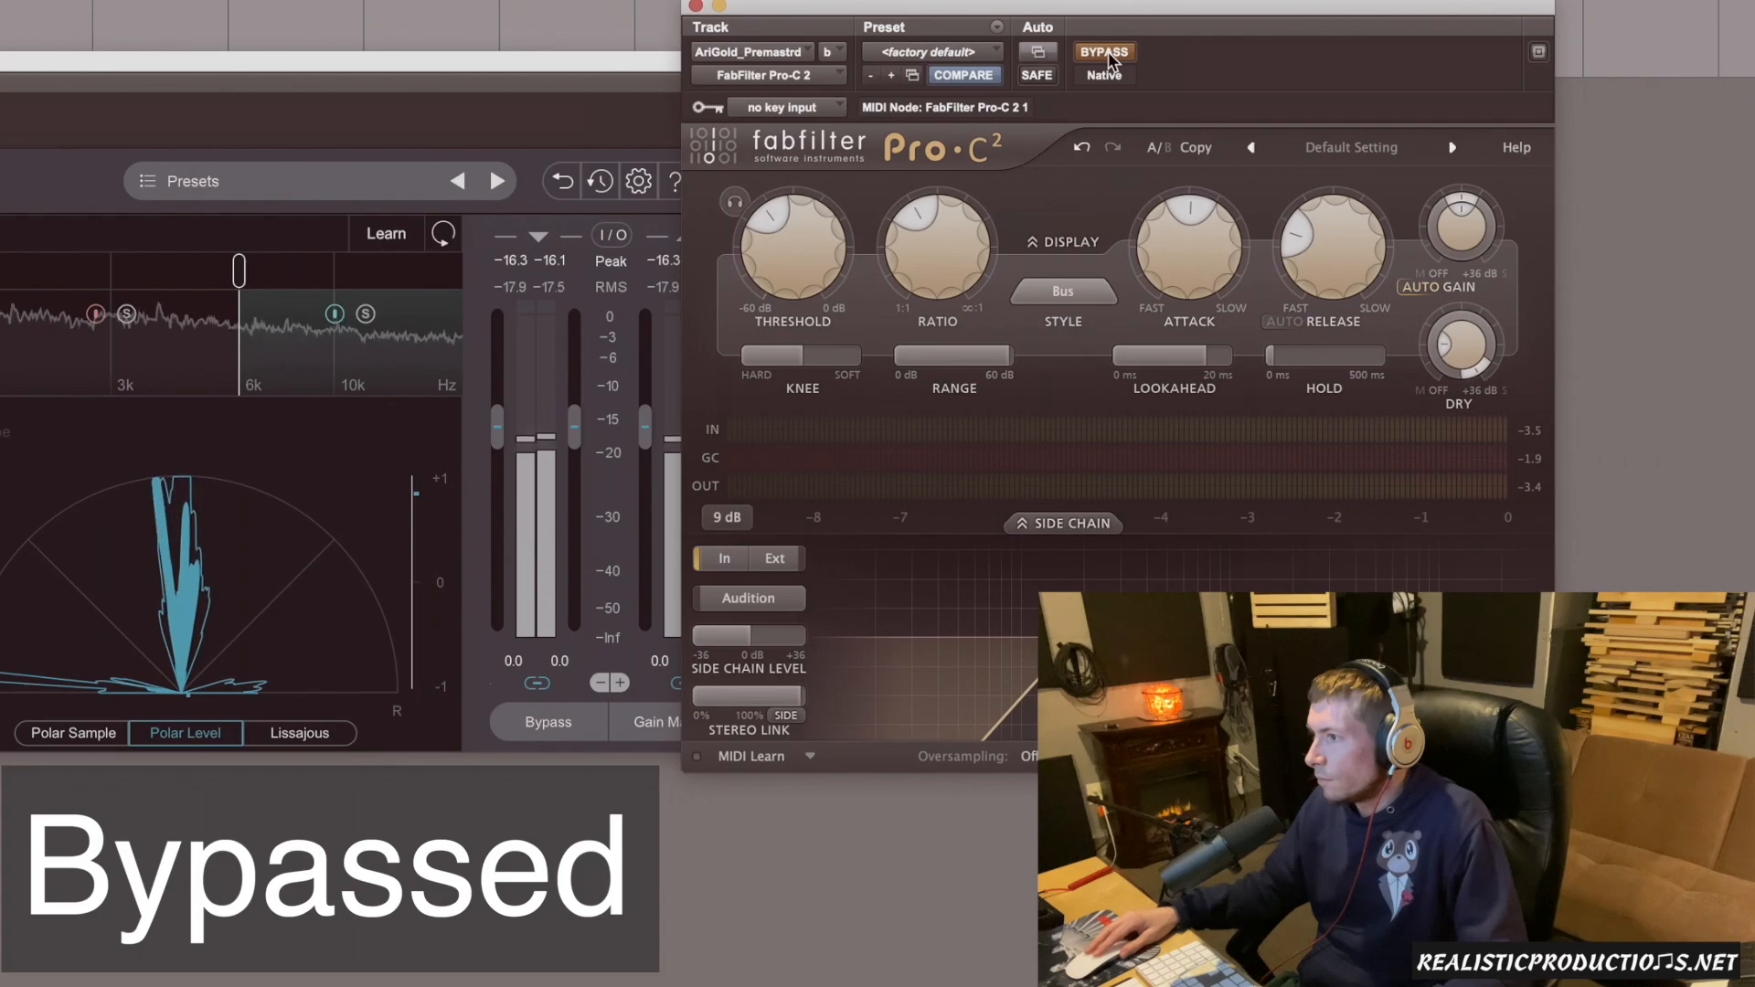
left_click(1108, 51)
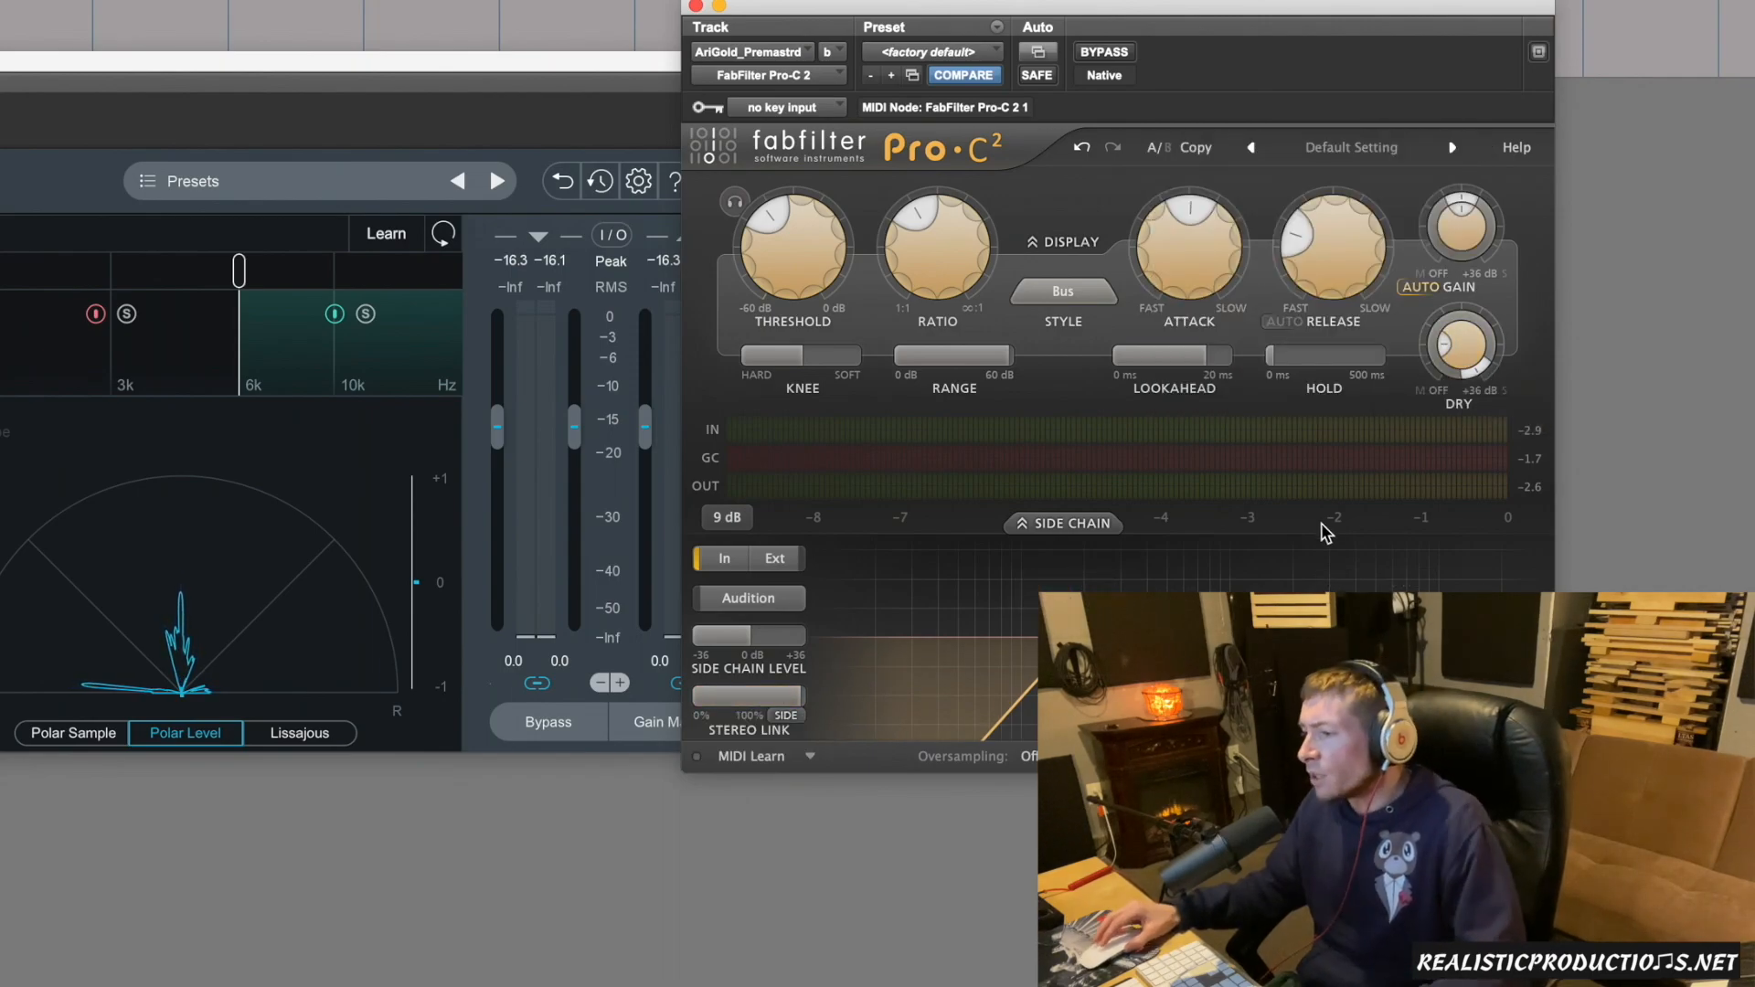
During playback, try the Stereo Link at plain 100% instead of side-only and lower the Dry Gain to about -33.14 dB.
key("space")
left_click(753, 699)
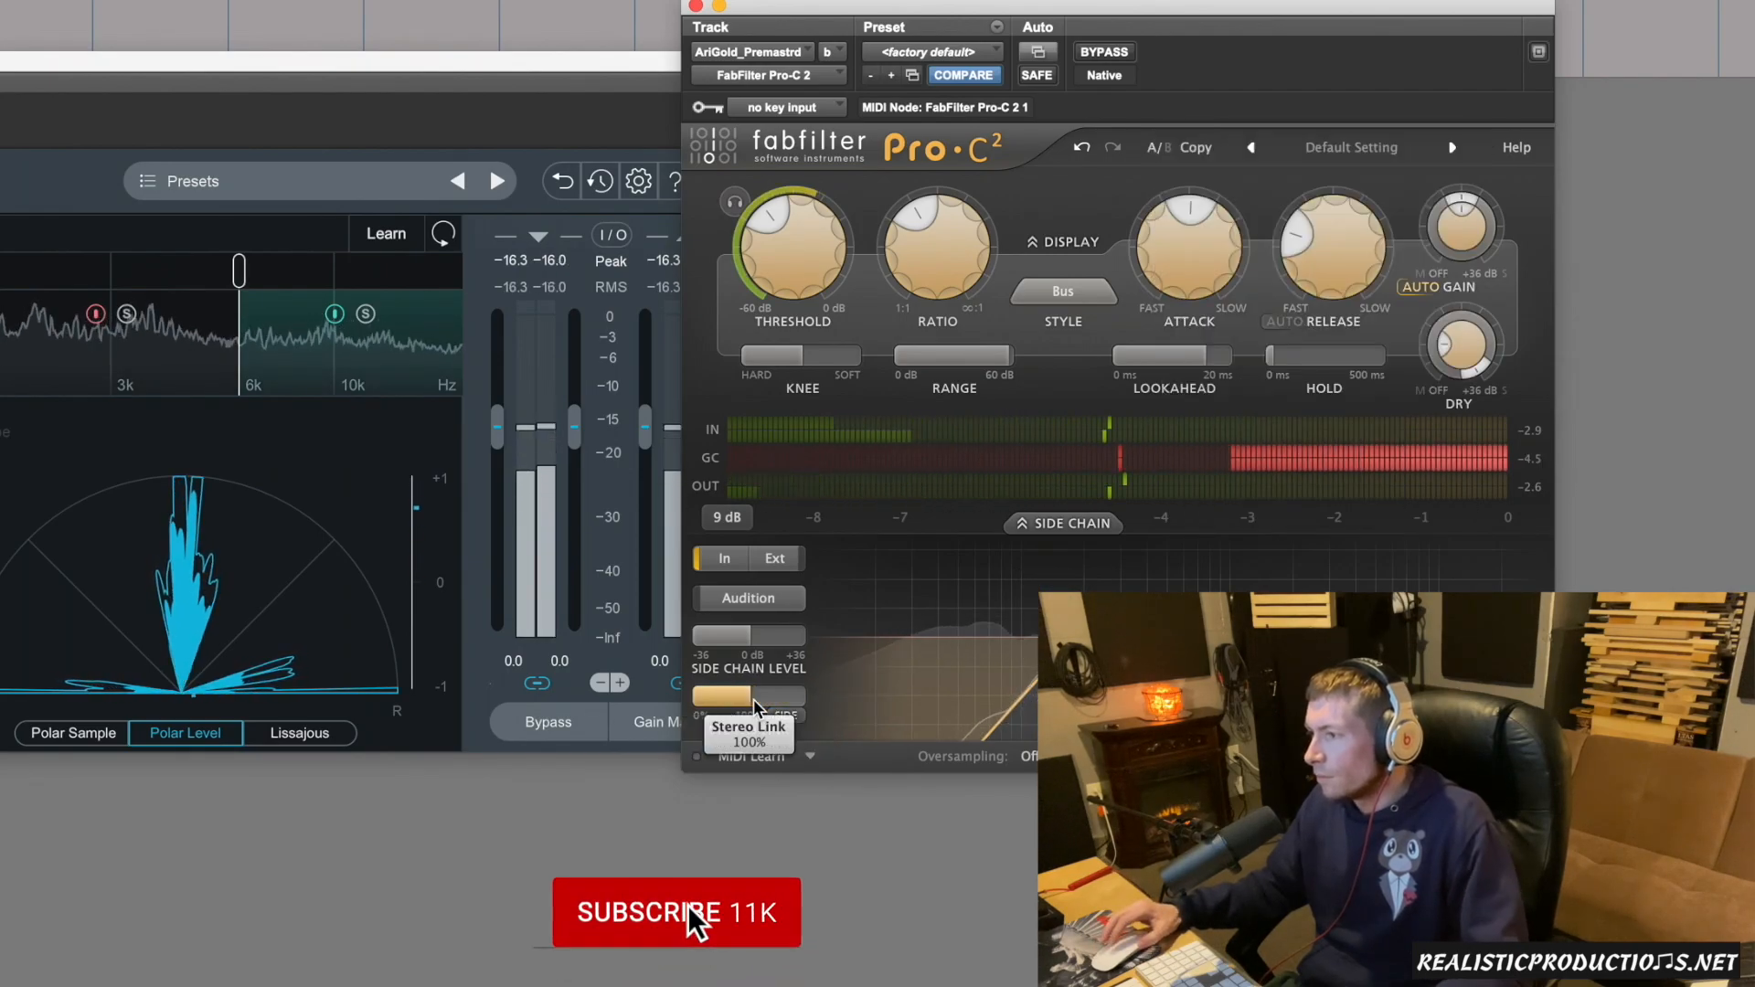
left_click_drag(1466, 352, 1462, 354)
key("space")
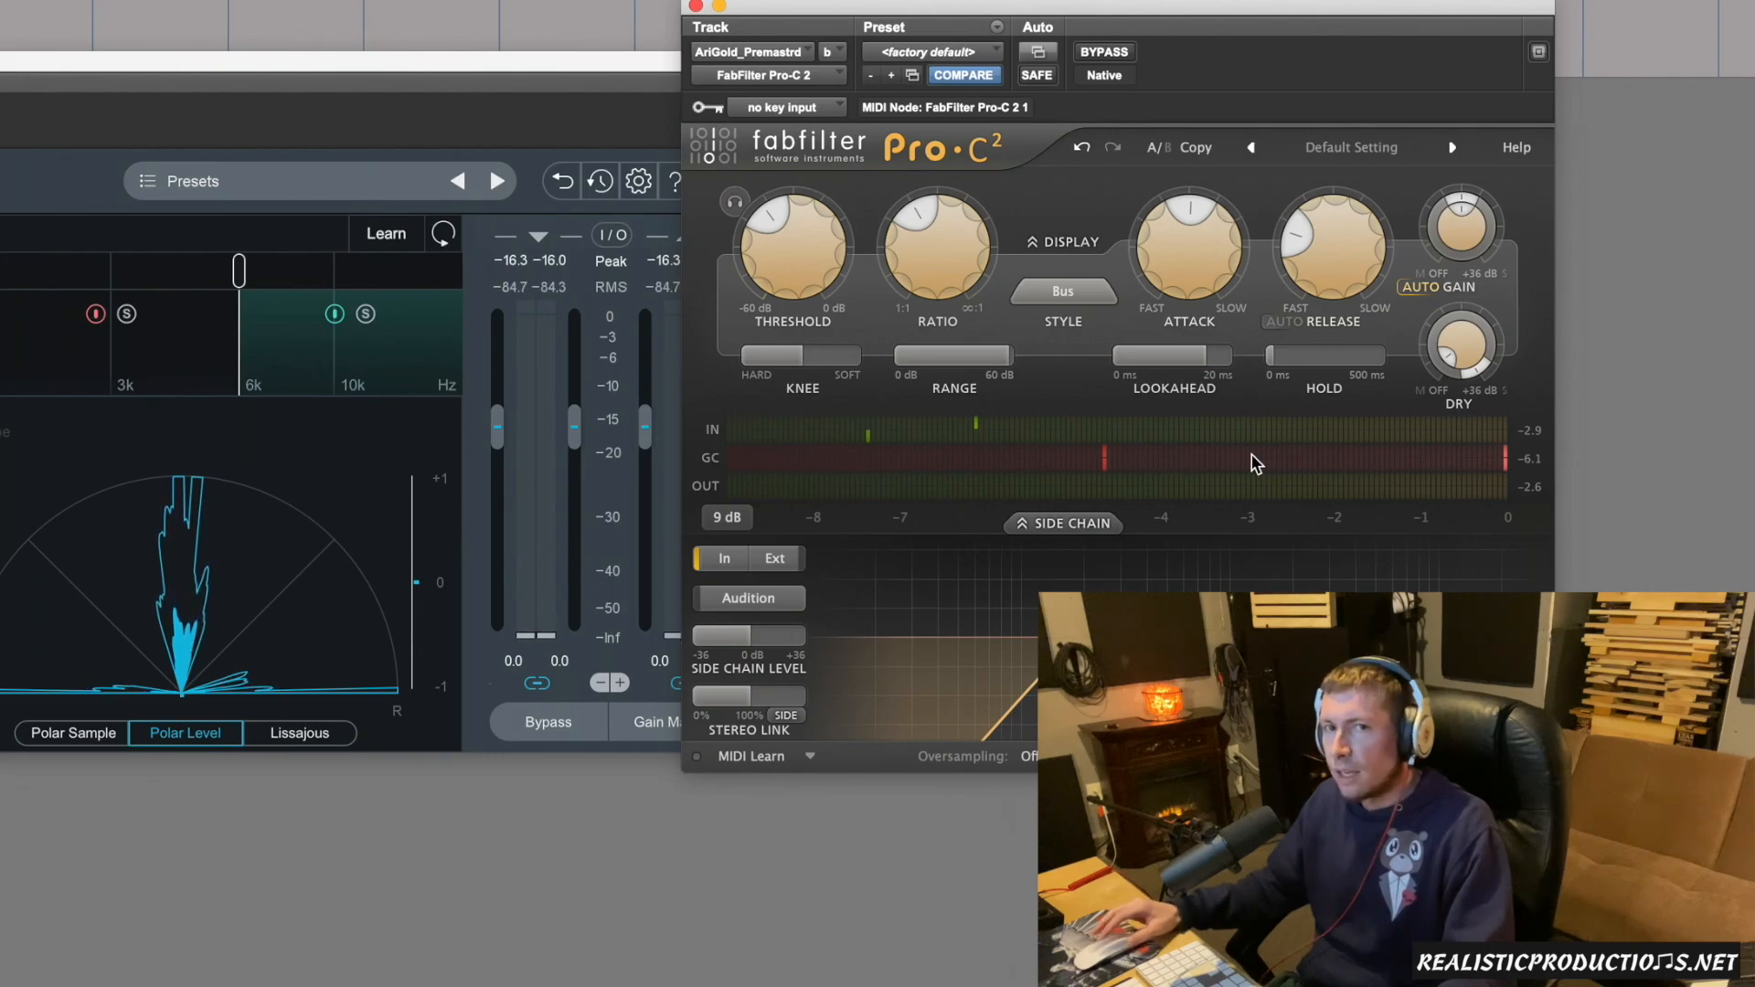
Try shifting the wet signal's mid/side balance during playback, and return the Wet Pan to Mid 0 dB / Side 0 dB.
mouse_move(1255, 465)
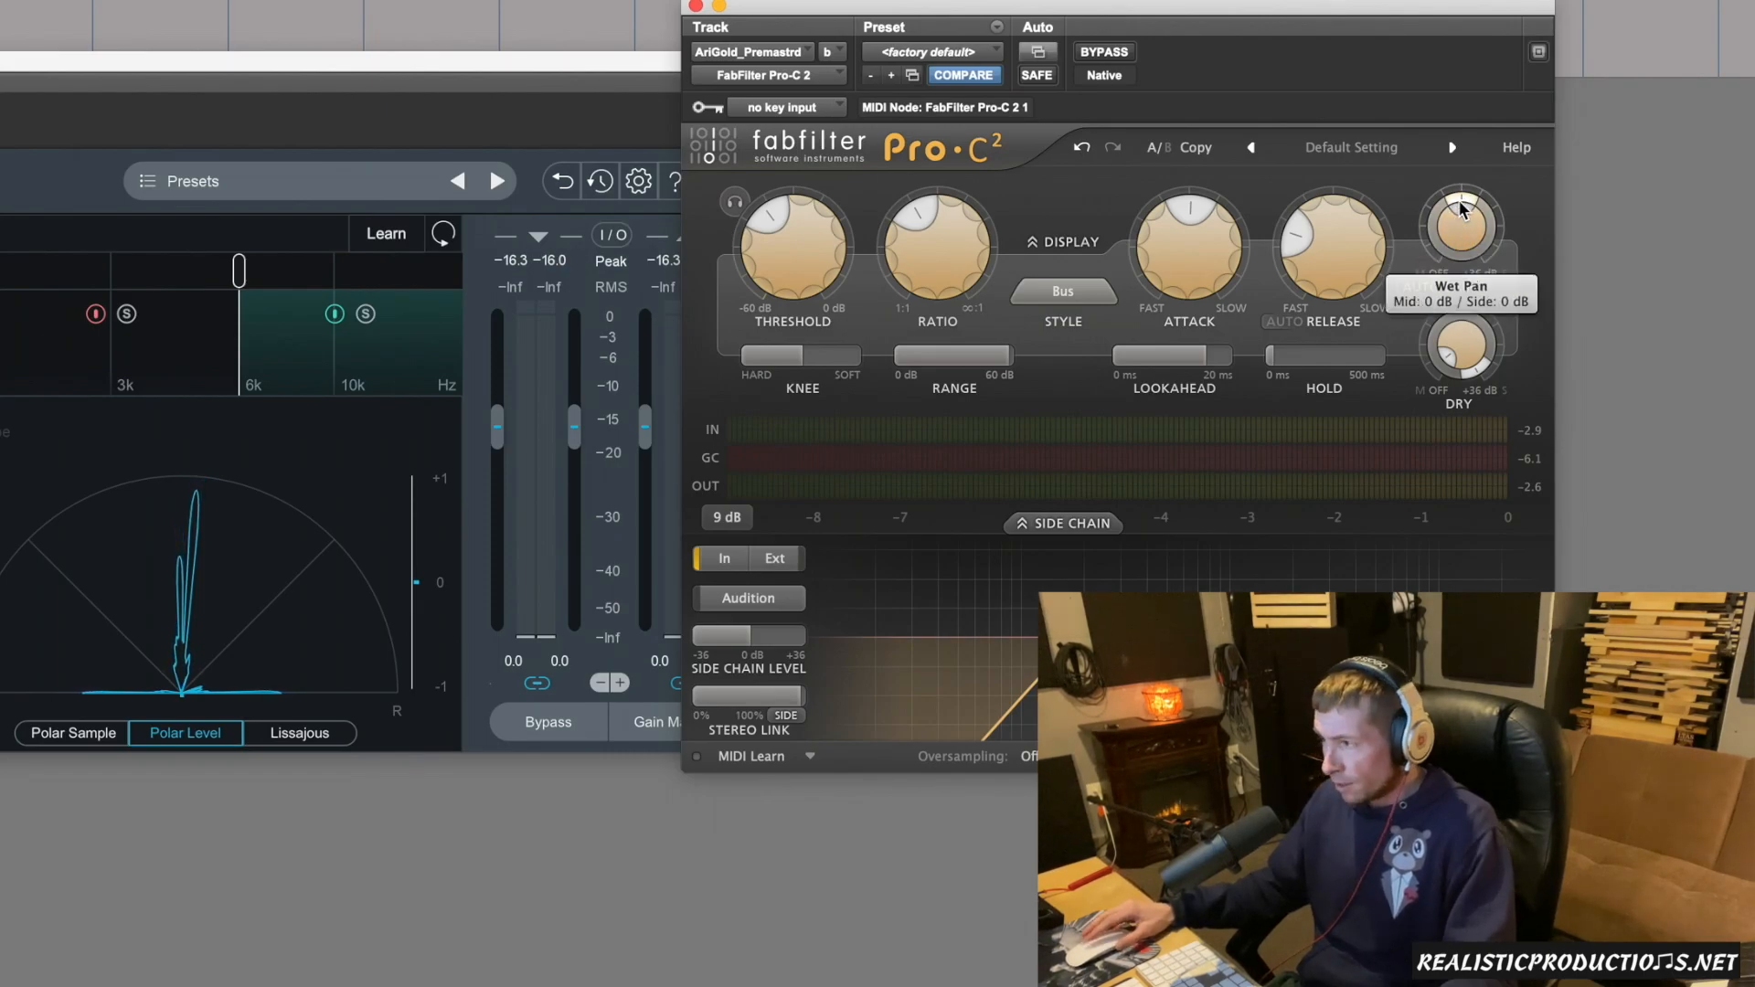
mouse_move(1462, 206)
left_click_drag(1461, 199, 1460, 291)
key("space")
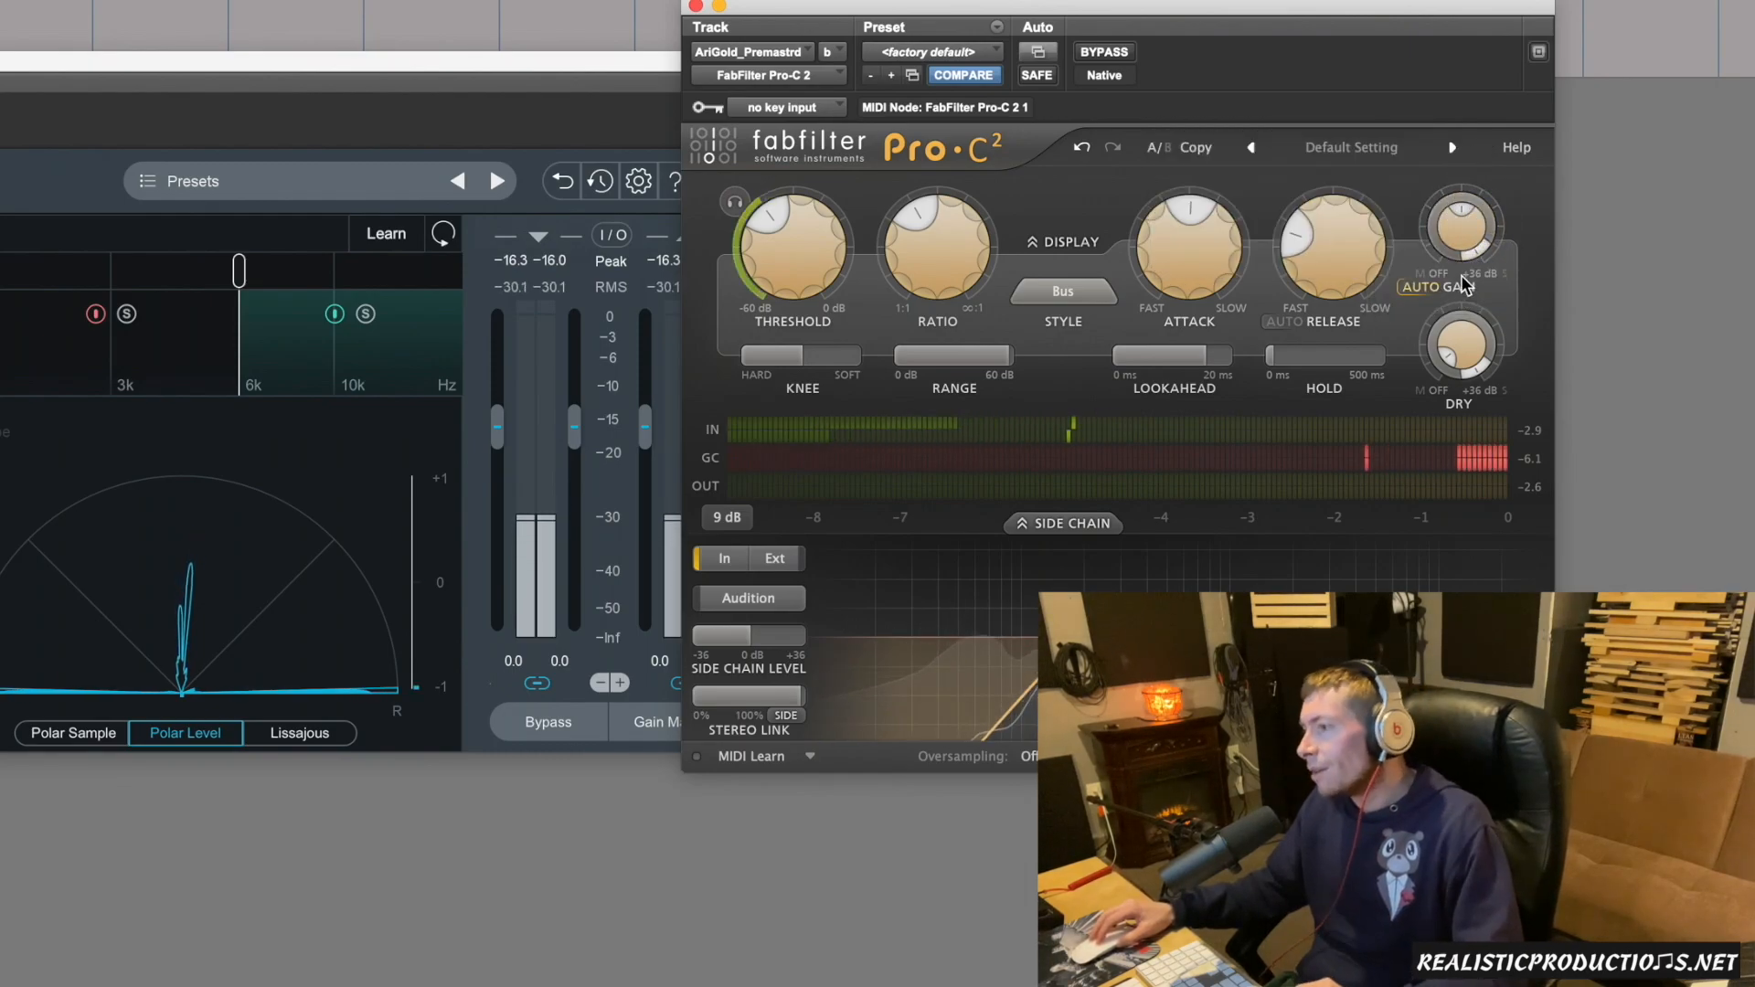
left_click(1471, 260, "alt")
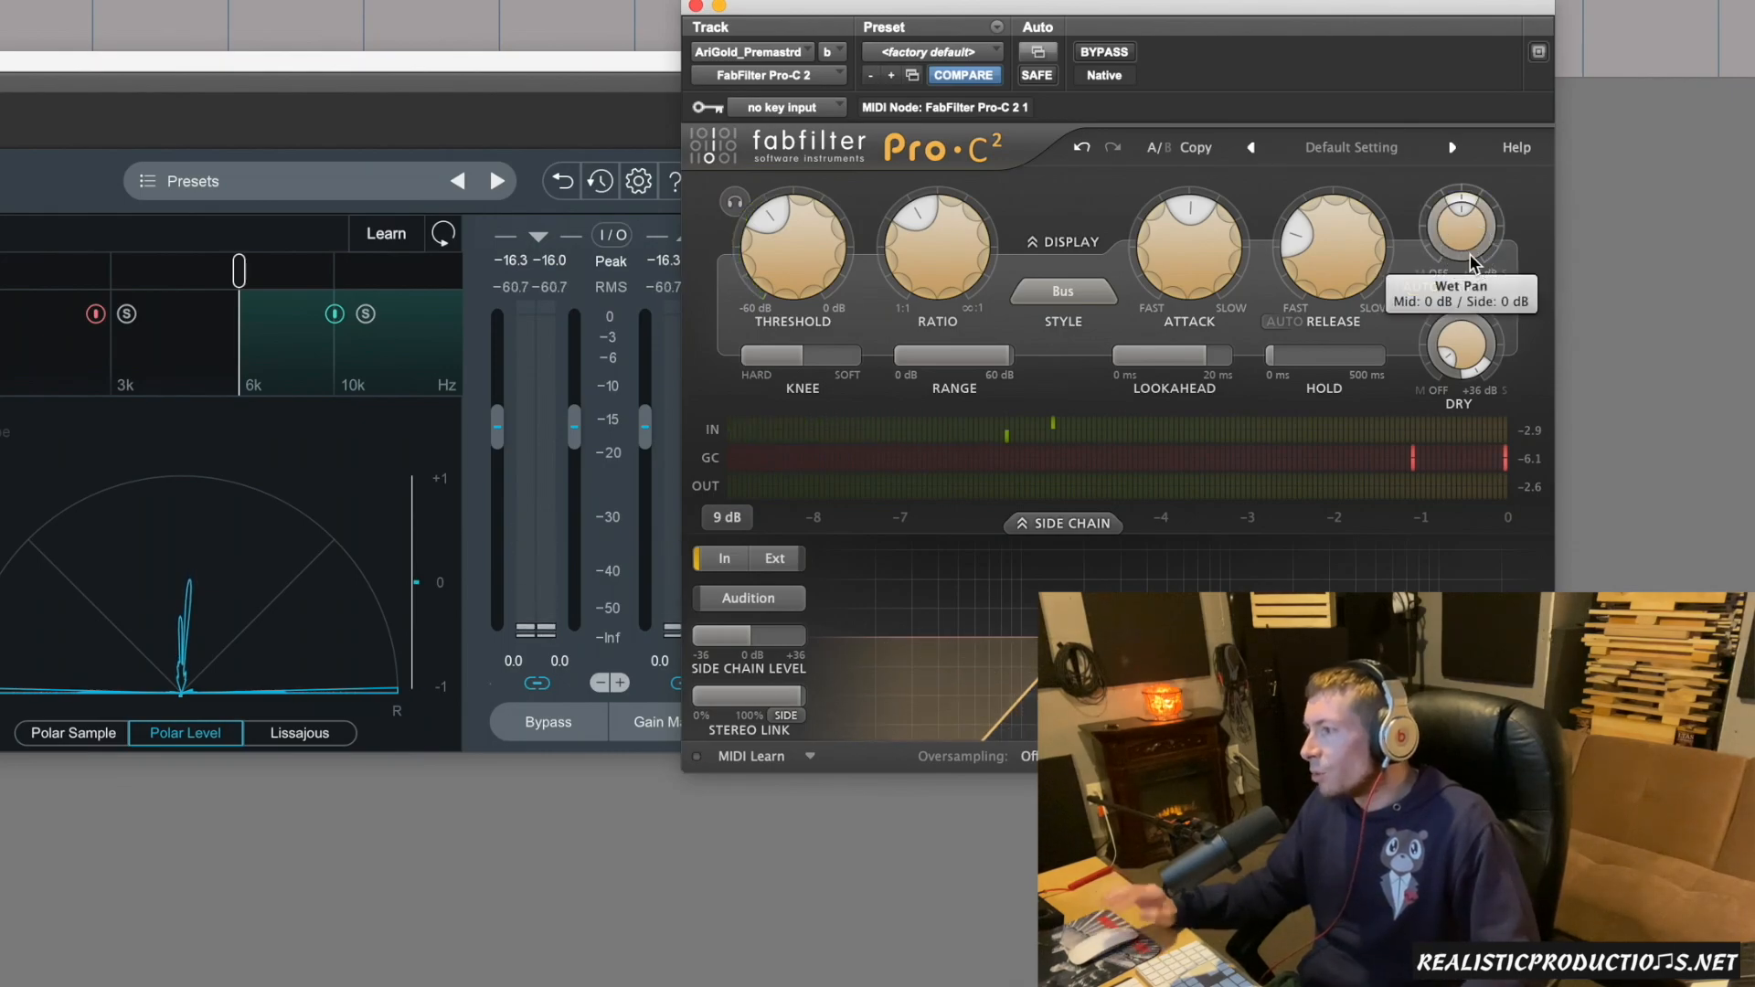
Play the selected section and compare the side-only compression with the bypassed signal twice.
mouse_move(1466, 340)
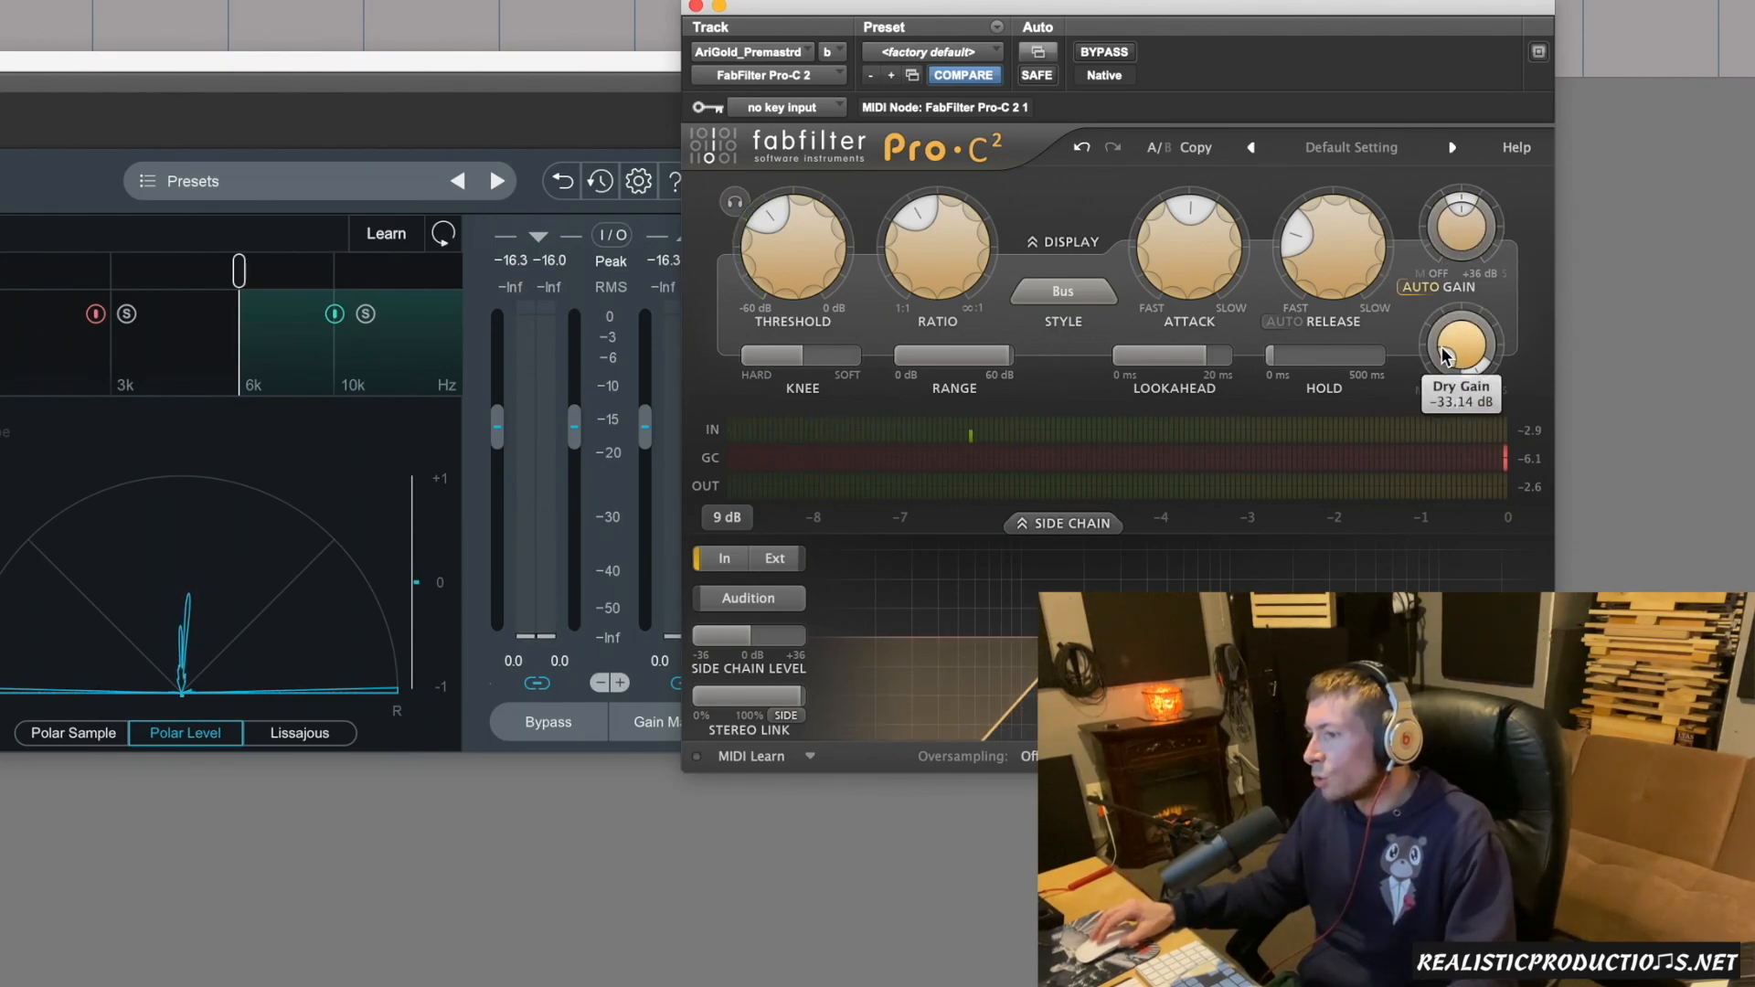
mouse_move(758, 705)
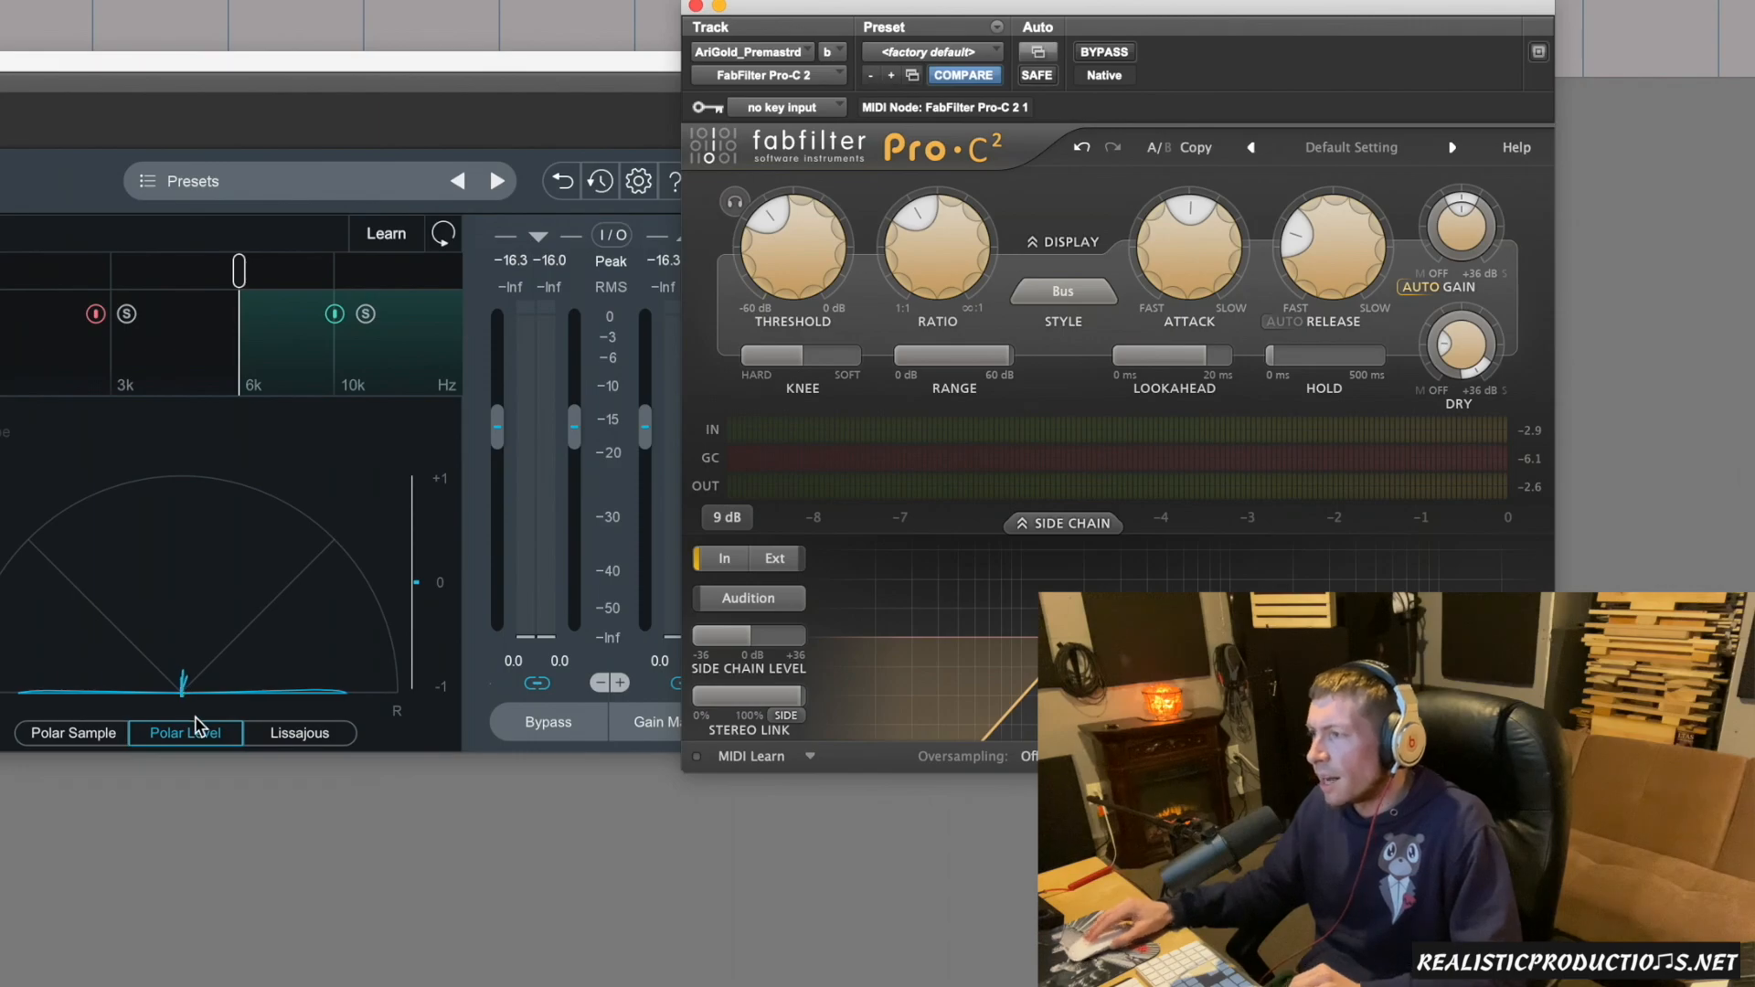
key("space")
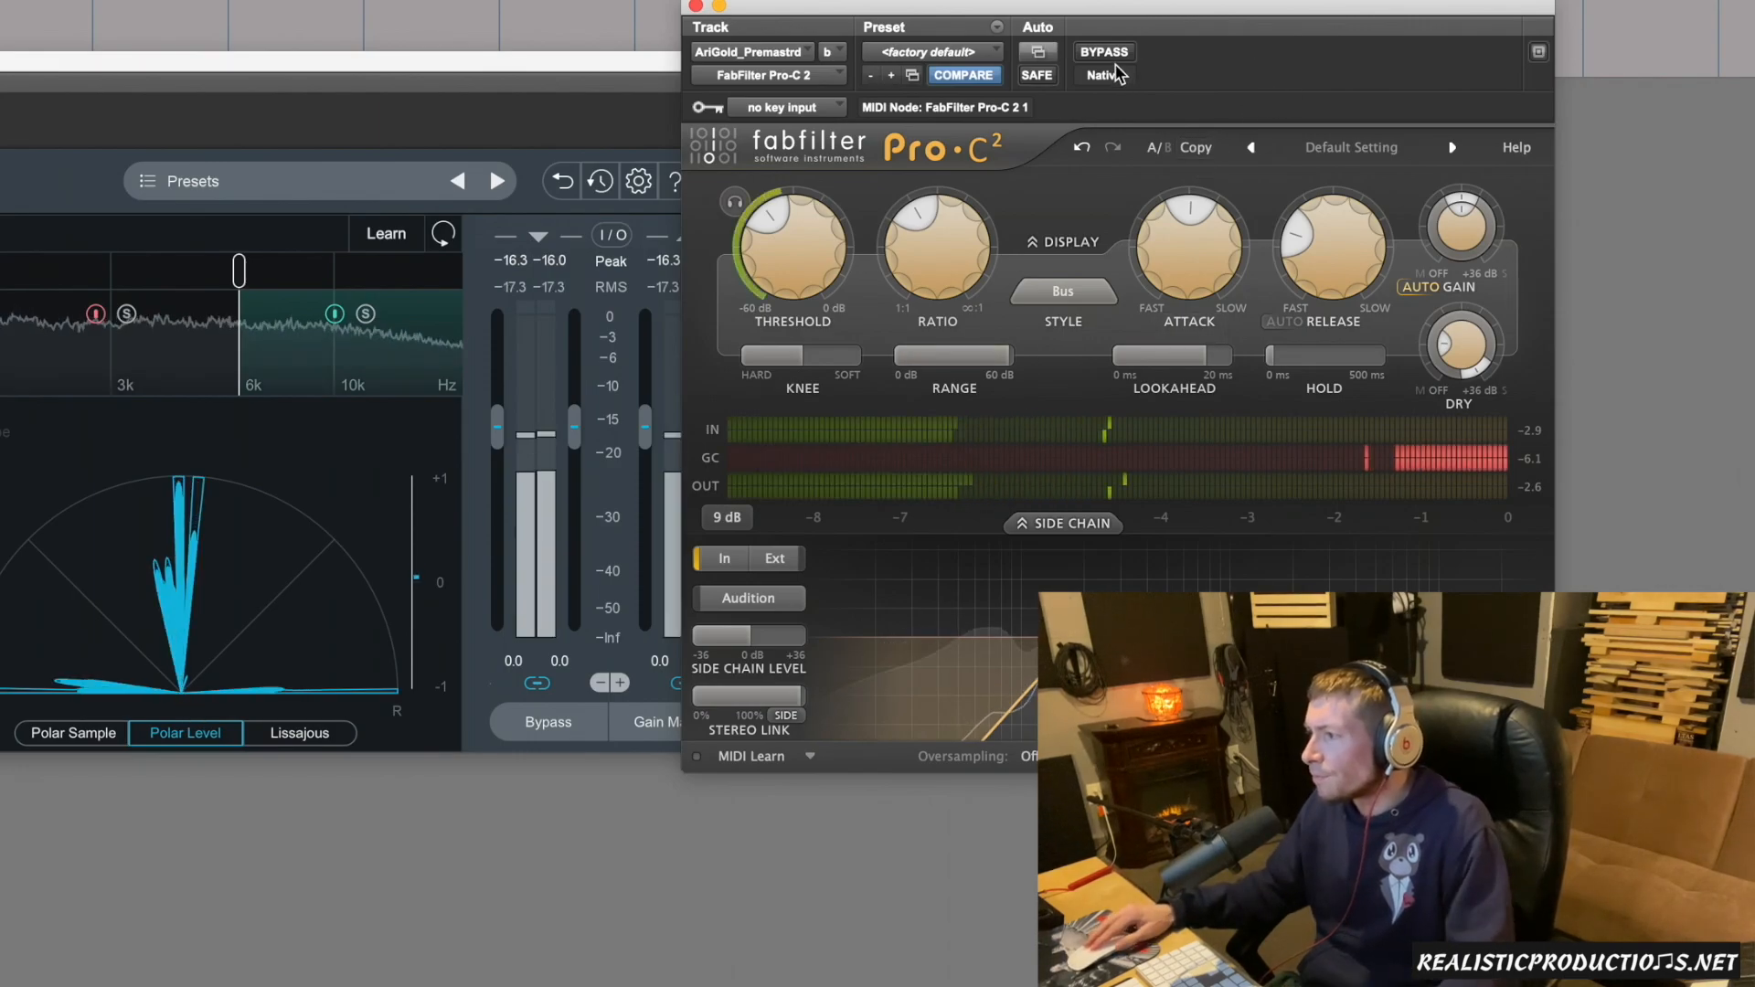
left_click(1104, 52)
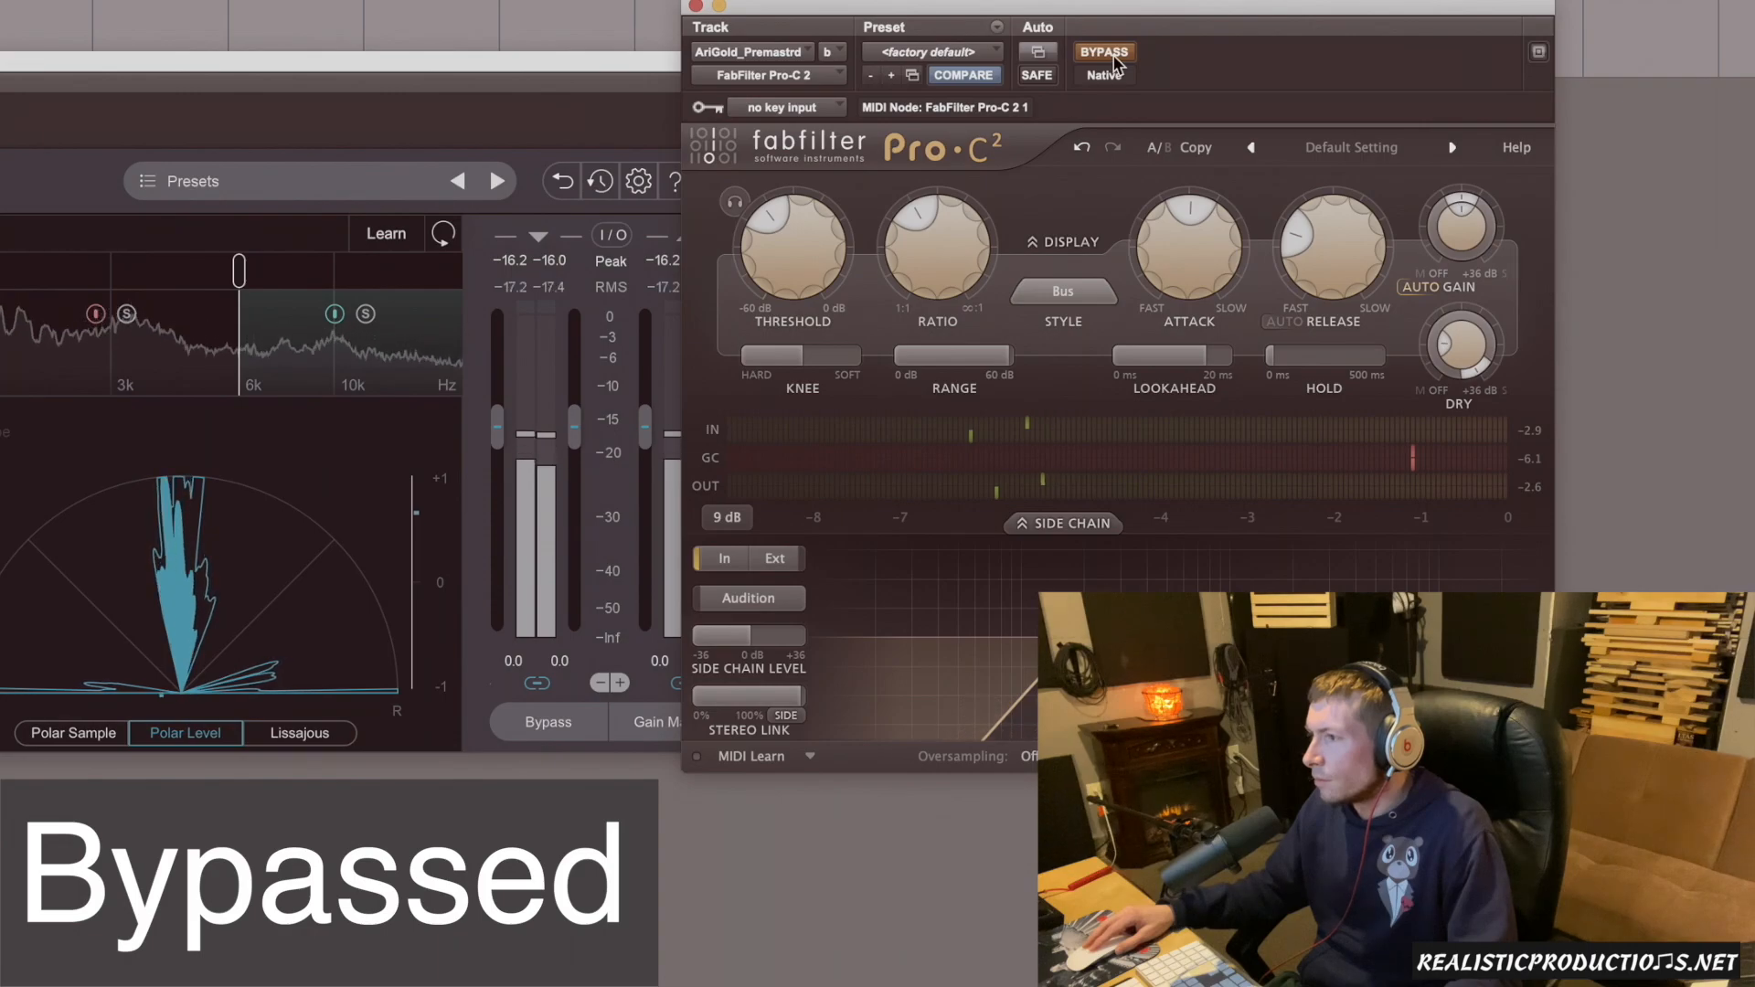
left_click(1114, 57)
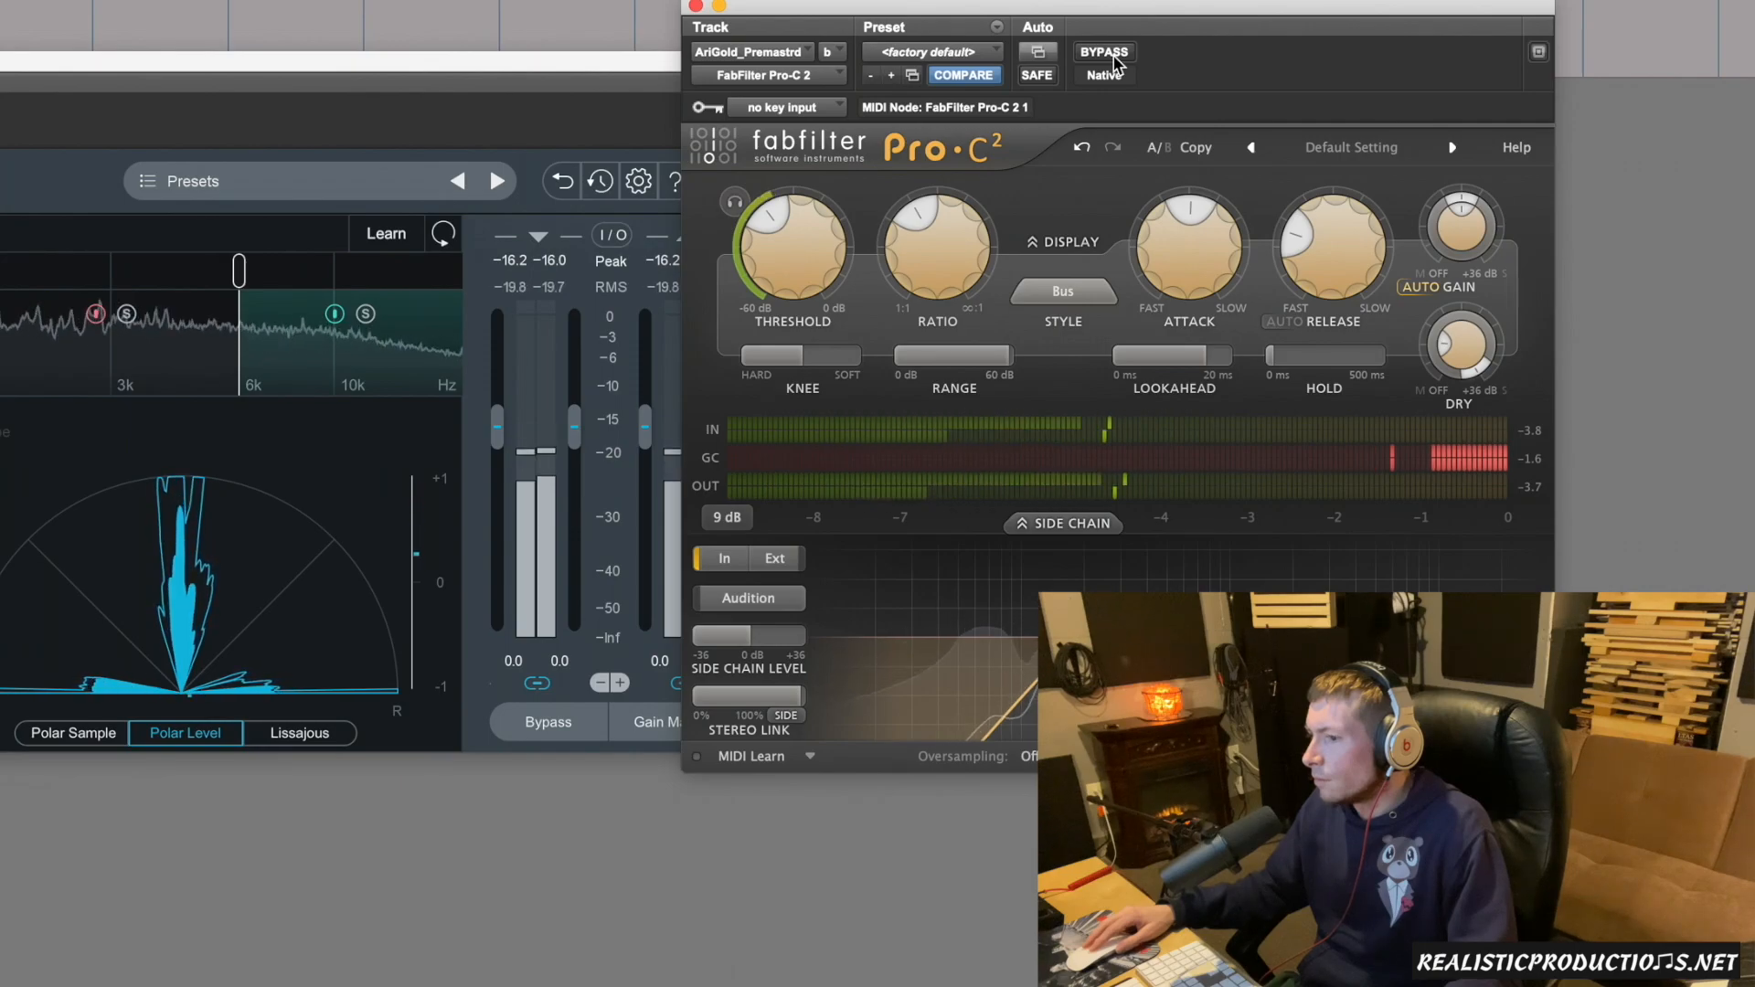
left_click(1113, 57)
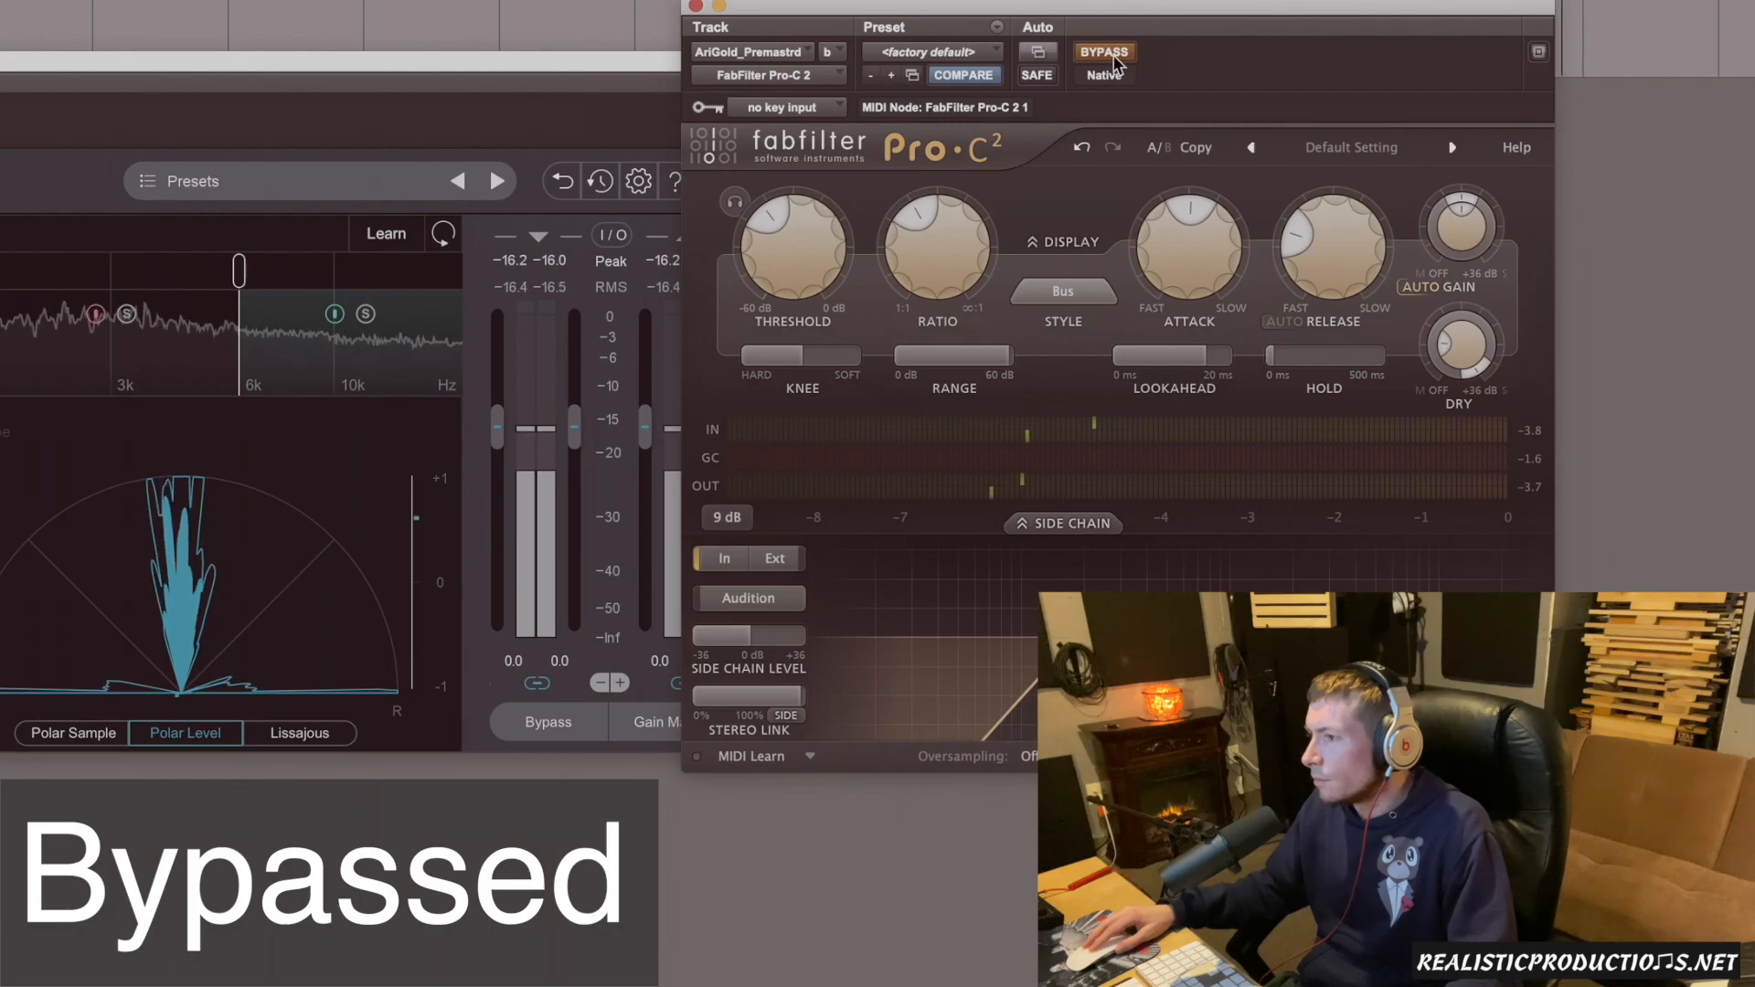
left_click(1114, 57)
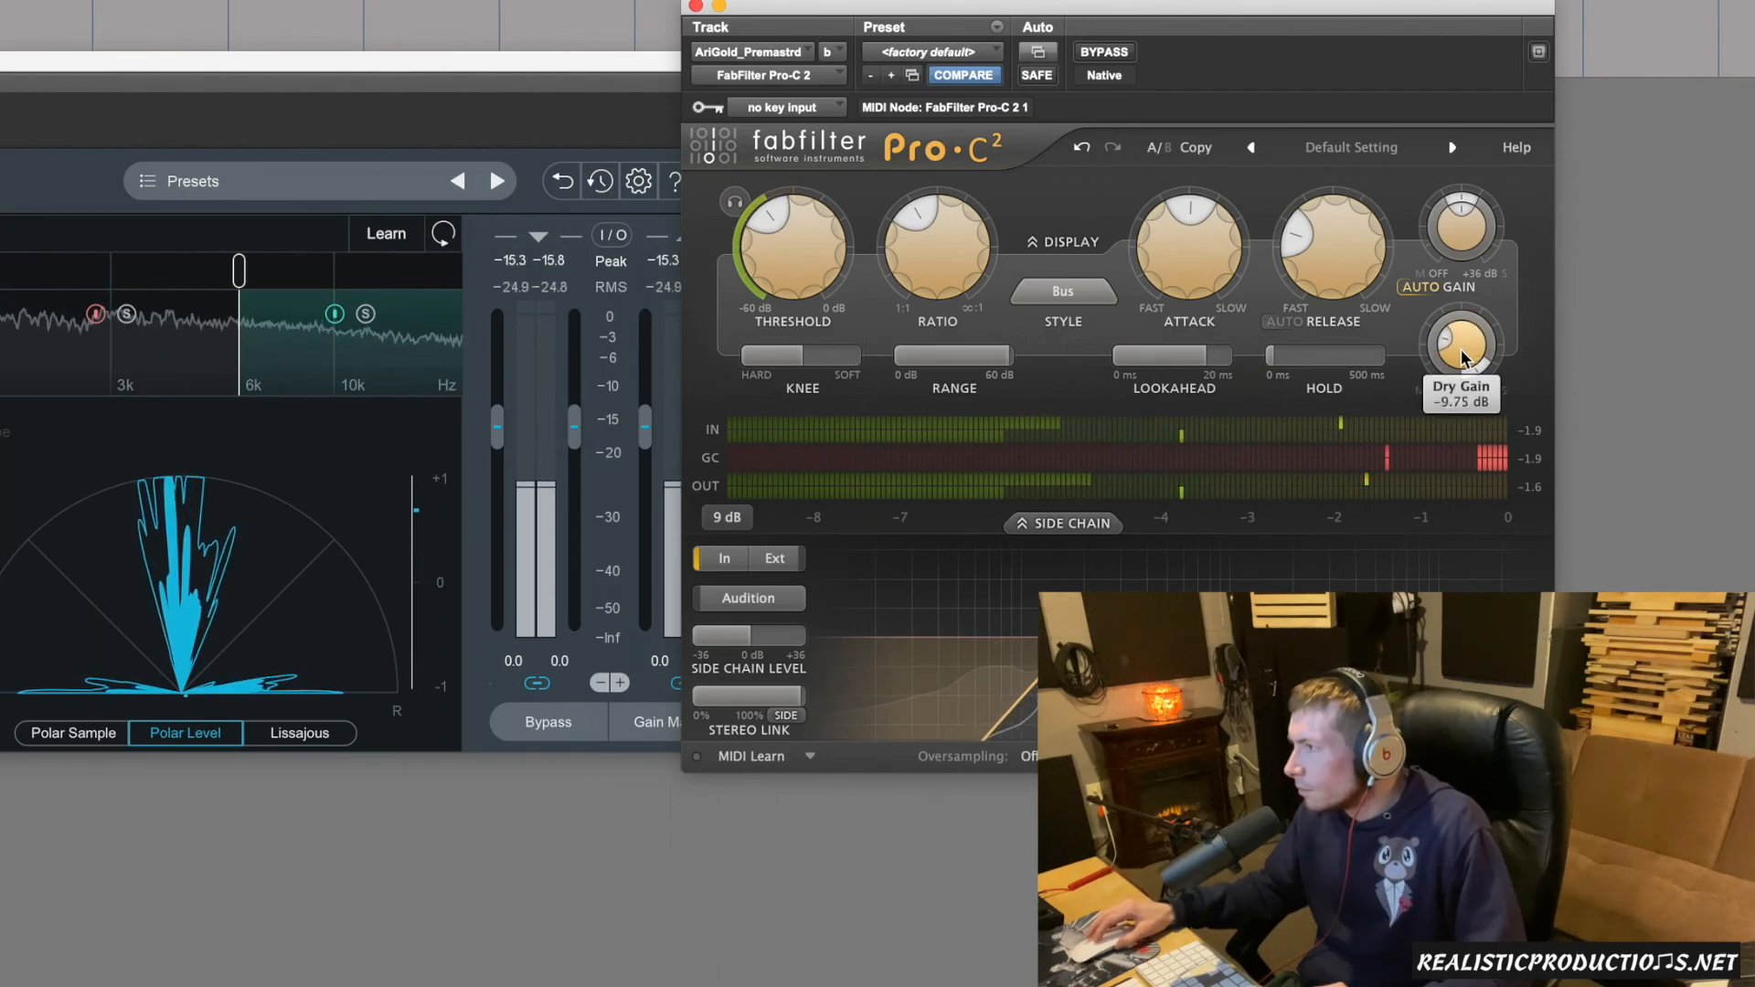
Try the Dry Gain up to about -6.45 dB and back down, compare against bypass, and stop playback.
scroll(1462, 356, "up", 3)
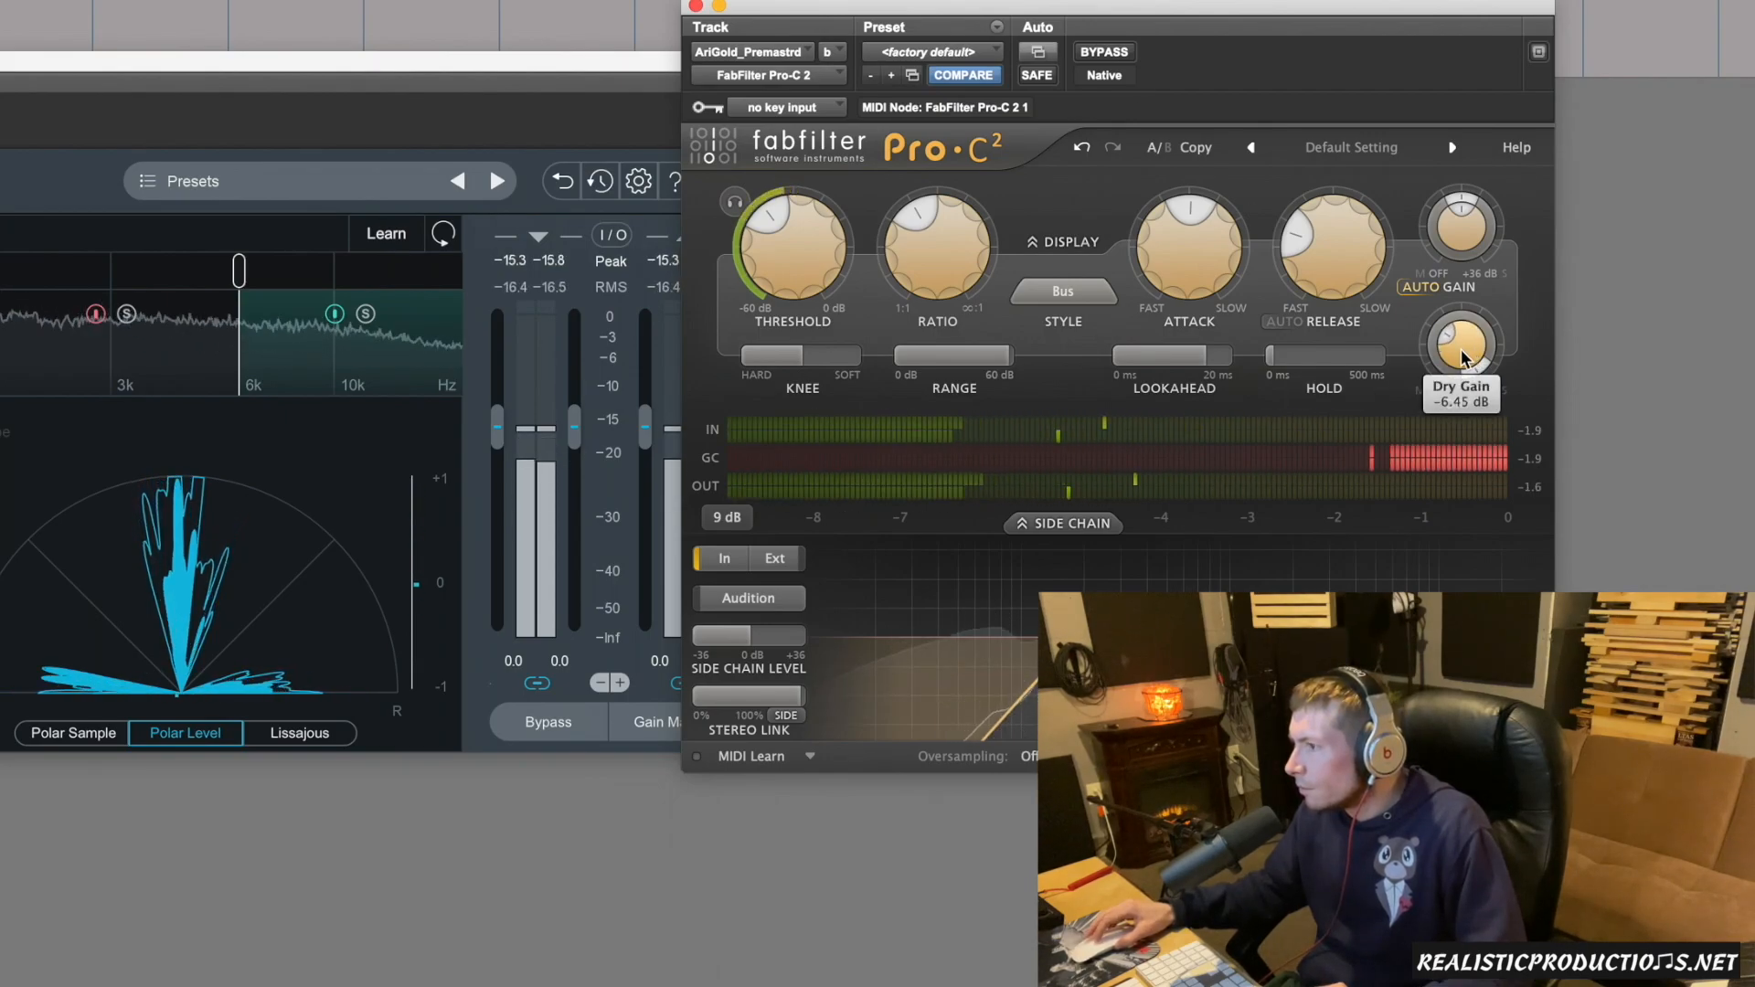
scroll(1460, 356, "down", 1)
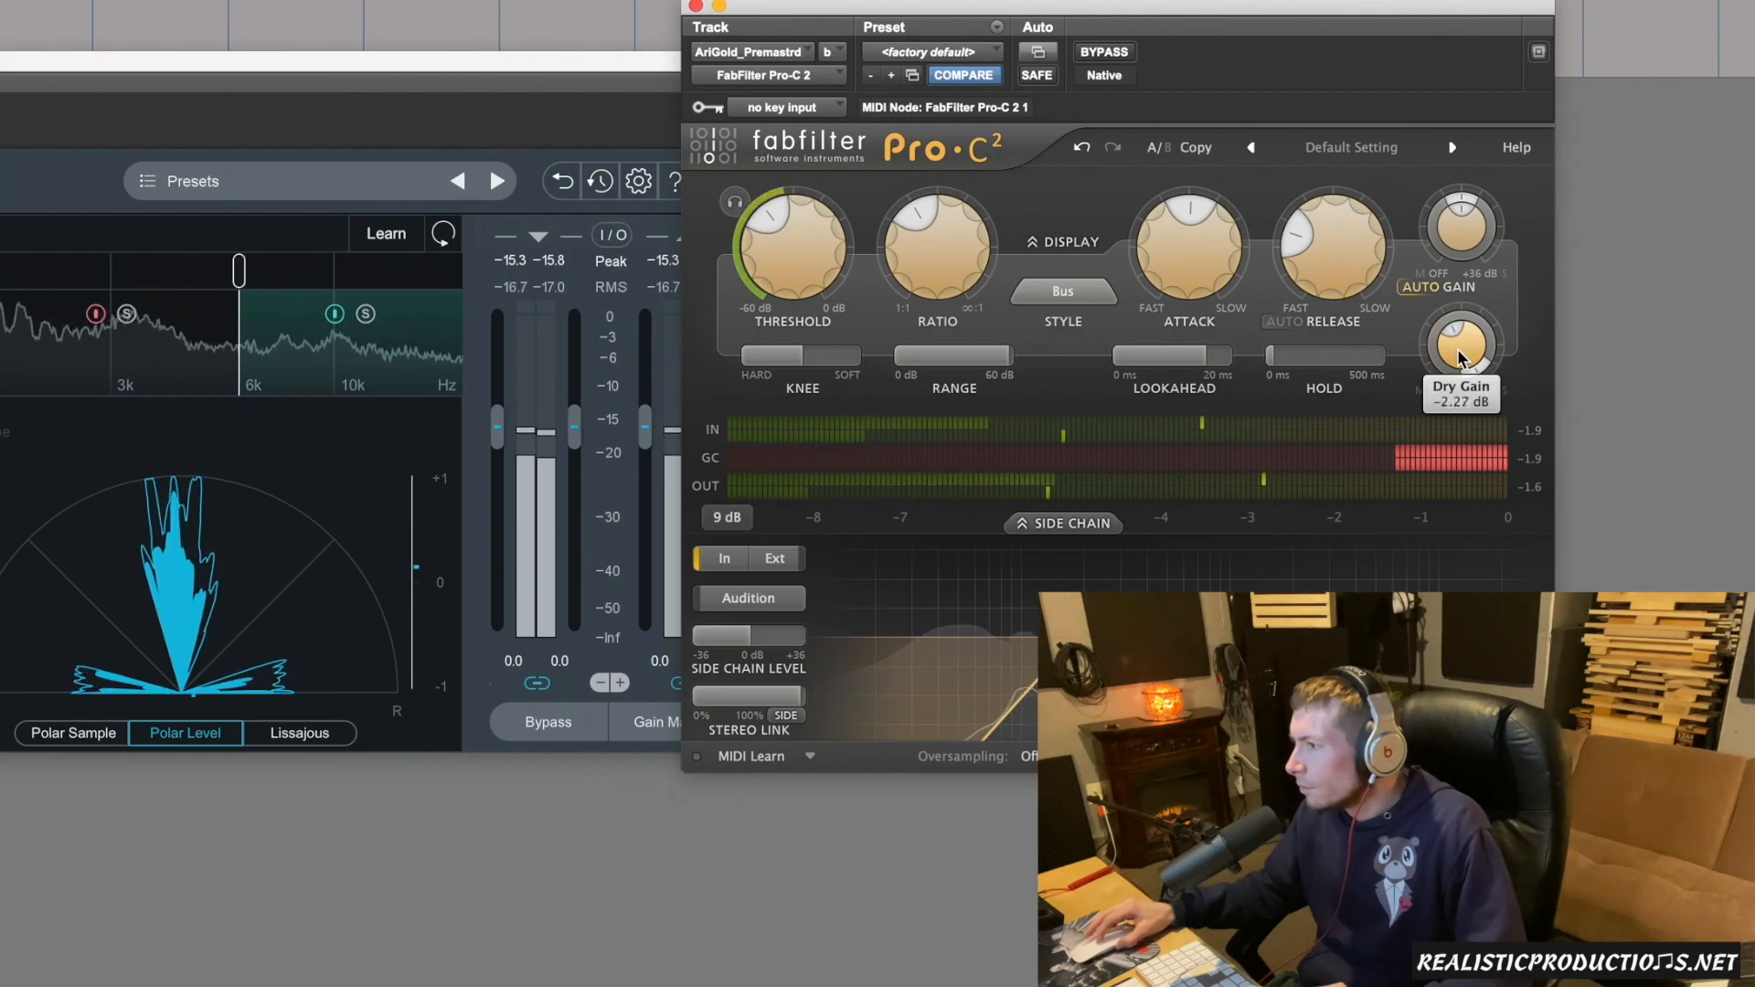
left_click(1095, 49)
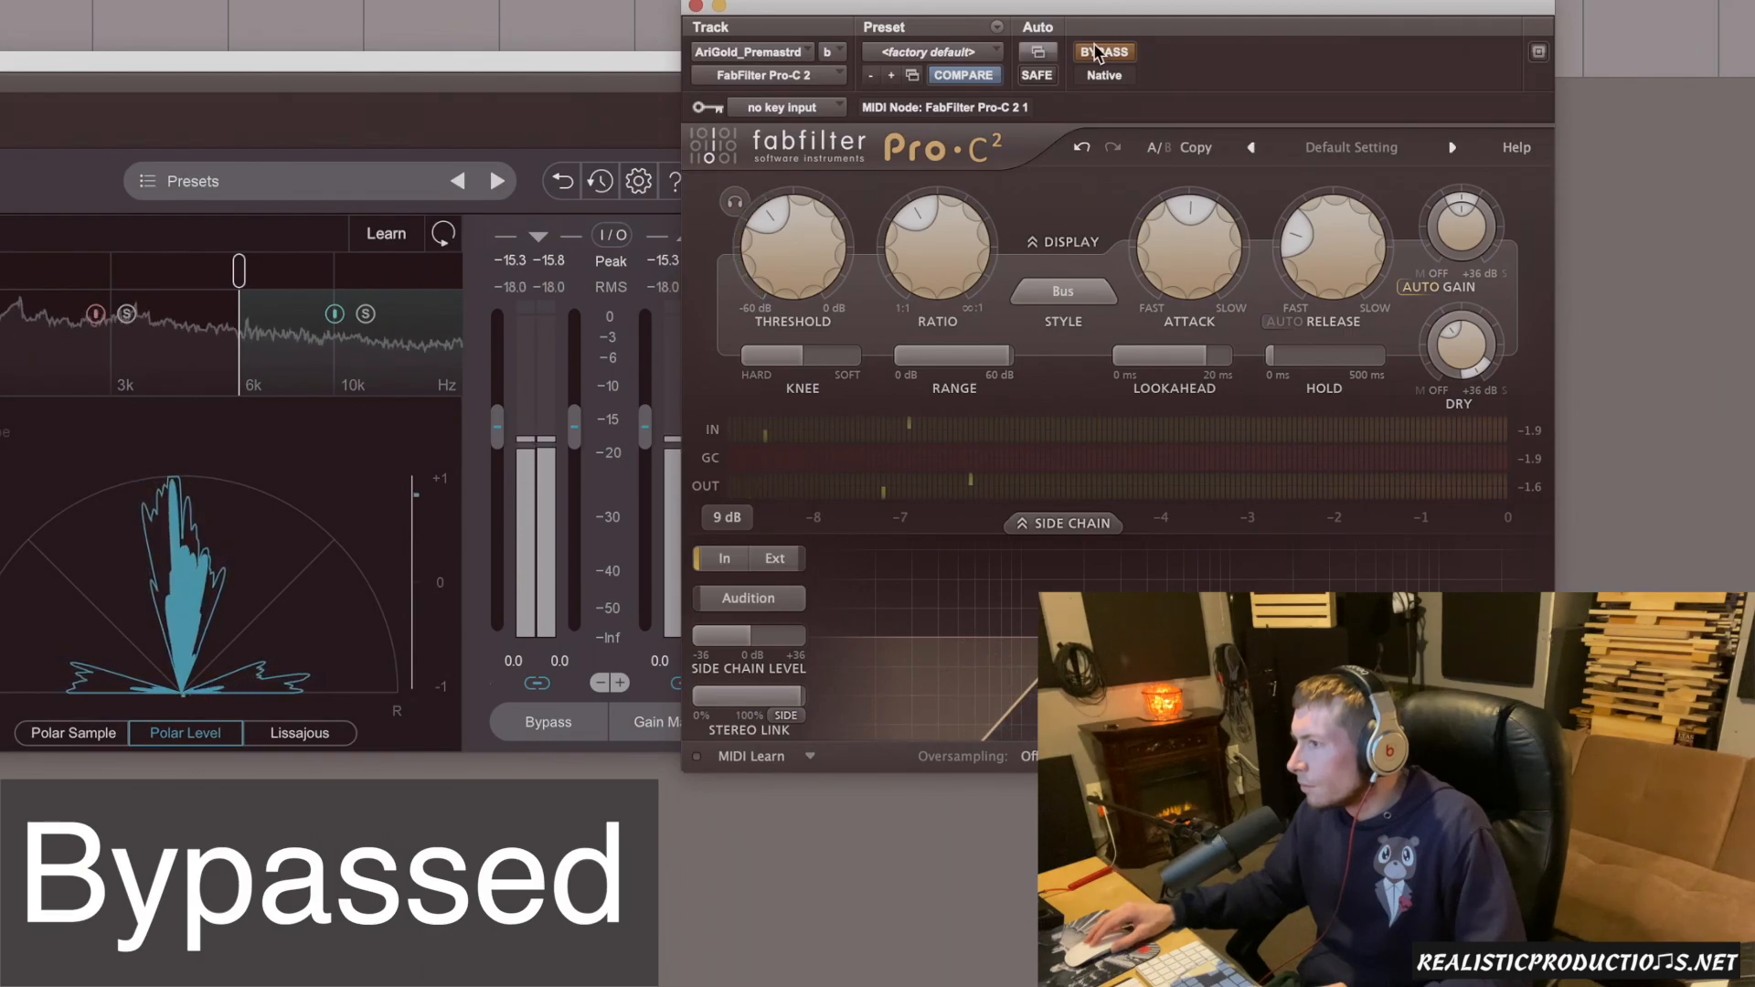
left_click(1102, 55)
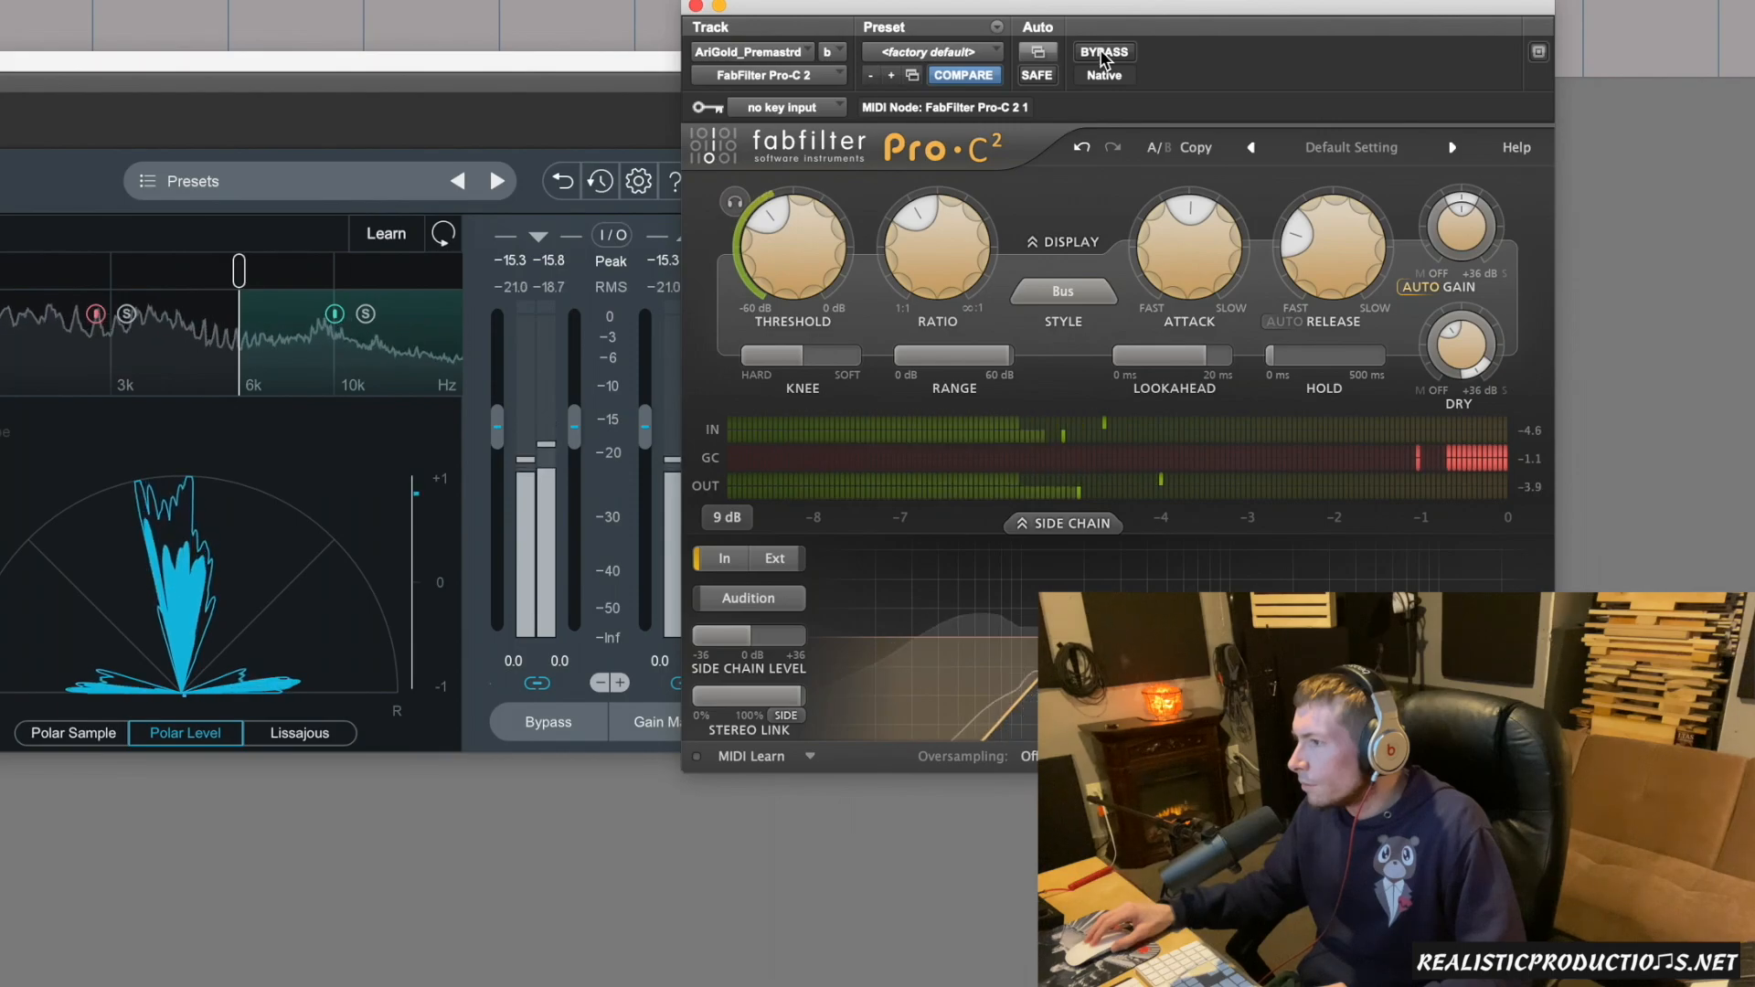
key("space")
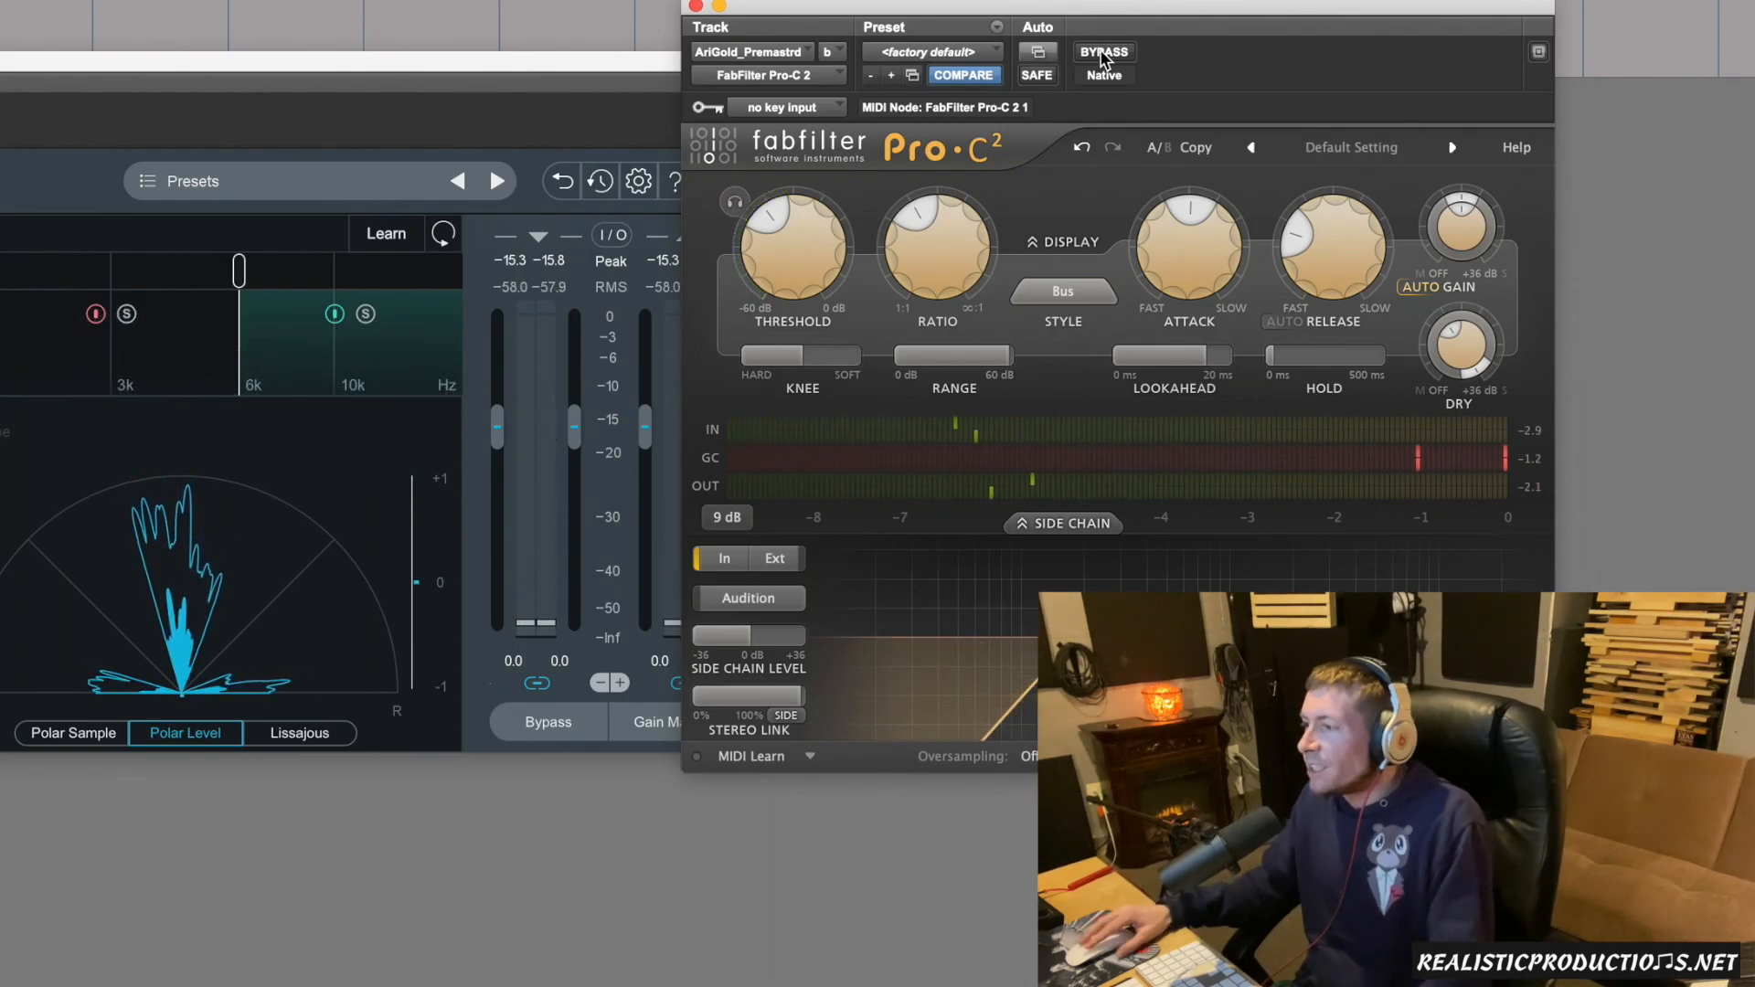
Raise the Dry Gain to about -0.75 dB, and bring it down to about -6.69 dB.
mouse_move(1457, 352)
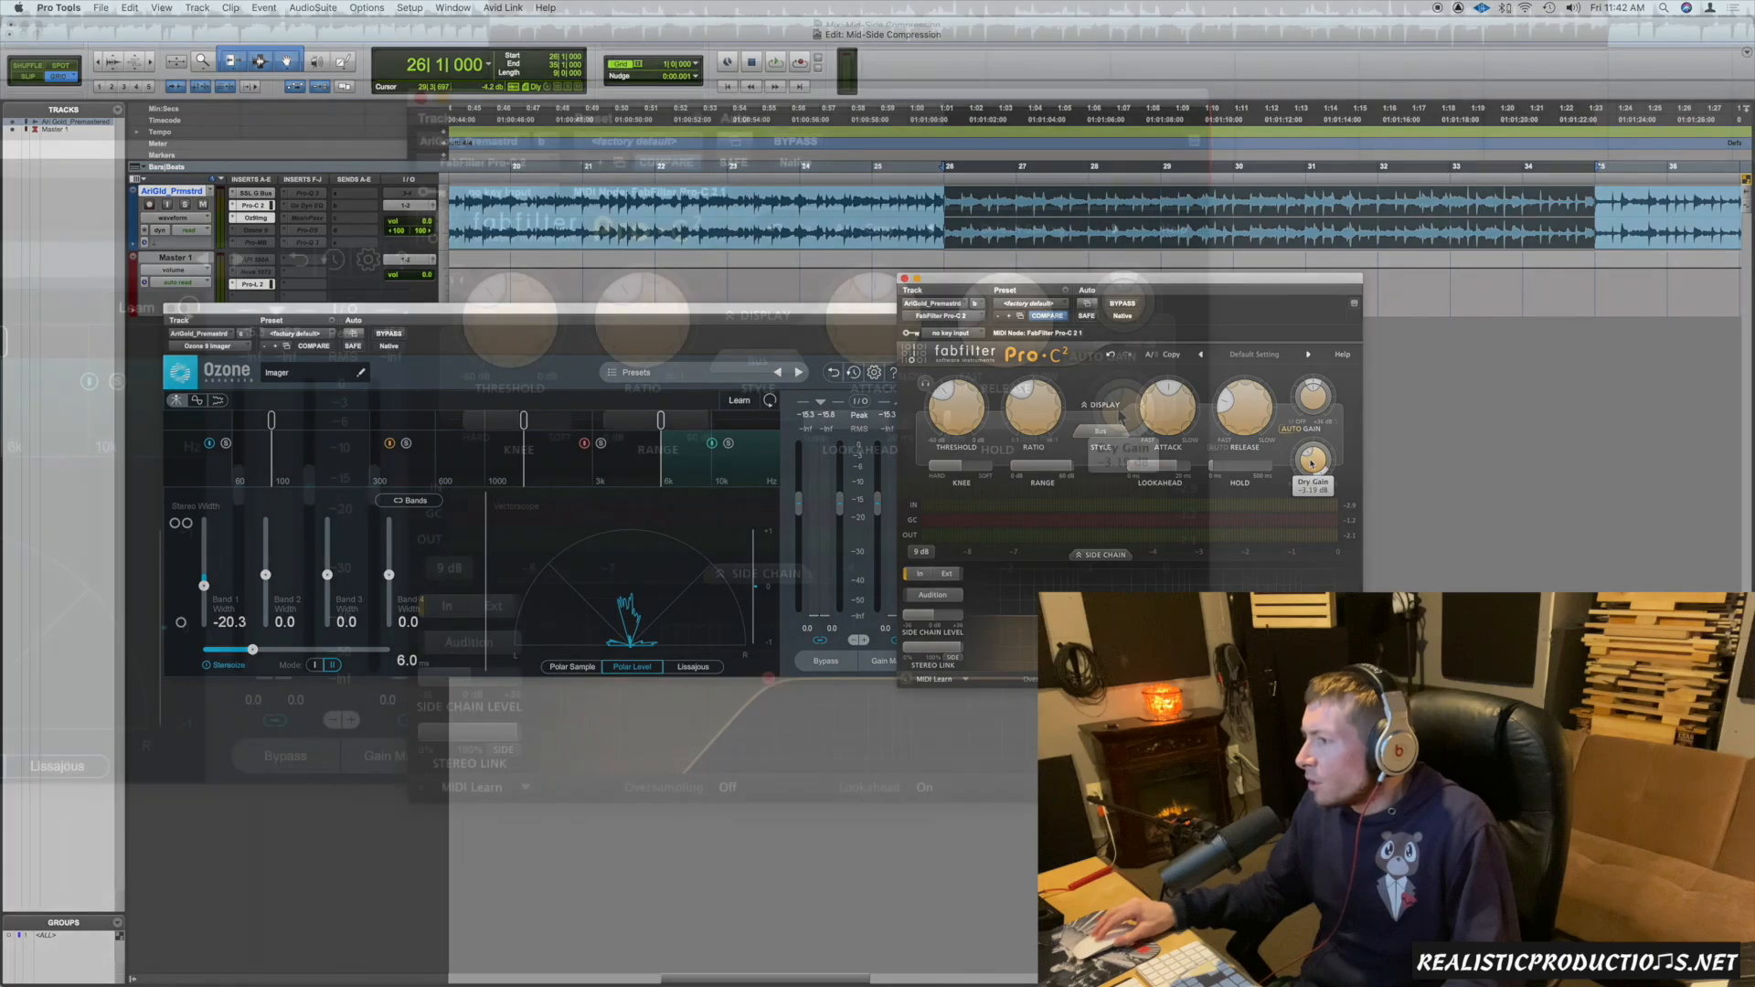
left_click_drag(1303, 470, 1304, 470)
left_click_drag(1108, 434, 1048, 433)
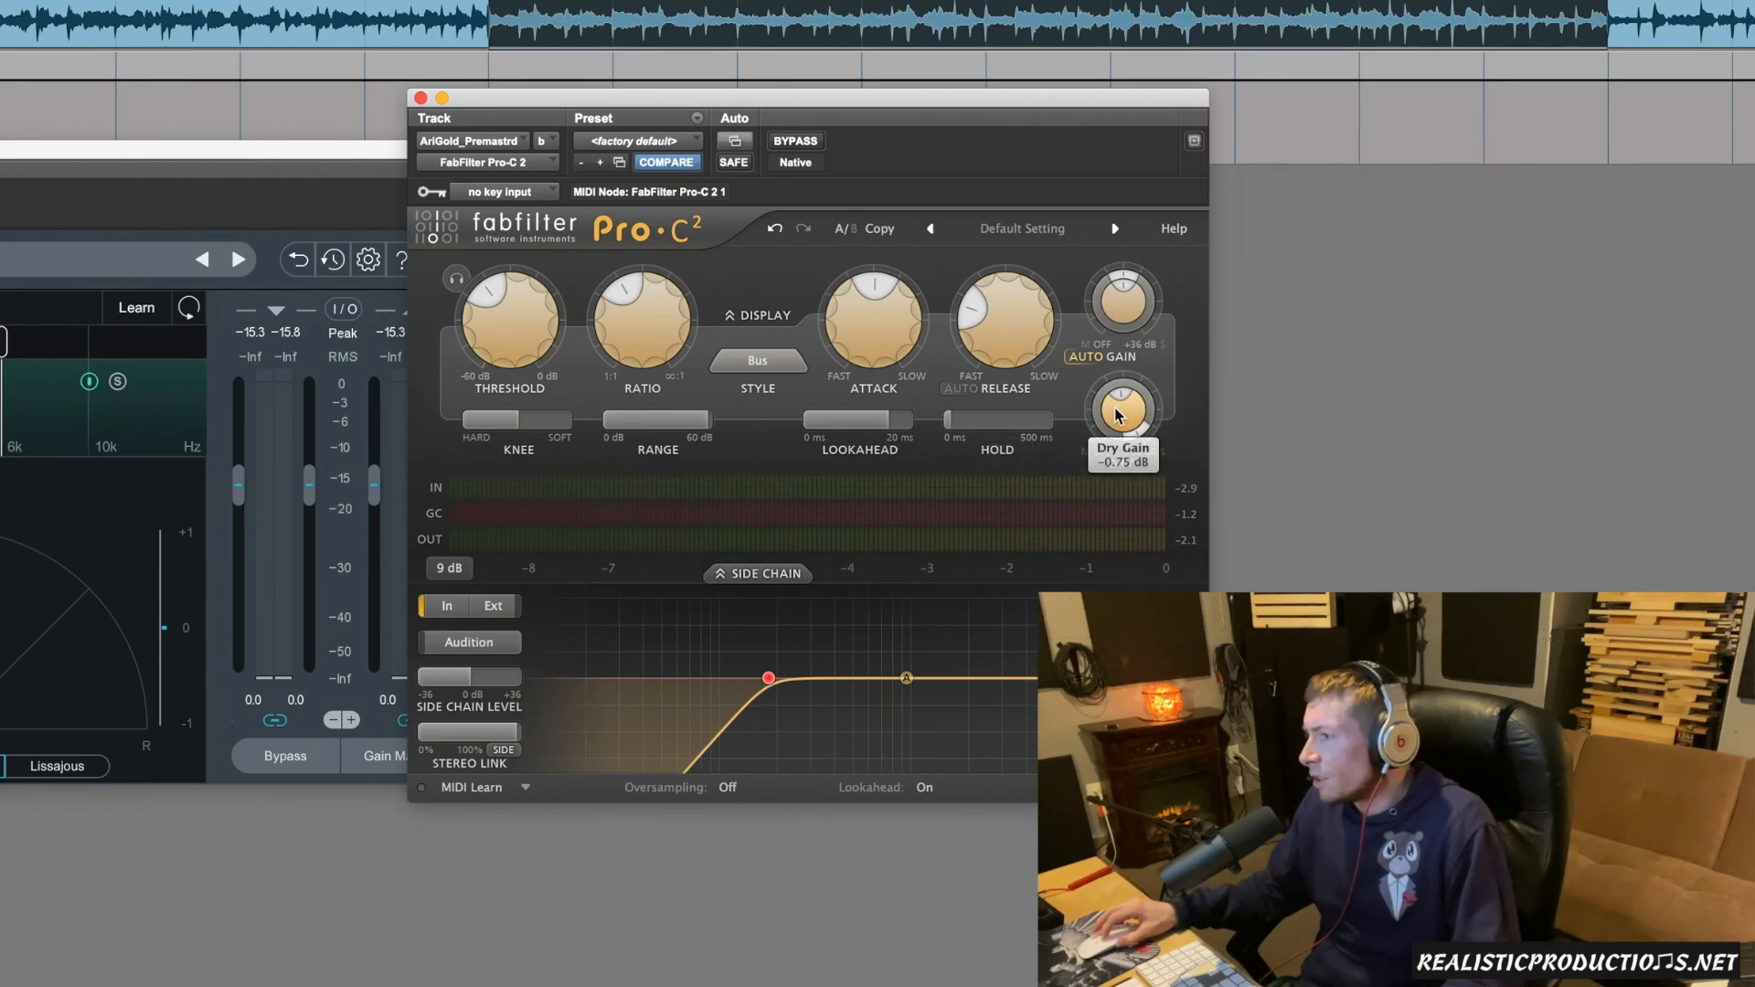
scroll(1116, 414, "down", 3)
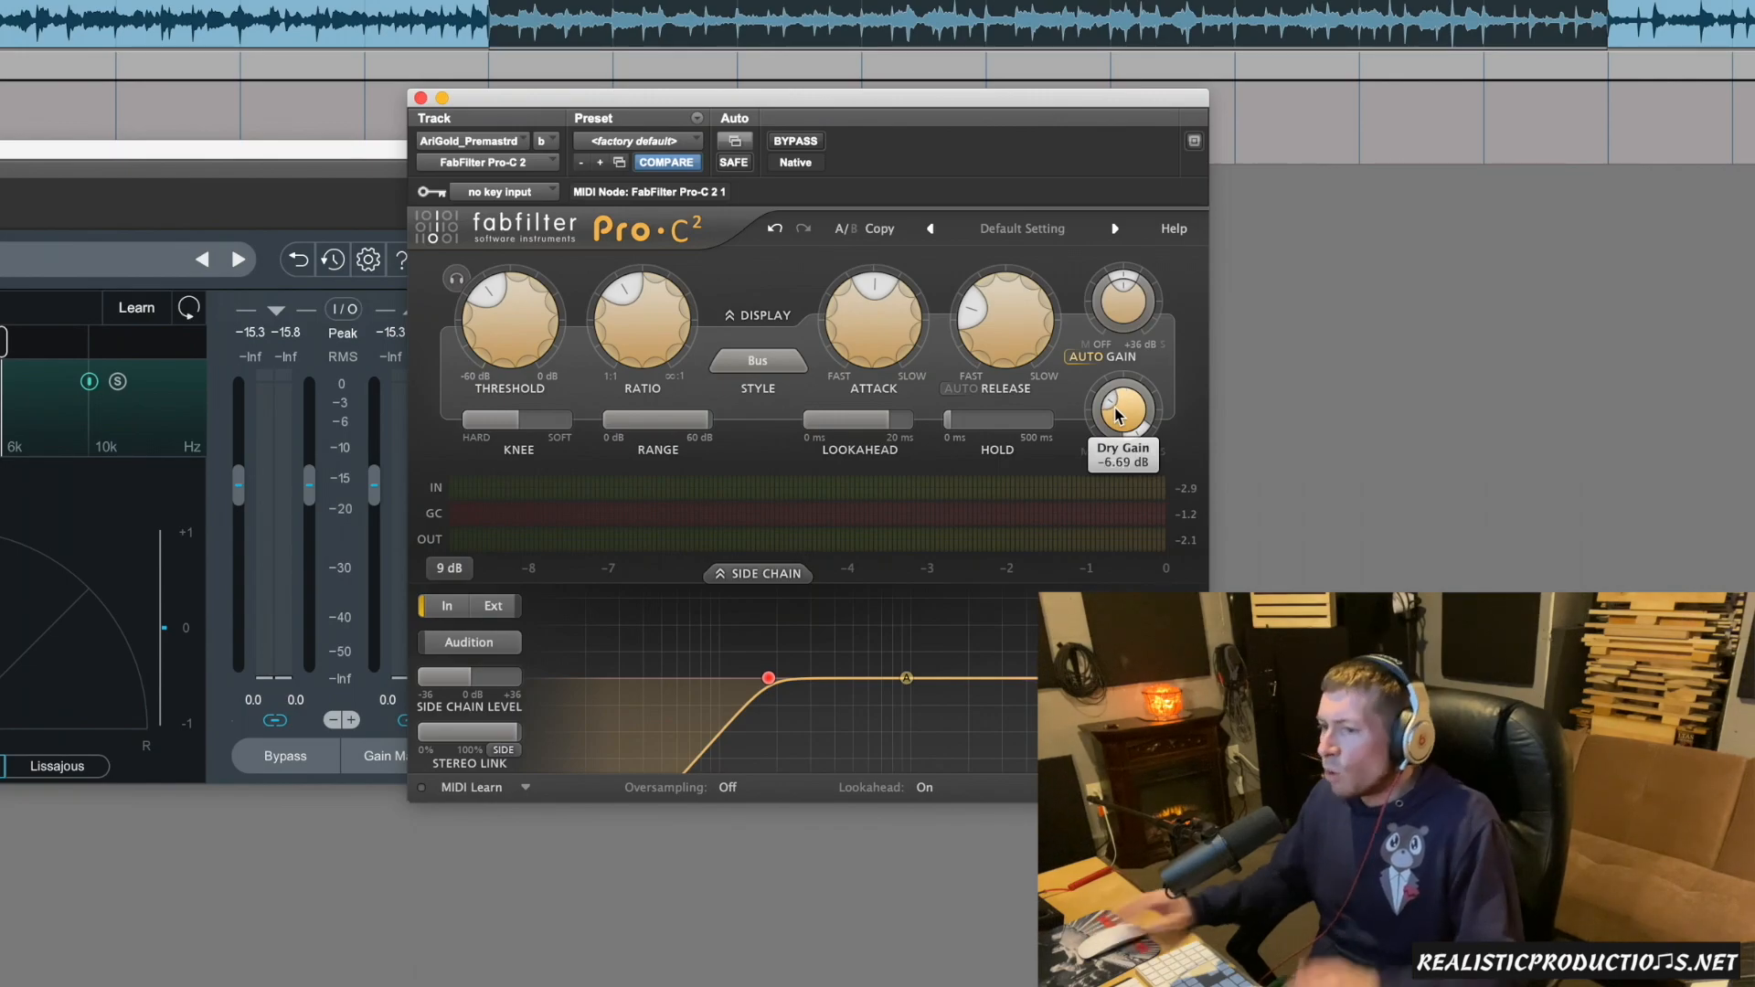